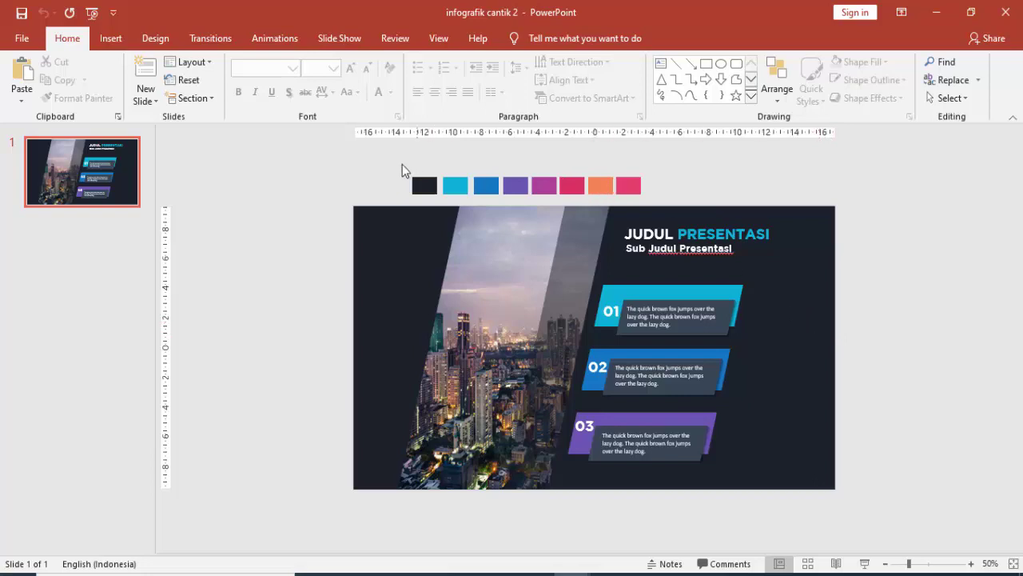
Copy the eight colour swatches, close infografik cantik 2, and paste them into the new presentation
drag(403, 166, 679, 205)
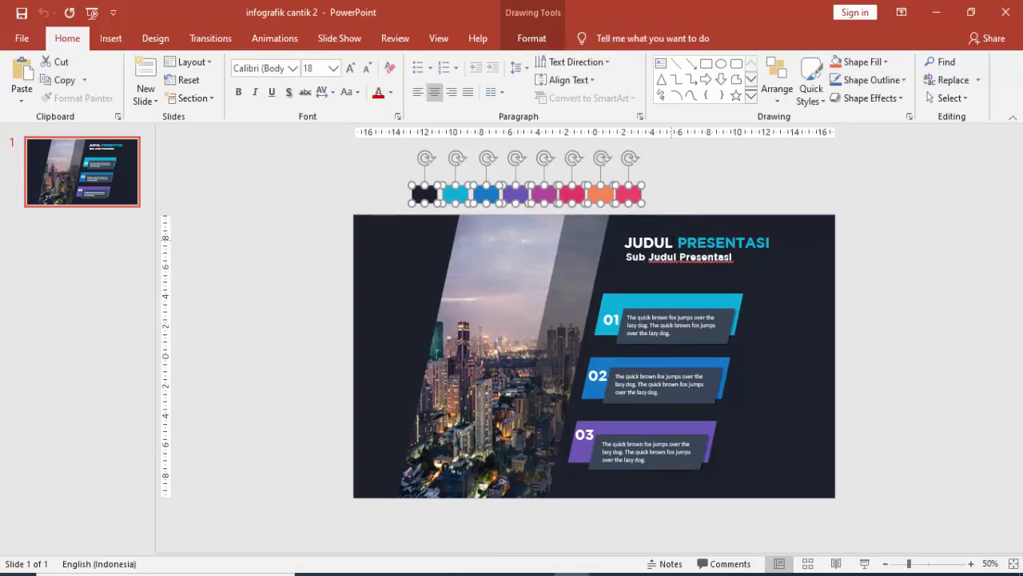
click(1005, 12)
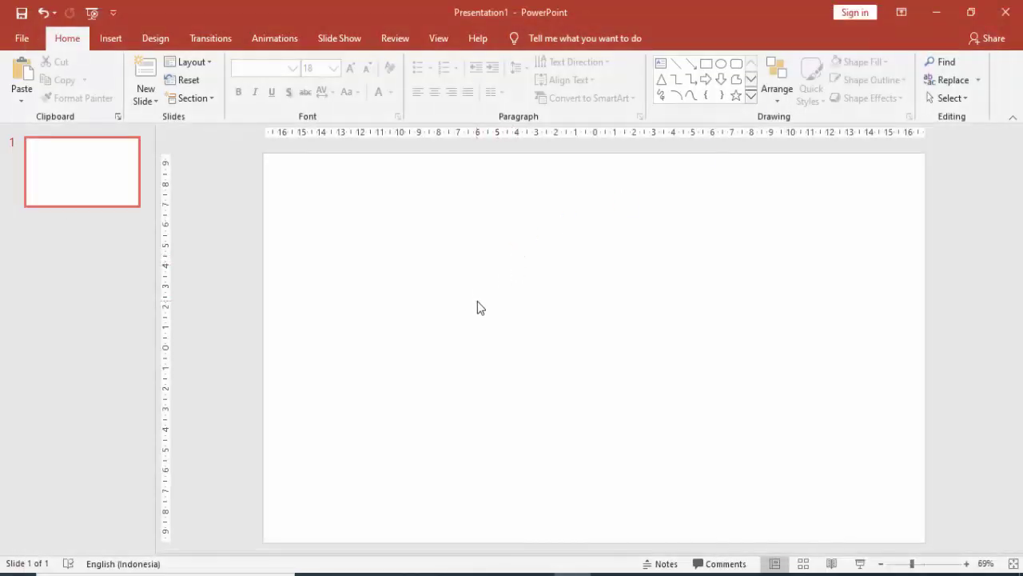
key(ctrl+v)
Deselect the pasted swatches and zoom out so they sit above the blank slide
click(597, 290)
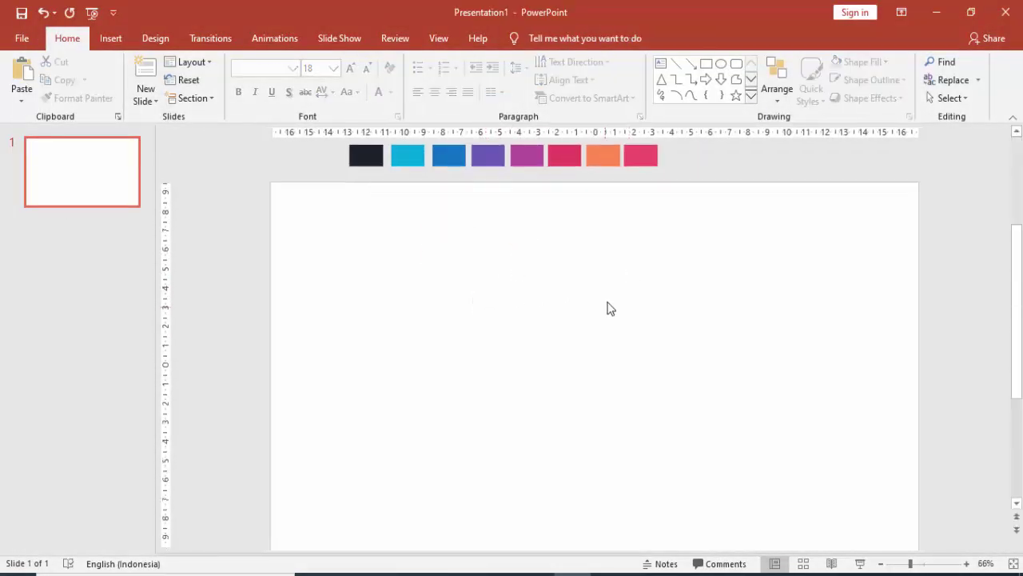
ctrl+scroll(610, 308, down, 2)
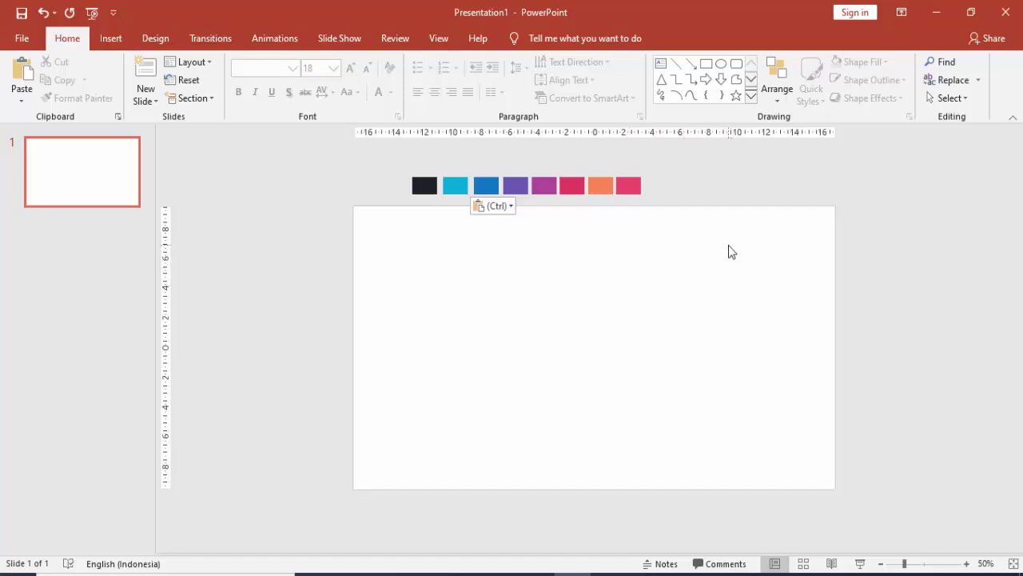
right_click(610, 306)
Give the slide a solid dark navy background sampled from the first swatch
click(642, 430)
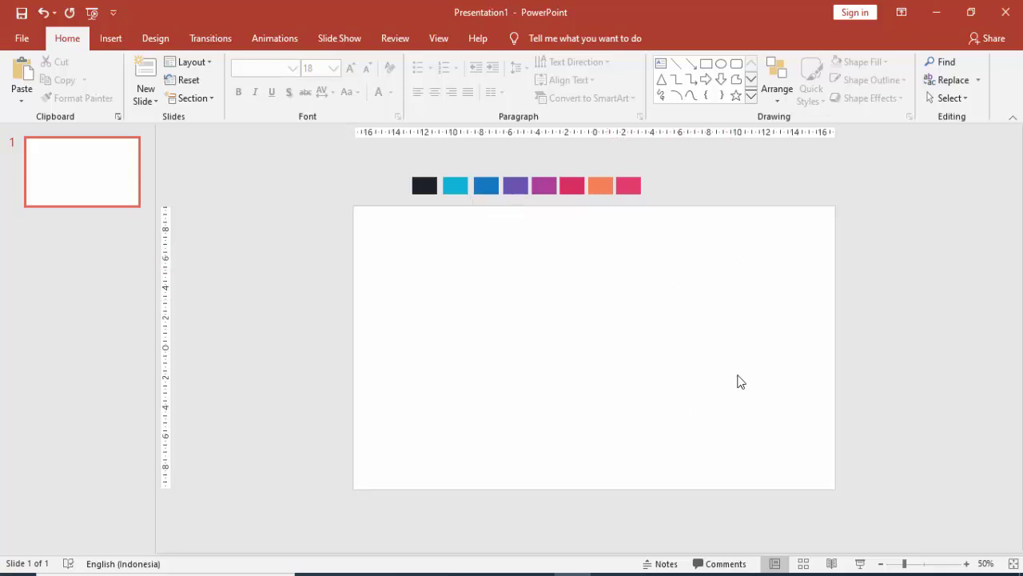
click(982, 330)
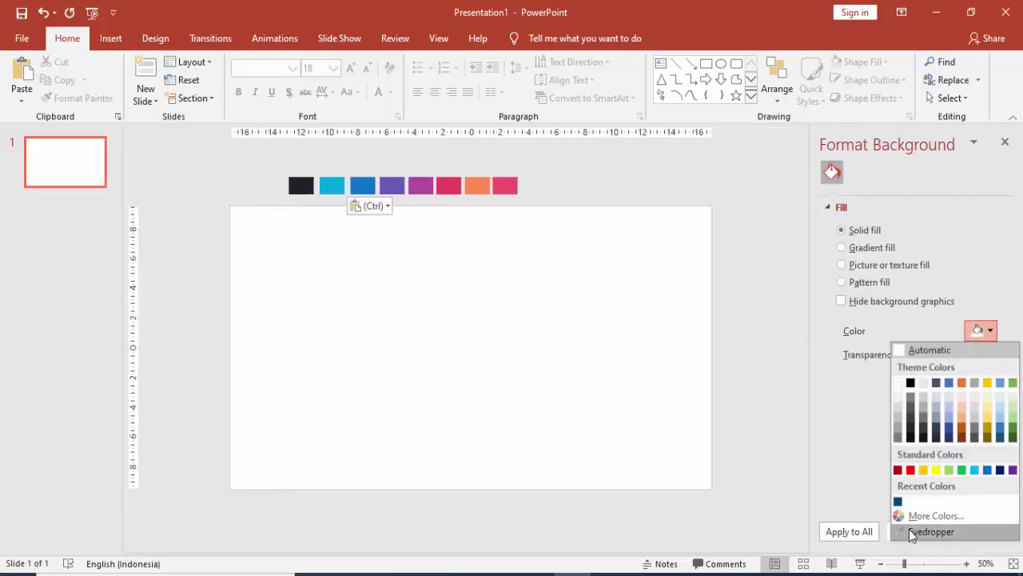
click(911, 531)
click(300, 186)
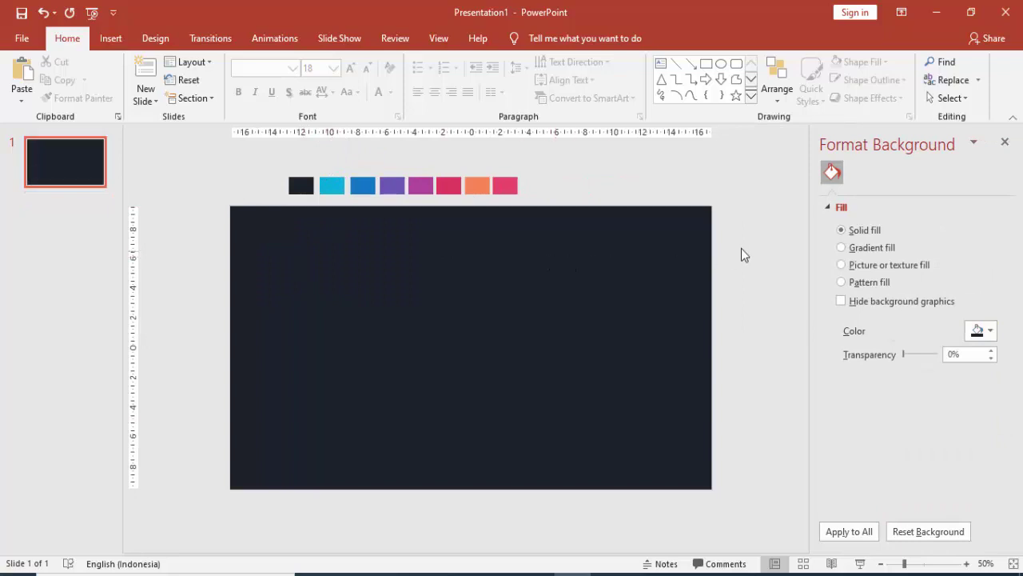
click(110, 38)
click(240, 80)
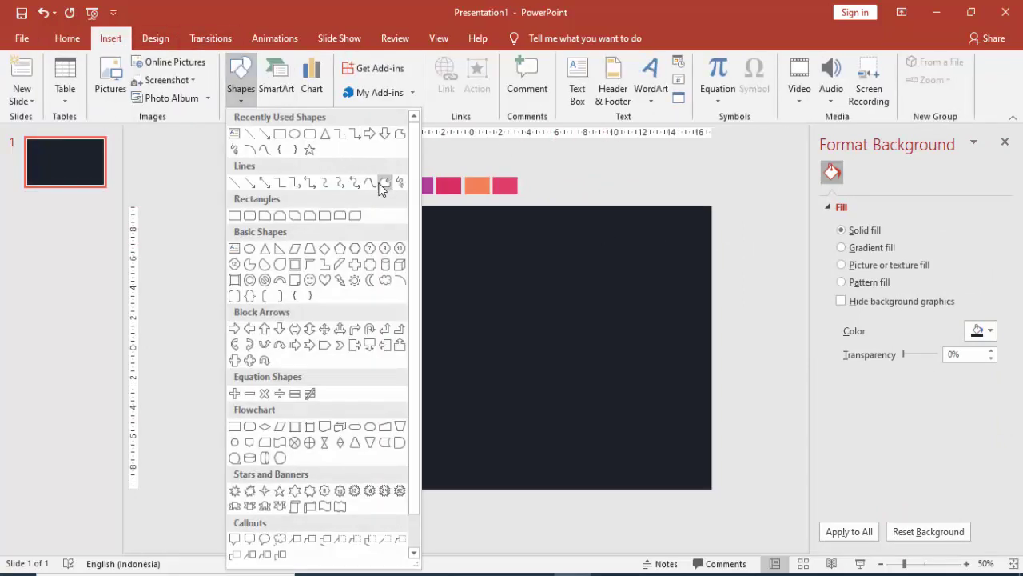
Draw a hexagon on the left of the slide and rotate it 90° clockwise
click(356, 249)
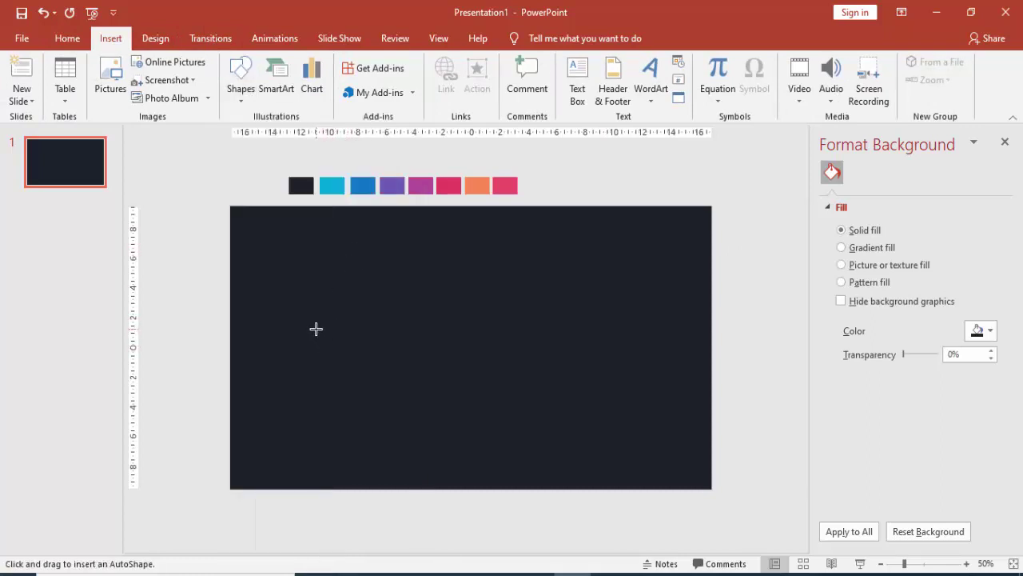
mouse_move(316, 329)
mouse_down()
mouse_move(371, 369)
mouse_move(375, 384)
mouse_up()
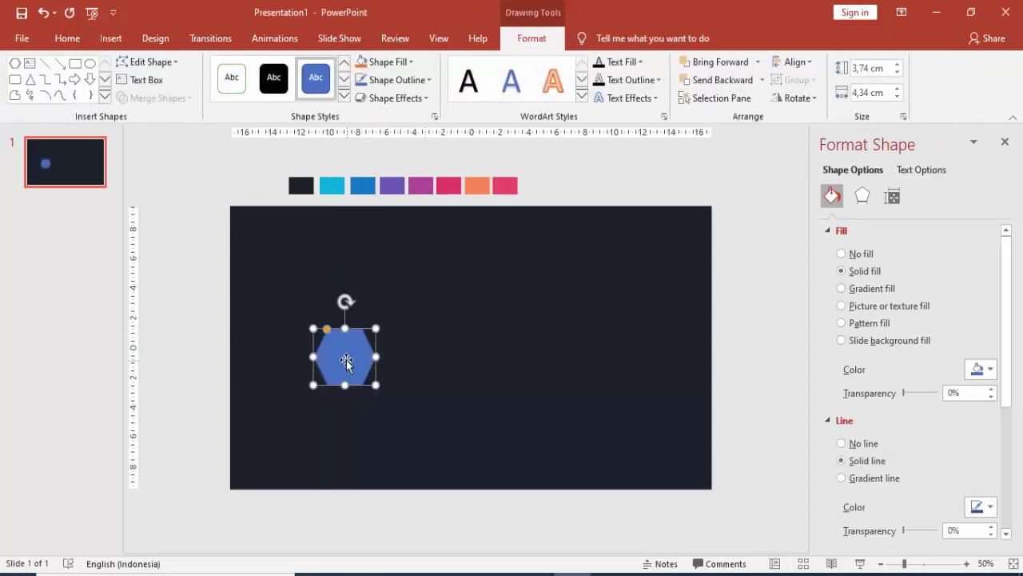
click(795, 97)
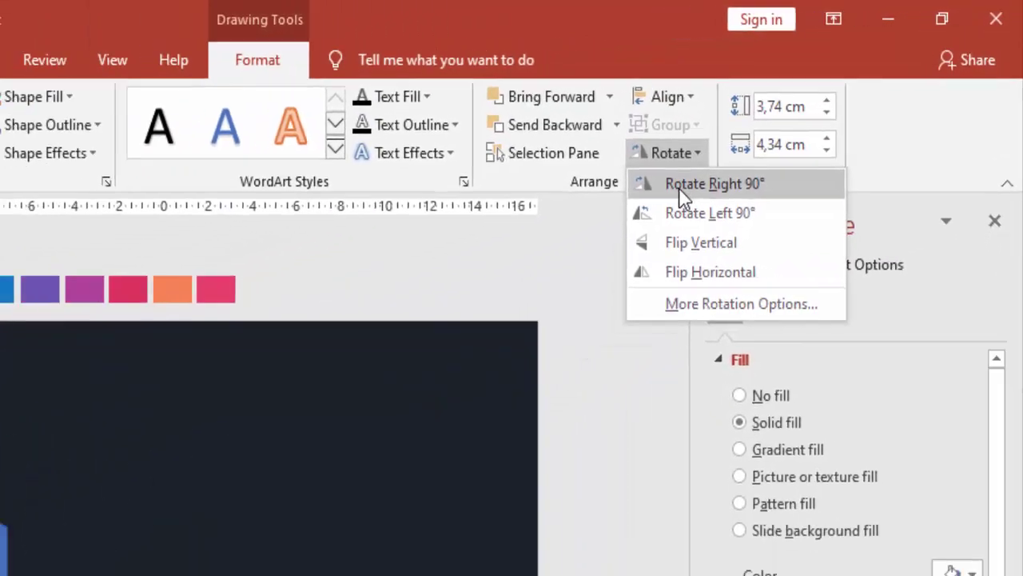
click(586, 238)
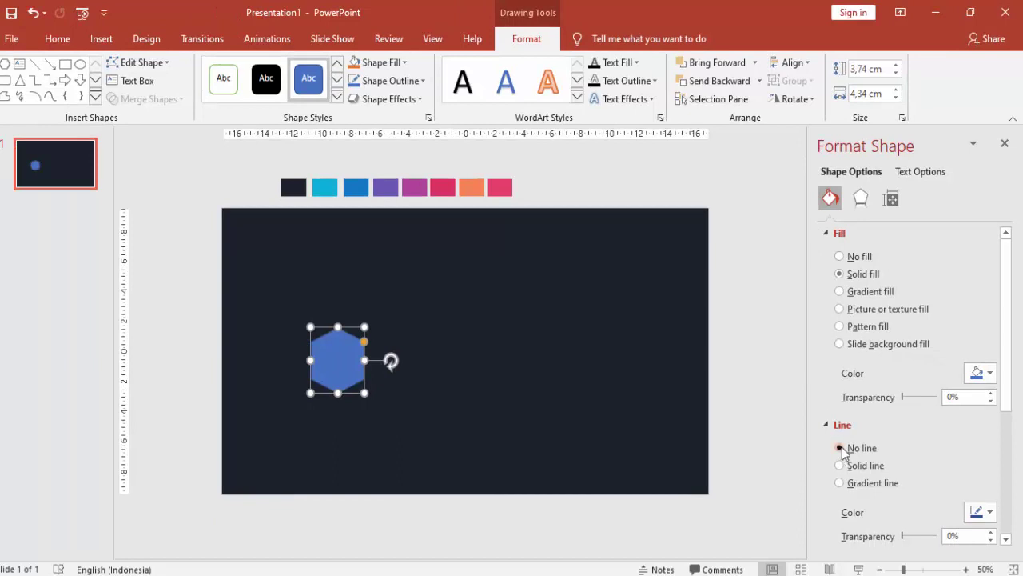
Remove the hexagon's outline, fill it with the cyan swatch, and duplicate it up-right
click(841, 448)
click(980, 372)
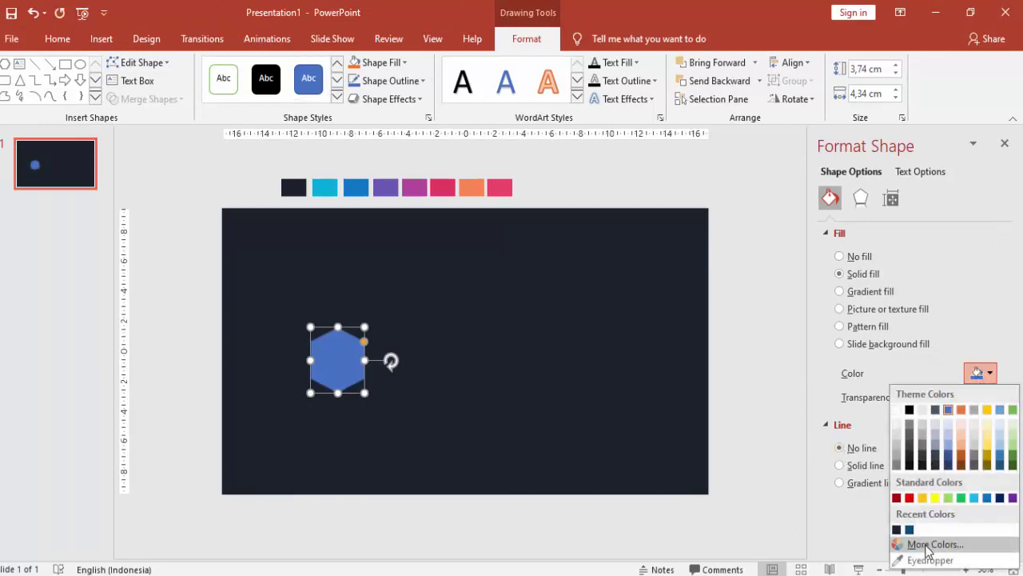
click(931, 558)
click(330, 188)
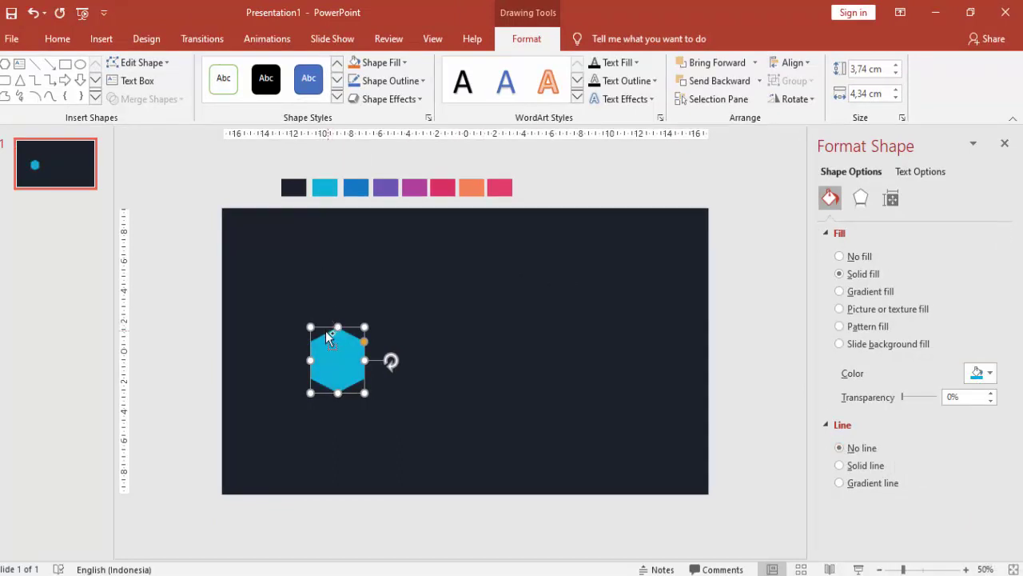
ctrl+drag(337, 332, 433, 314)
Fill the second hexagon blue, duplicate it with Ctrl+D, and fill the third purple
click(980, 372)
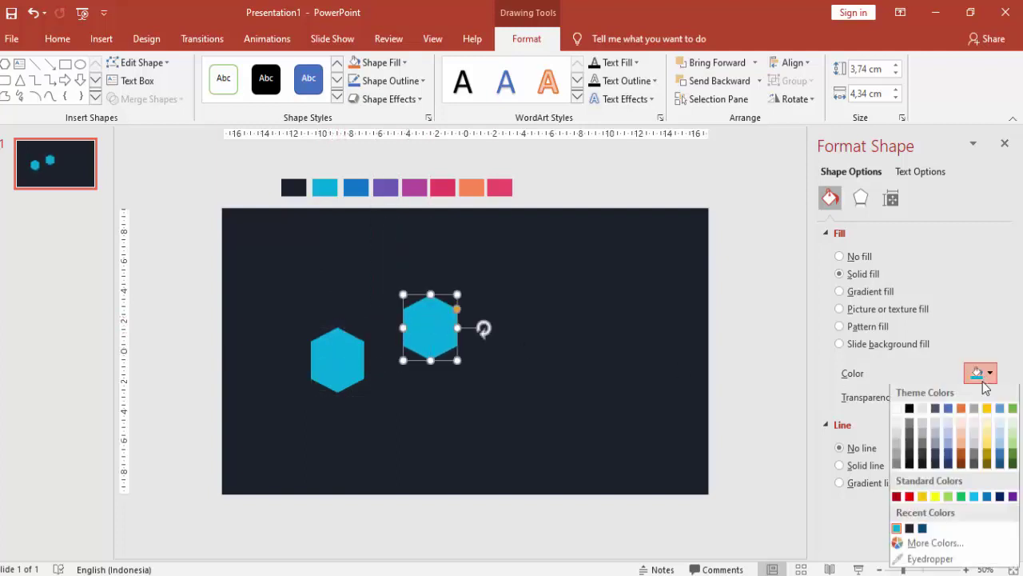
click(932, 558)
click(356, 190)
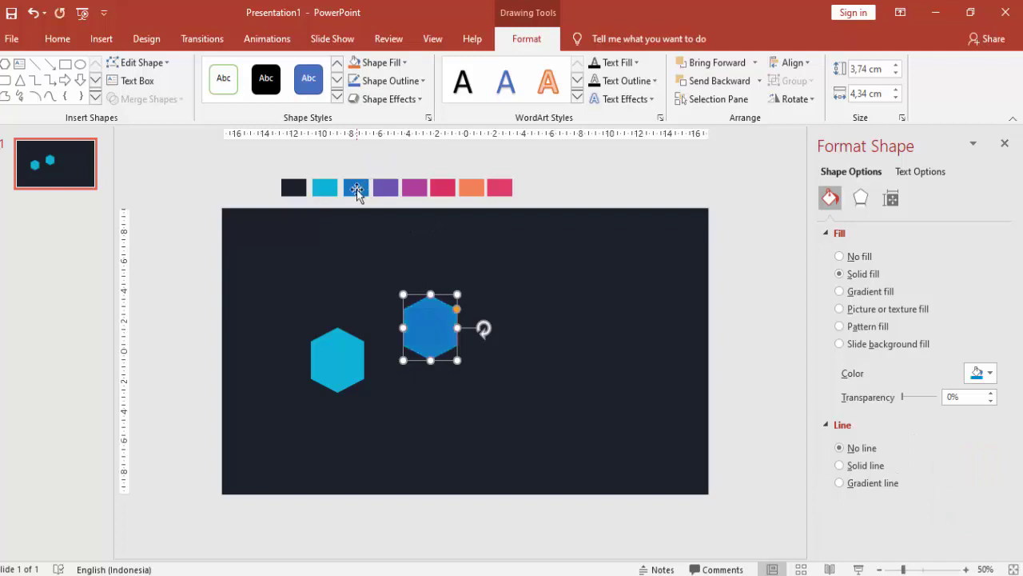
key(ctrl+d)
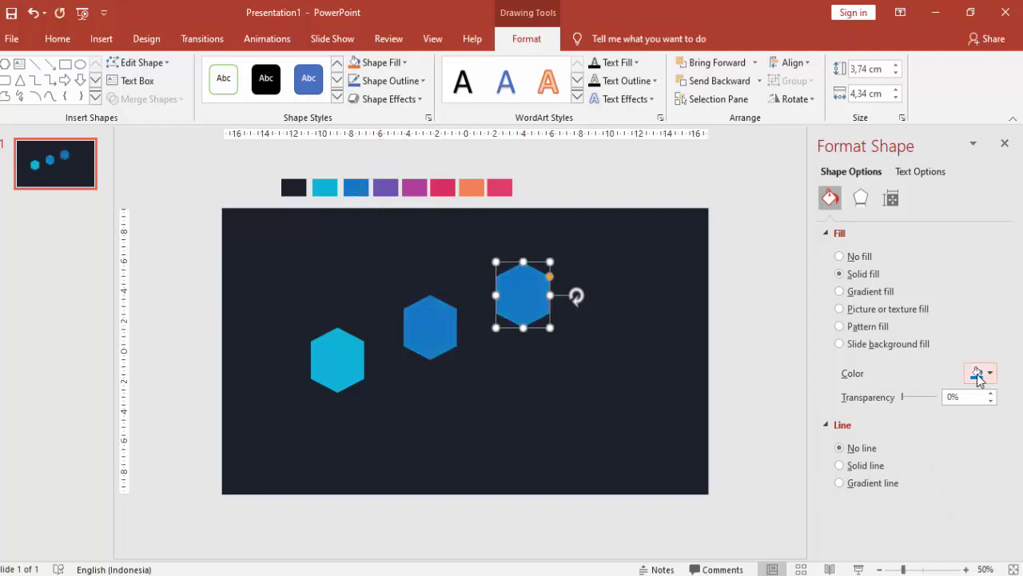
click(980, 372)
click(930, 559)
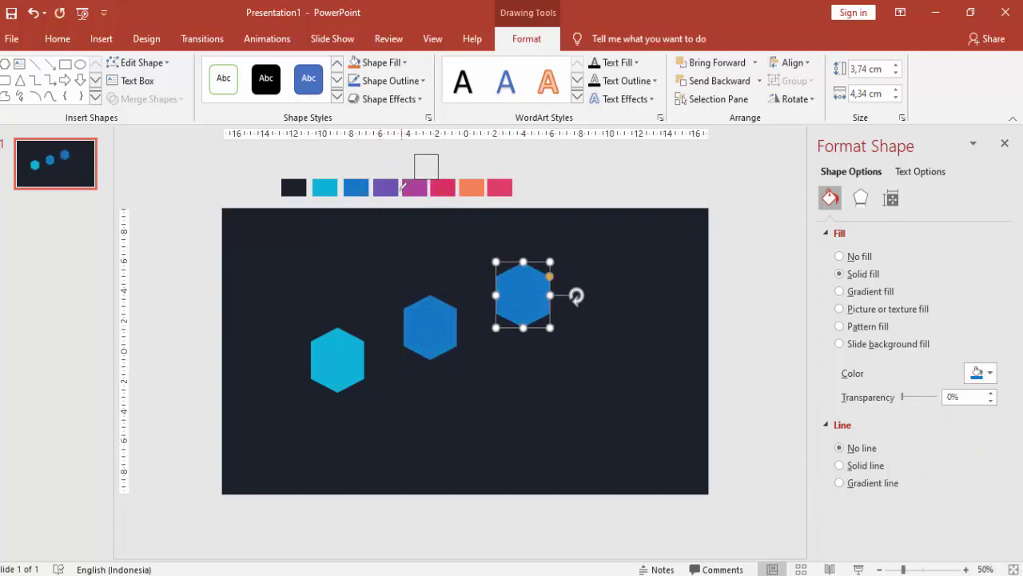
click(390, 183)
Add a fourth hexagon with Ctrl+D and fill it with the magenta swatch
key(ctrl+d)
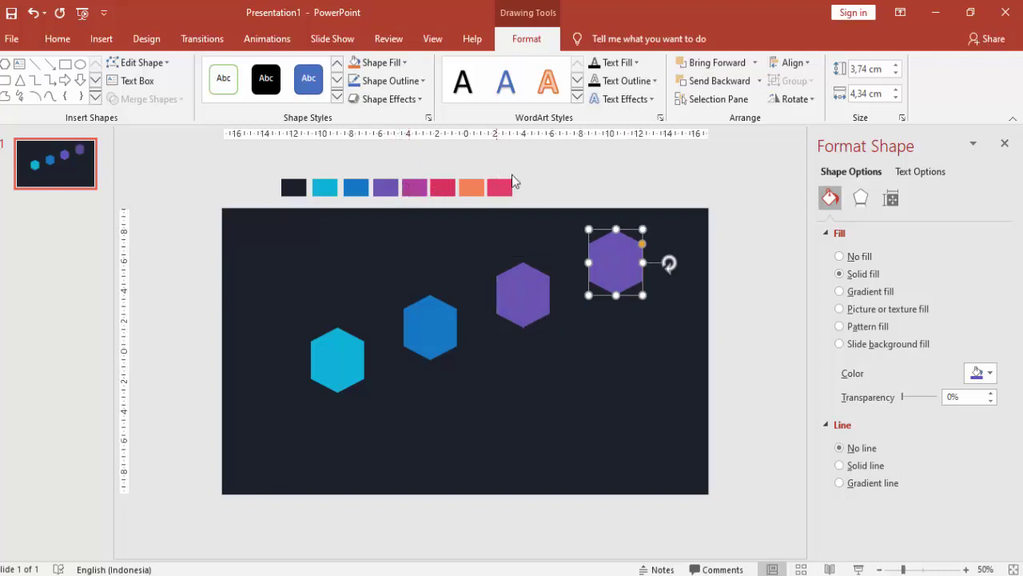
click(981, 375)
click(928, 560)
click(416, 190)
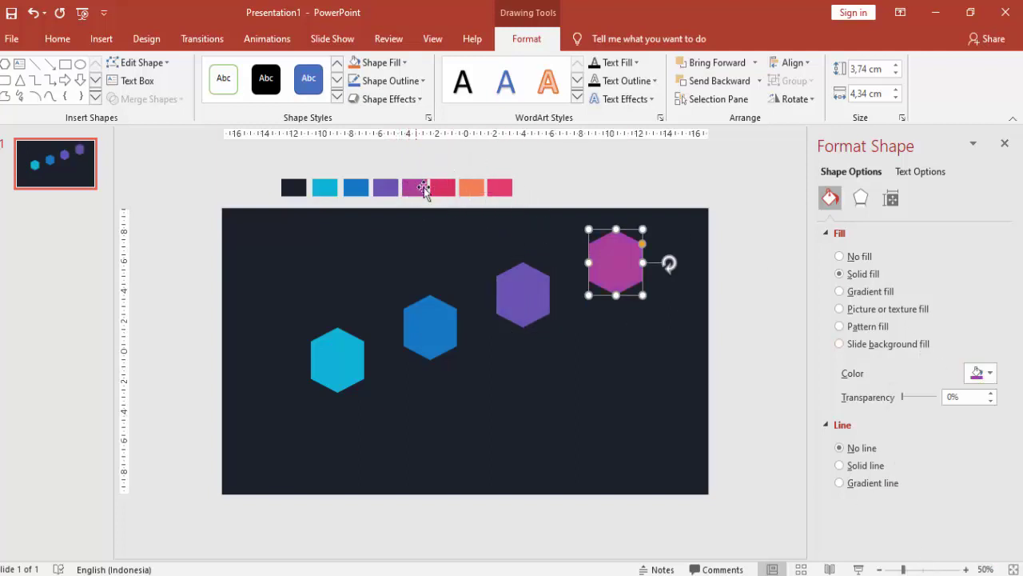
Select all four hexagons and move them down and to the left
shift+click(522, 300)
shift+click(422, 315)
shift+click(342, 352)
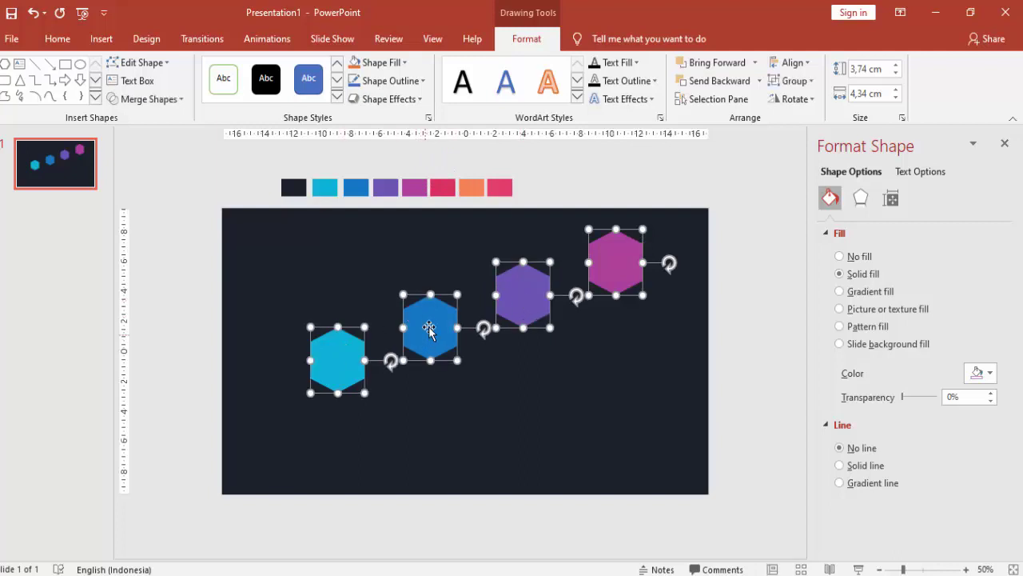
drag(436, 328, 382, 393)
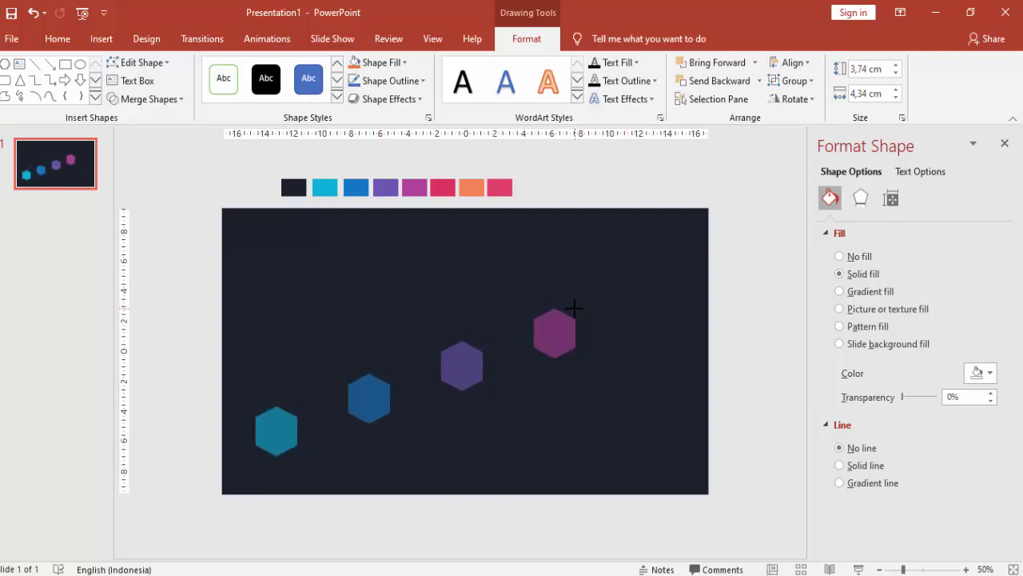
Shrink the four hexagons to 2.84 cm and duplicate the magenta one up-right
drag(574, 307, 576, 308)
click(694, 294)
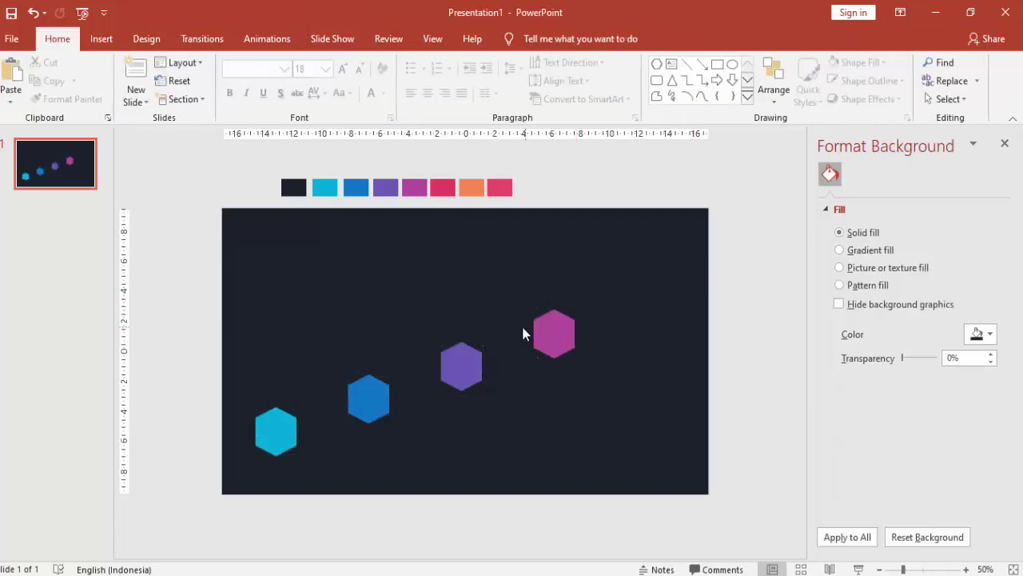
click(555, 334)
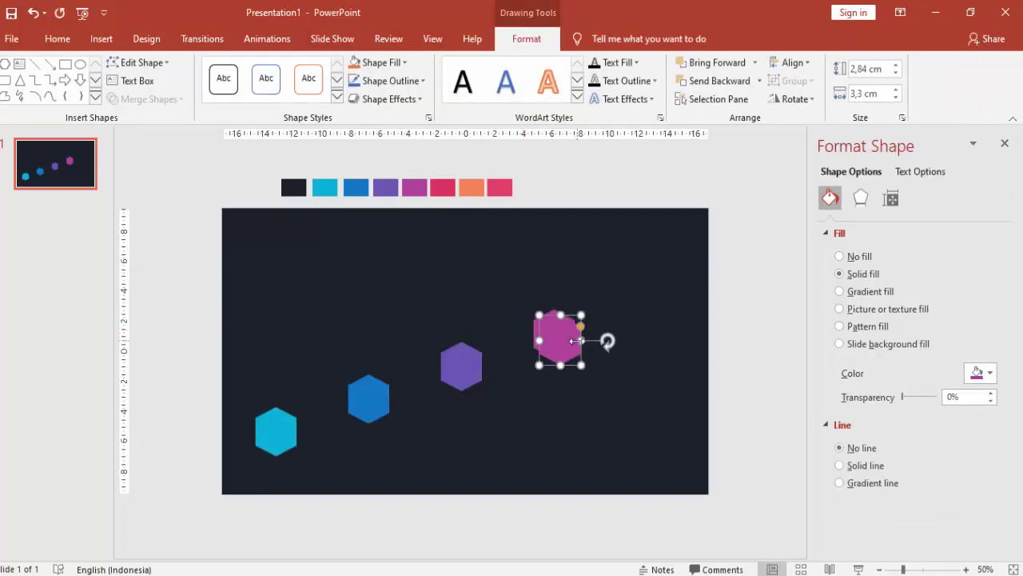
ctrl+drag(556, 334, 641, 290)
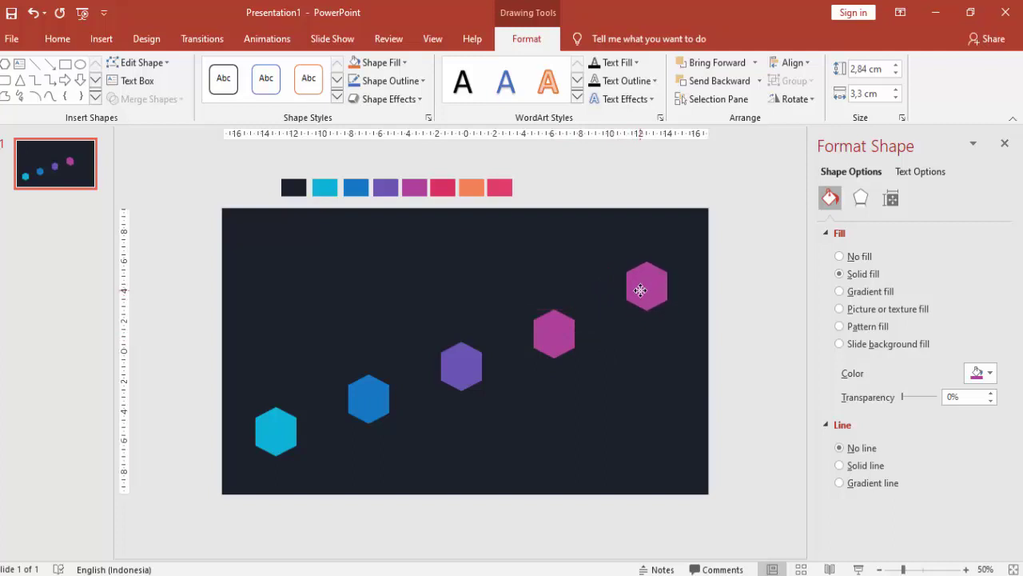
Fill the new top-right hexagon with the crimson swatch colour
click(640, 290)
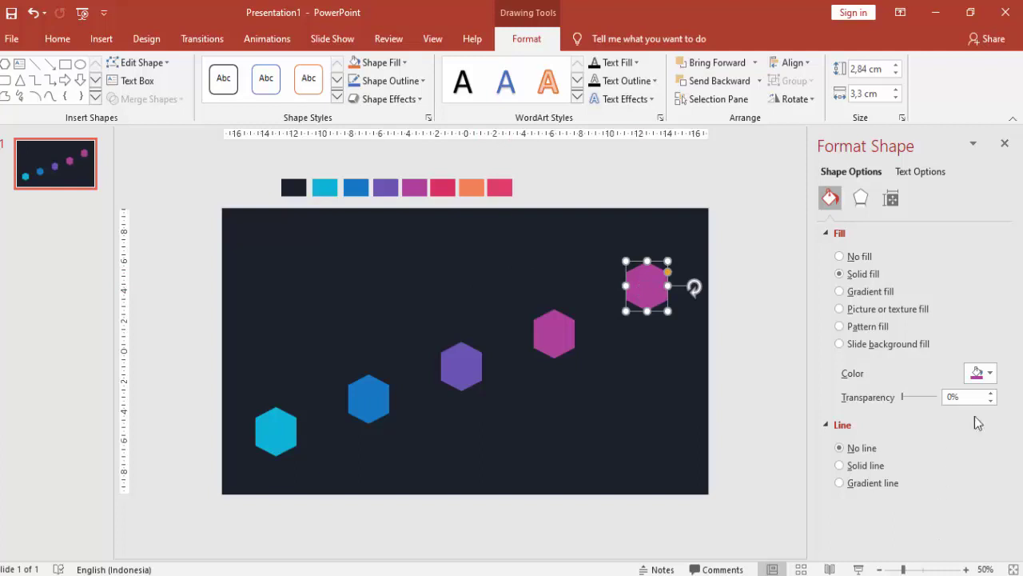
click(990, 373)
click(927, 557)
click(444, 187)
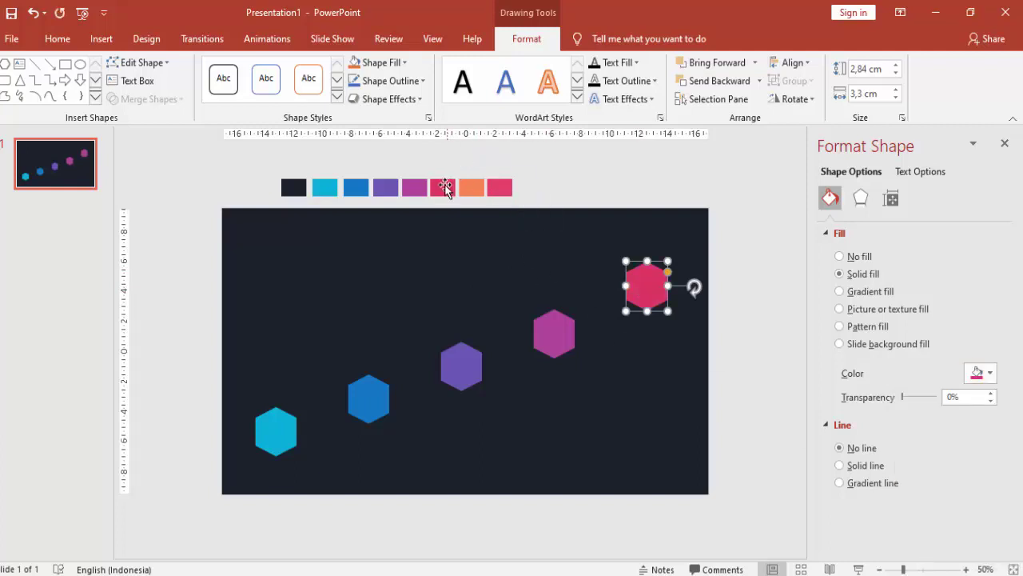
click(730, 245)
Draw a straight line from the slide's bottom-left corner to the cyan hexagon
click(102, 39)
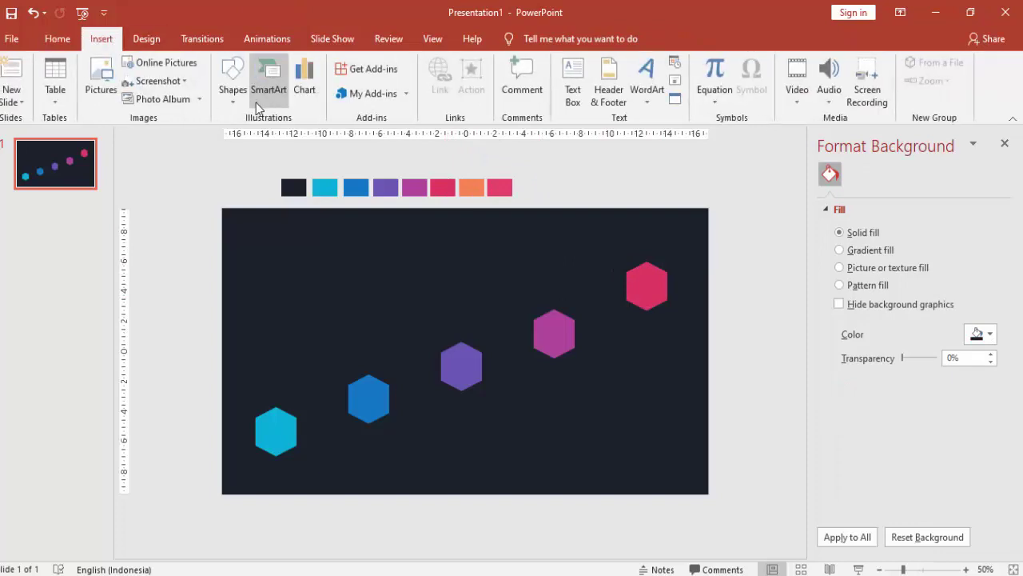
click(232, 76)
click(272, 139)
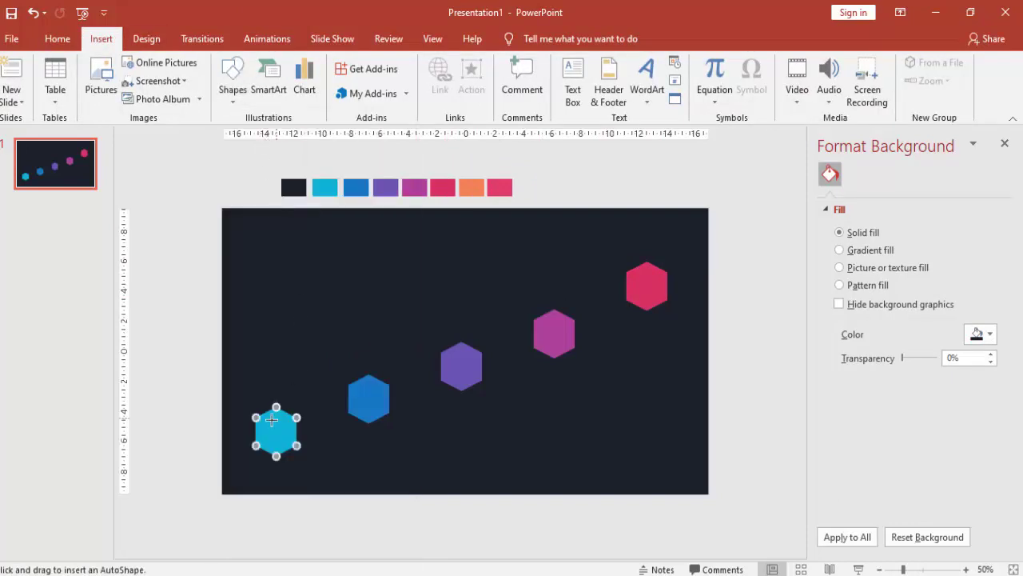
drag(235, 478, 282, 443)
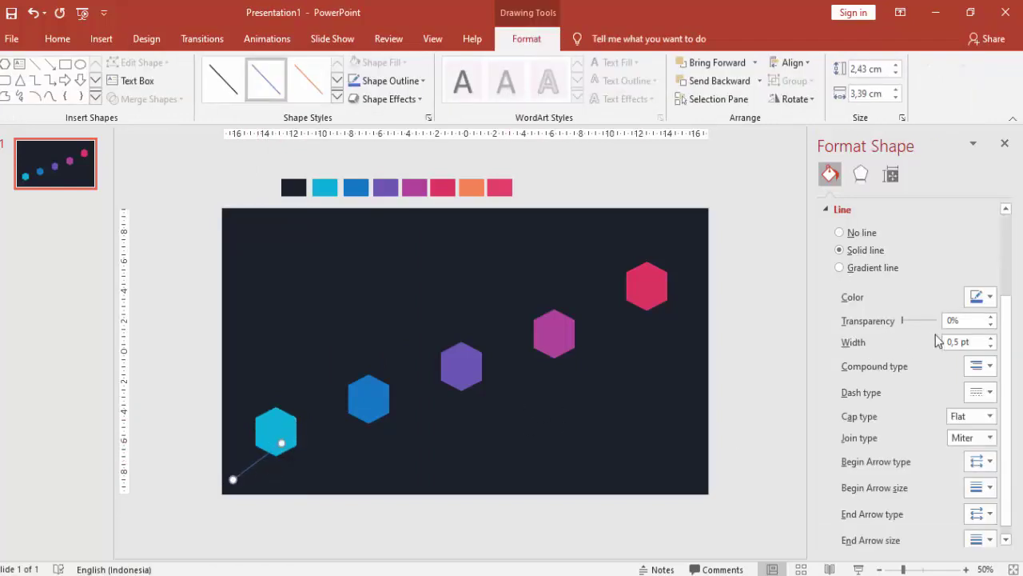
Set the line's width to 3 pt and its colour to white
double_click(974, 340)
text(3)
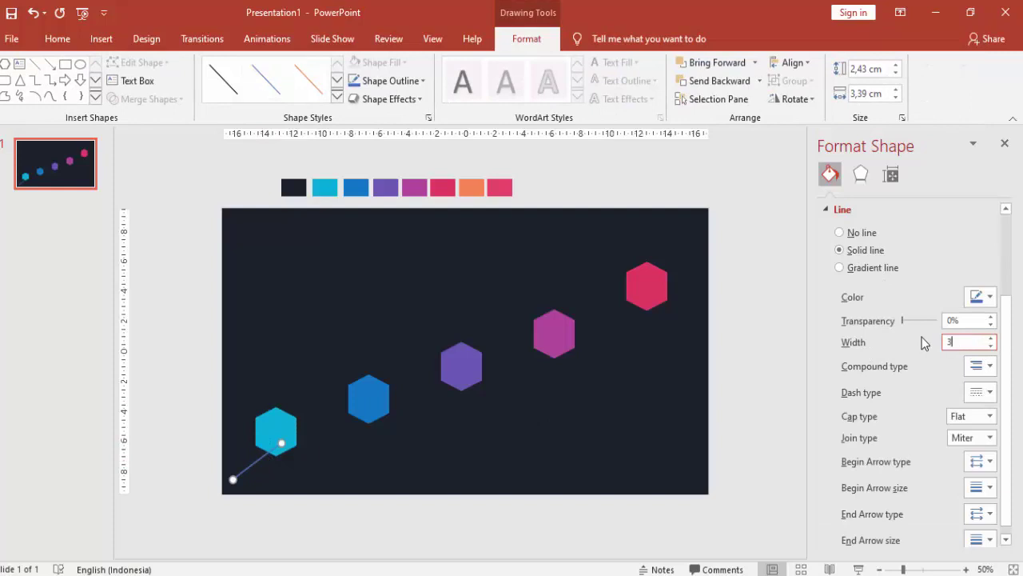
click(979, 297)
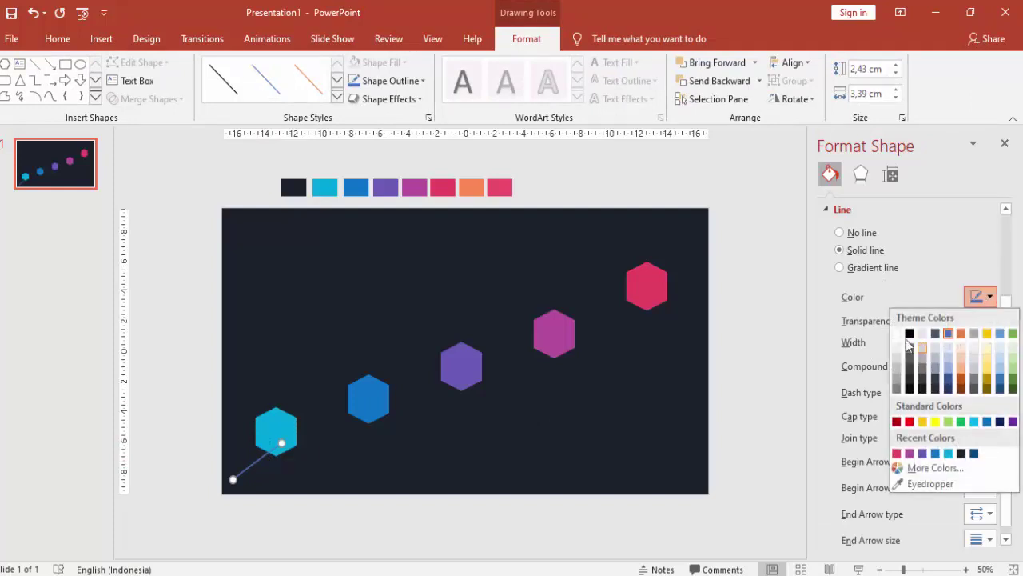
click(909, 335)
Reposition the white line and duplicate it with Ctrl+D to continue the diagonal
mouse_move(274, 448)
mouse_down()
mouse_move(262, 459)
mouse_move(341, 397)
mouse_up()
key(ctrl+d)
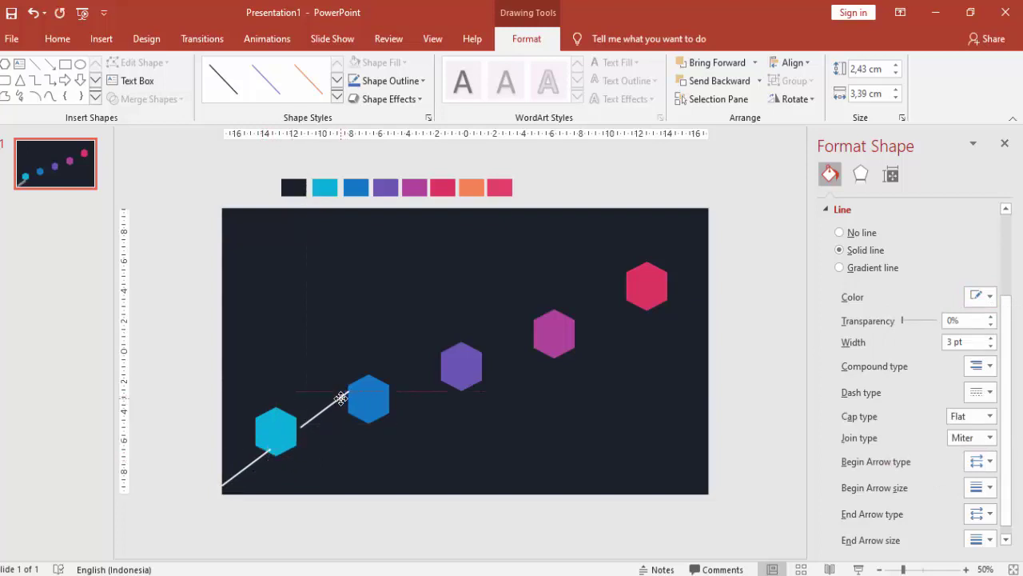
key(ctrl+d)
key(ctrl+d)
key(ctrl+d)
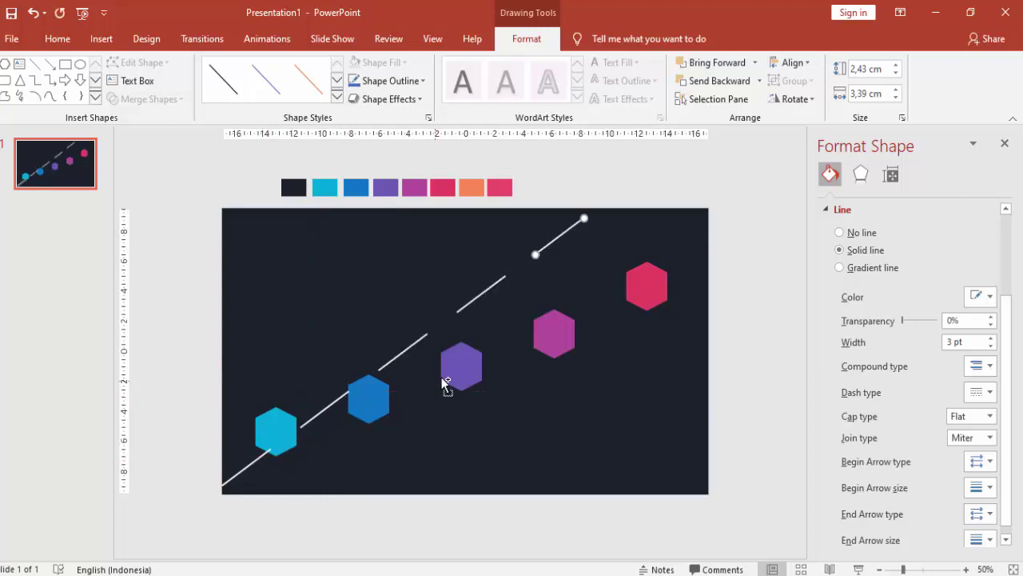
key(ctrl+d)
Select the line segments and shift them together right and down
shift+click(575, 227)
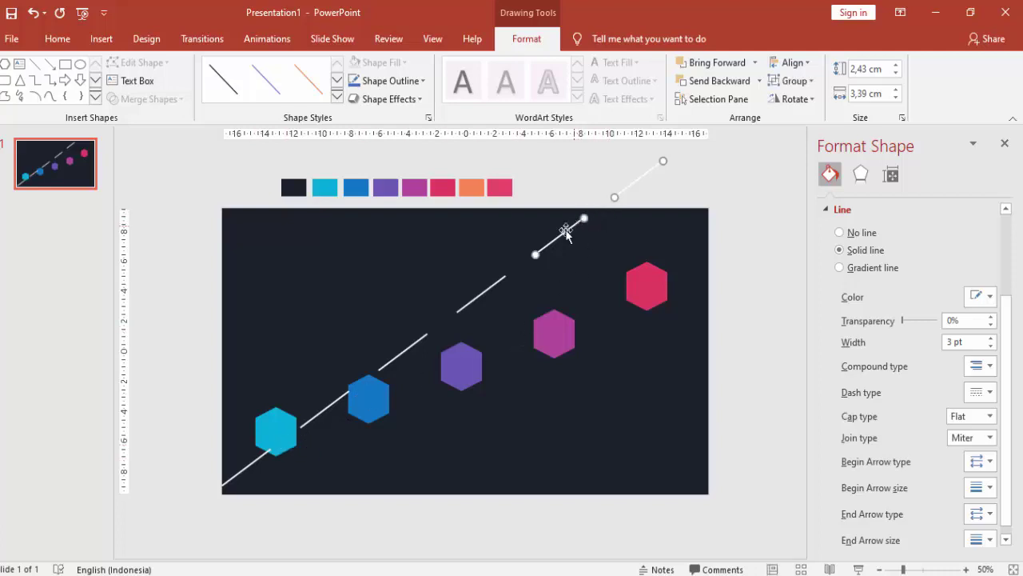
shift+click(421, 342)
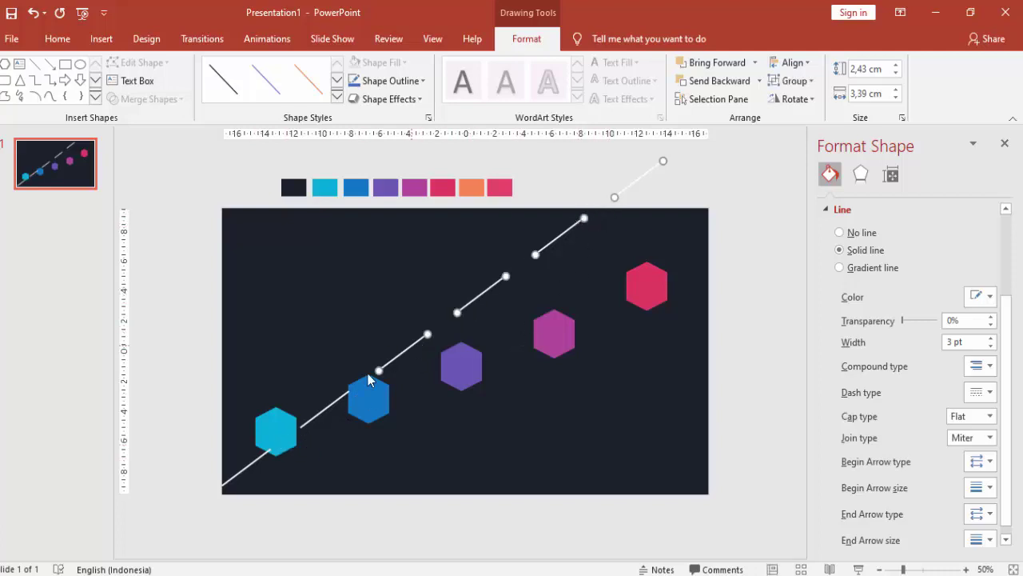
shift+click(314, 419)
shift+click(251, 464)
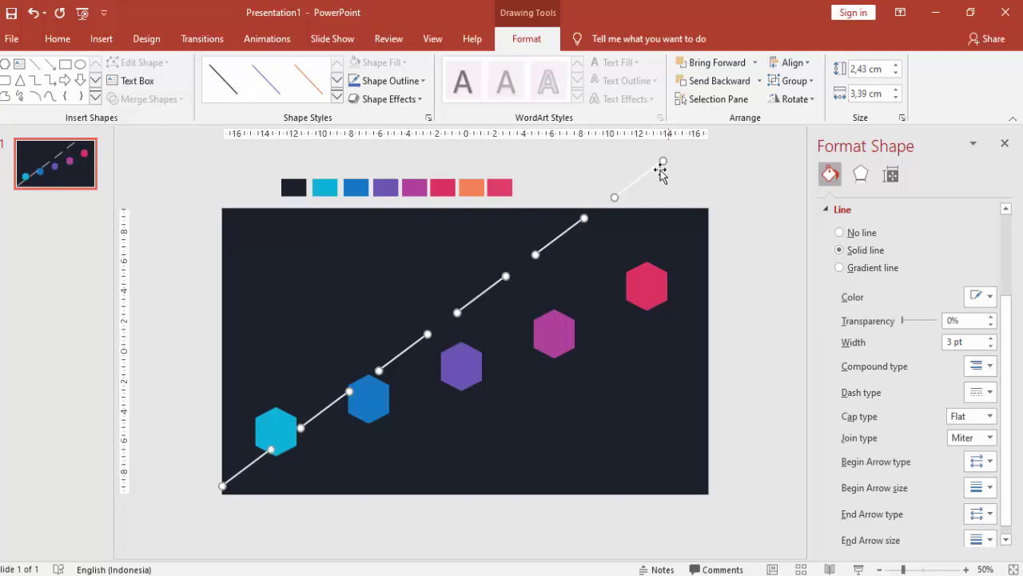
drag(650, 173, 680, 192)
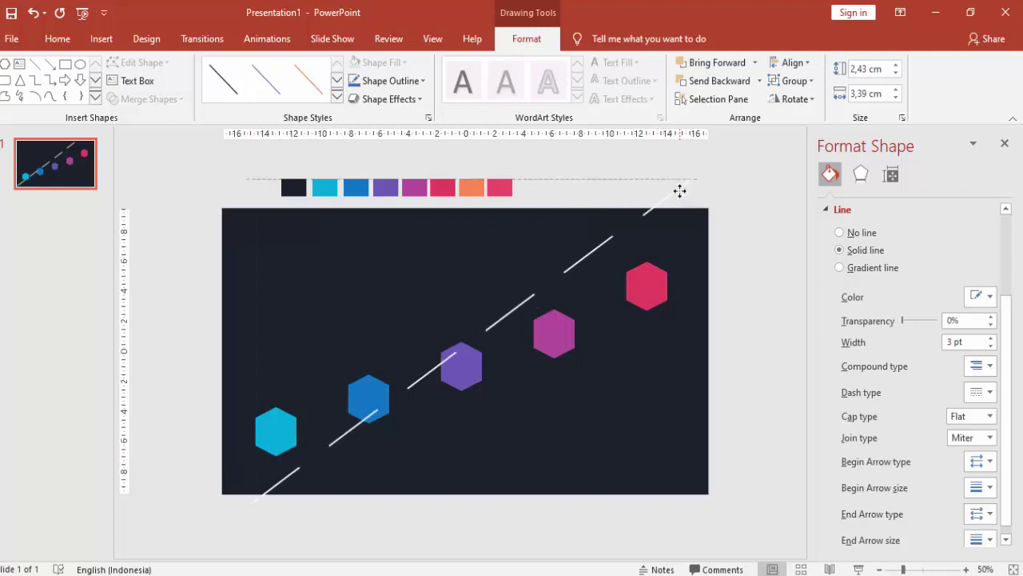
click(710, 195)
Select all six line segments again for grouping
click(679, 192)
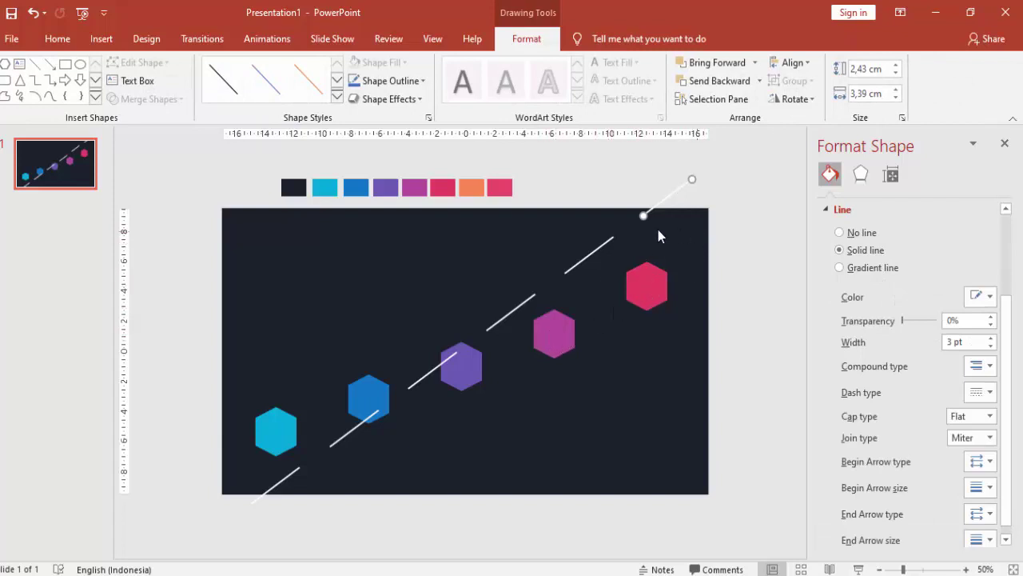
shift+click(597, 246)
shift+click(526, 301)
shift+click(432, 370)
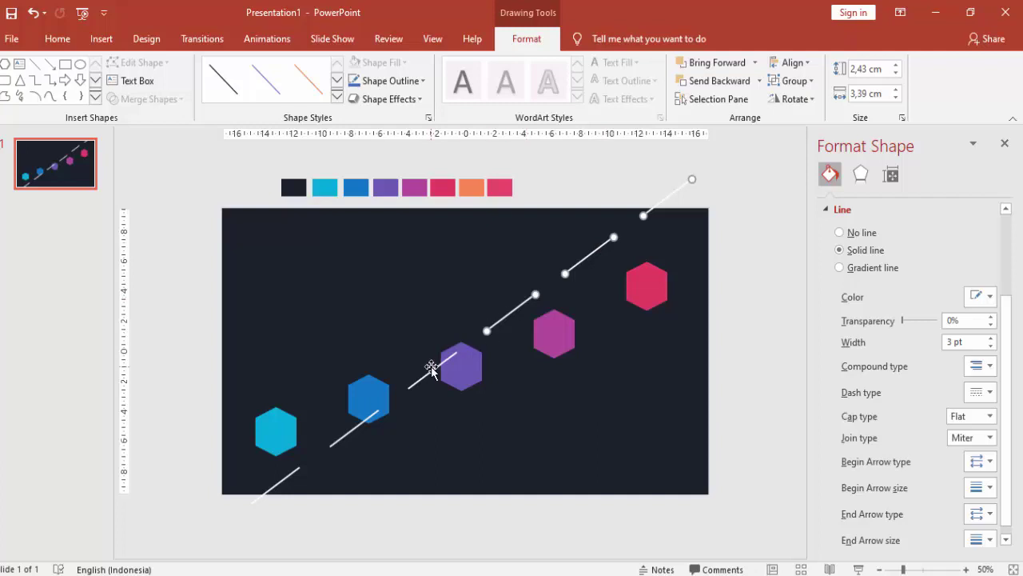
shift+click(357, 426)
shift+click(286, 479)
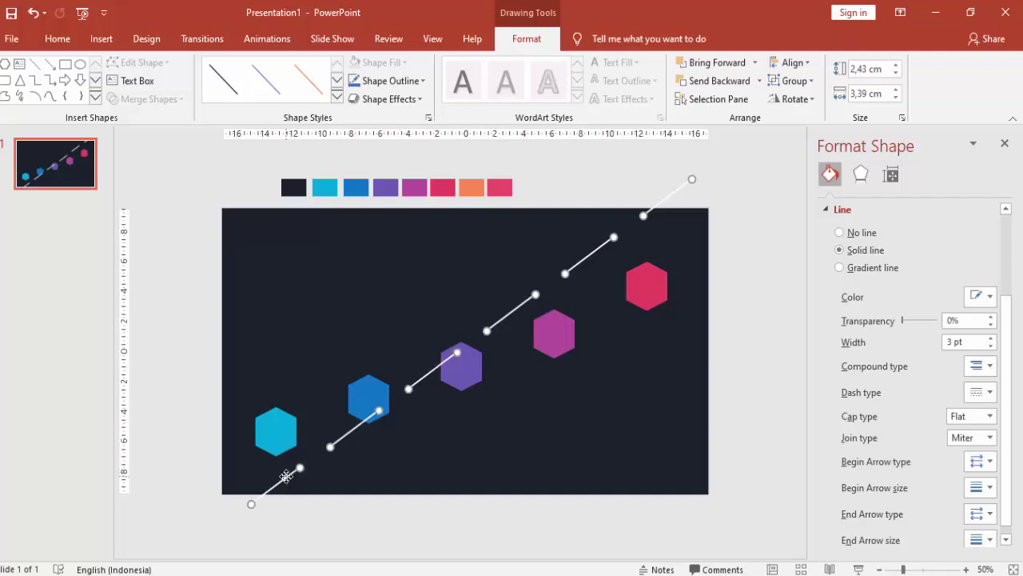
right_click(287, 478)
Group the line segments and rotate the group to a shallower angle
mouse_move(320, 306)
click(428, 306)
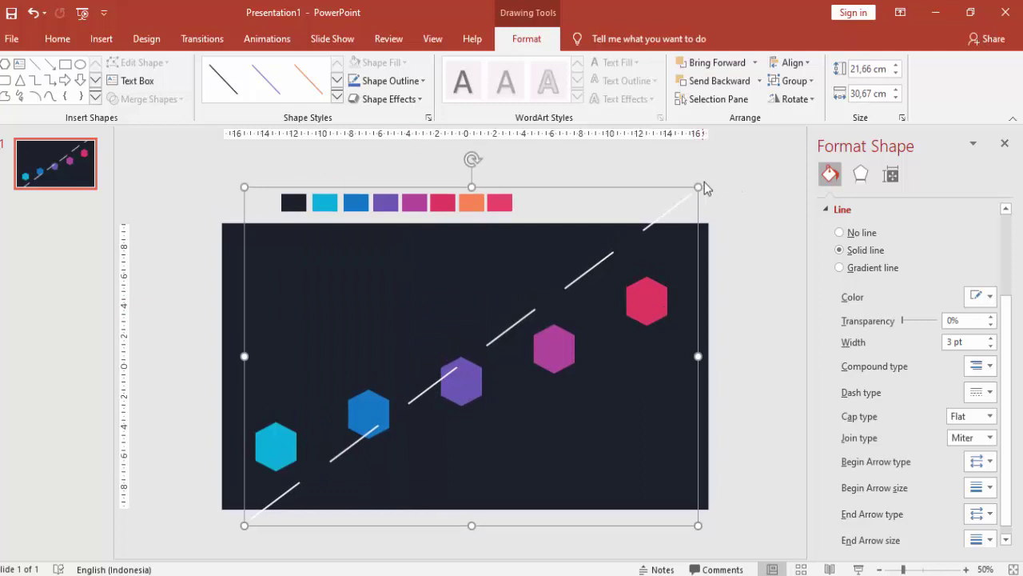
click(690, 200)
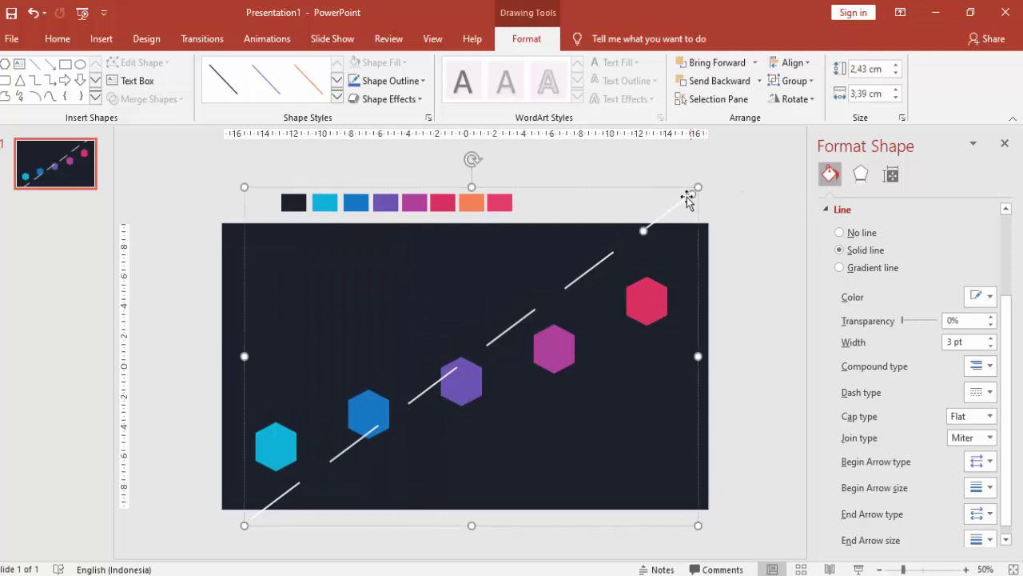
drag(471, 160, 488, 161)
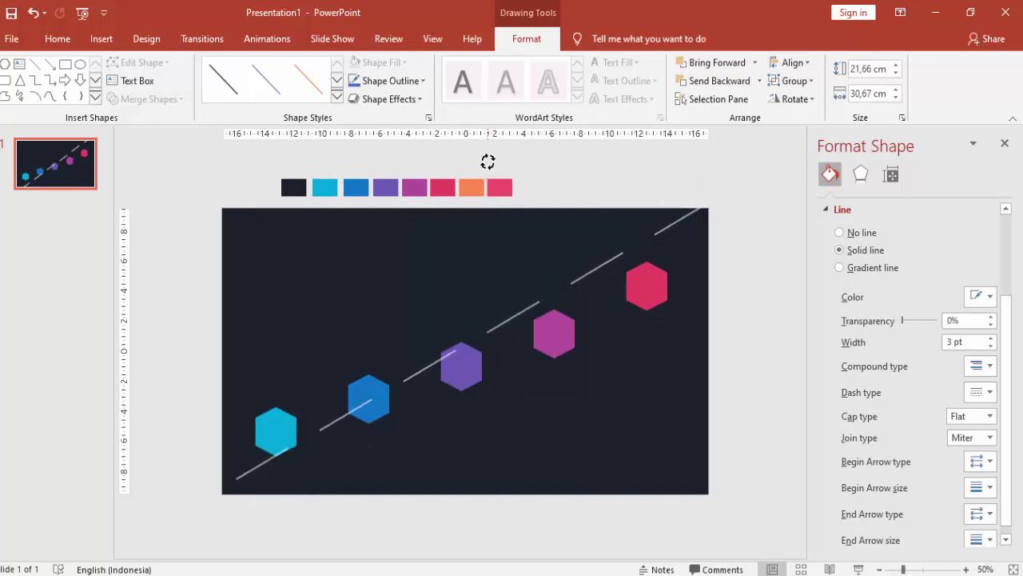
Nudge the rotated dashed line up slightly to recentre it
click(677, 238)
click(601, 273)
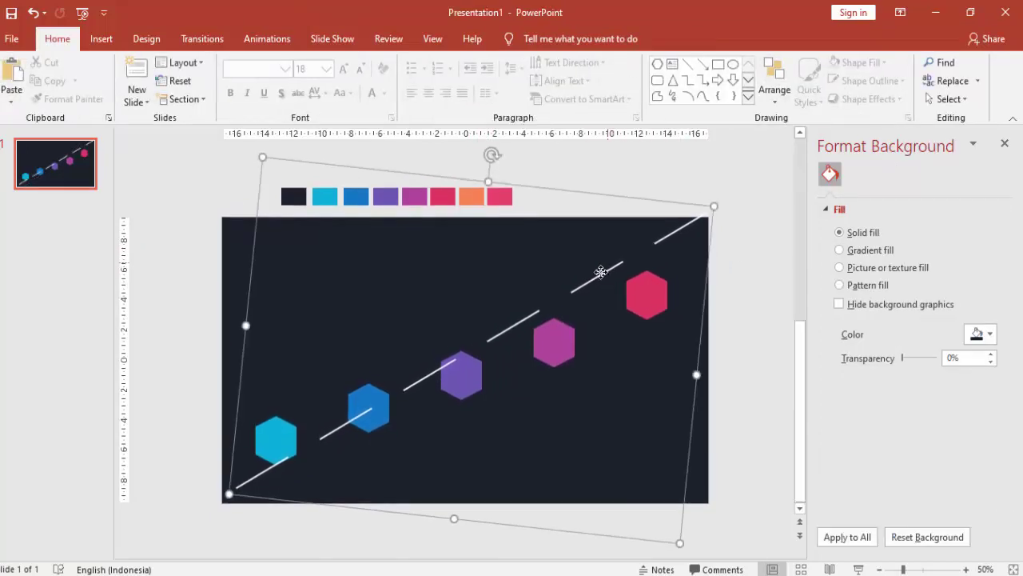
drag(600, 273, 594, 277)
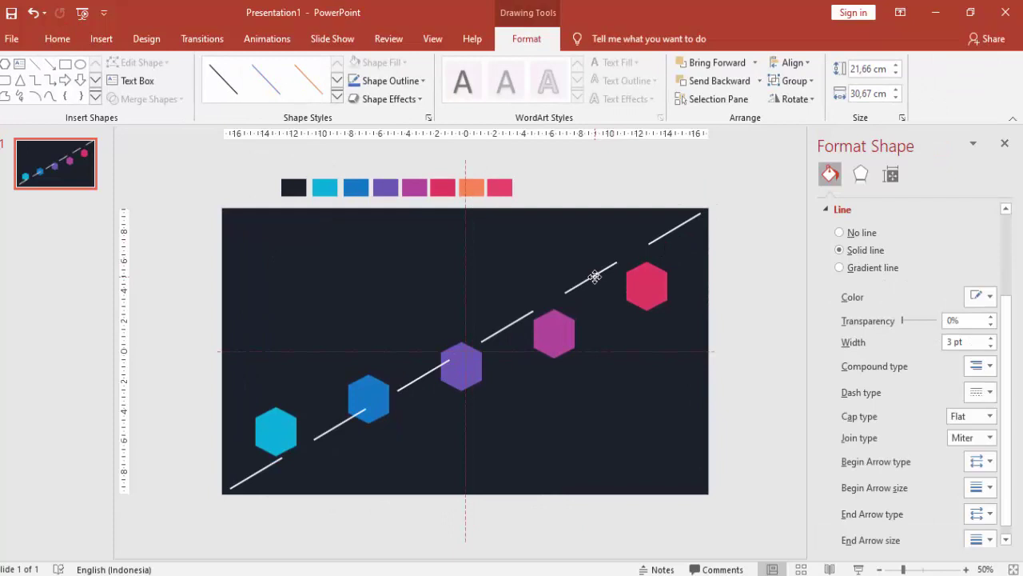
Ungroup the line, then move the cyan hexagon onto it and bring it to front
right_click(595, 277)
mouse_move(634, 368)
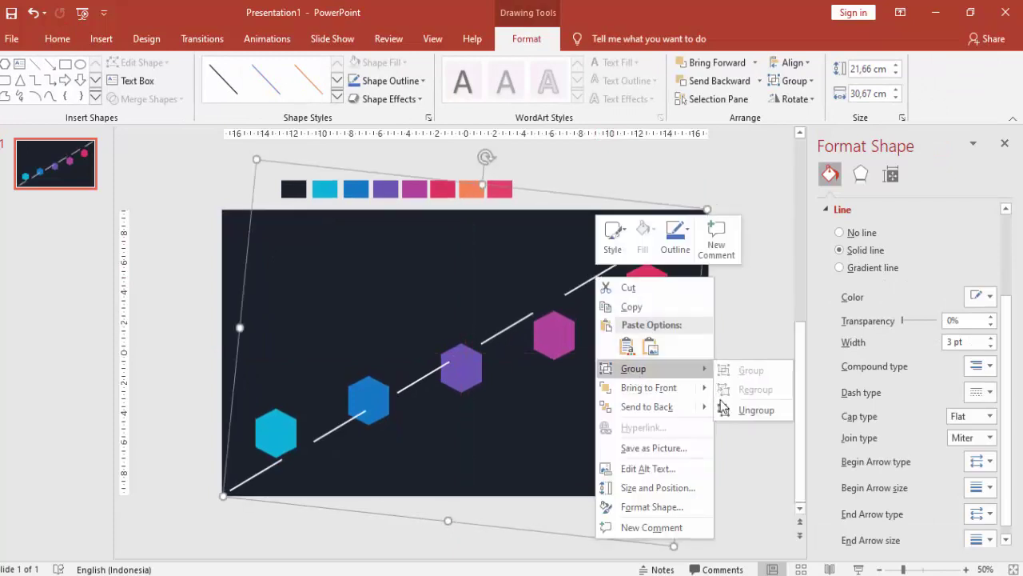
click(724, 408)
click(713, 319)
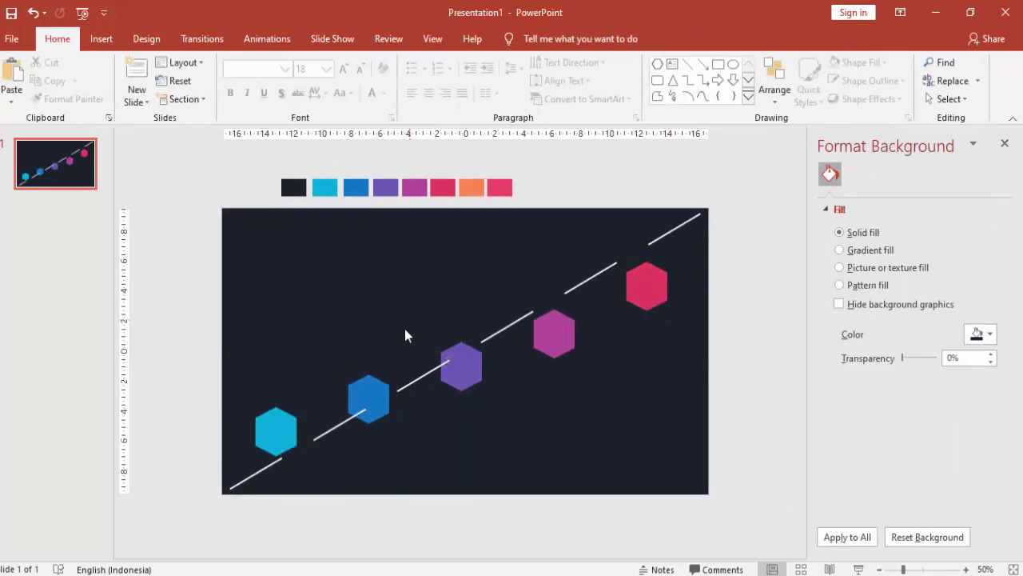
drag(269, 431, 291, 445)
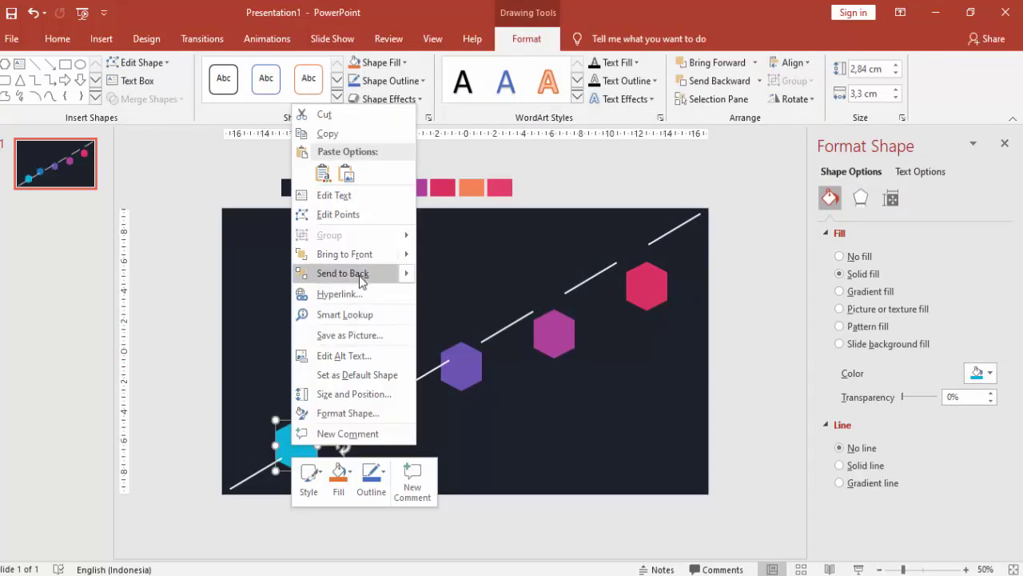
click(361, 273)
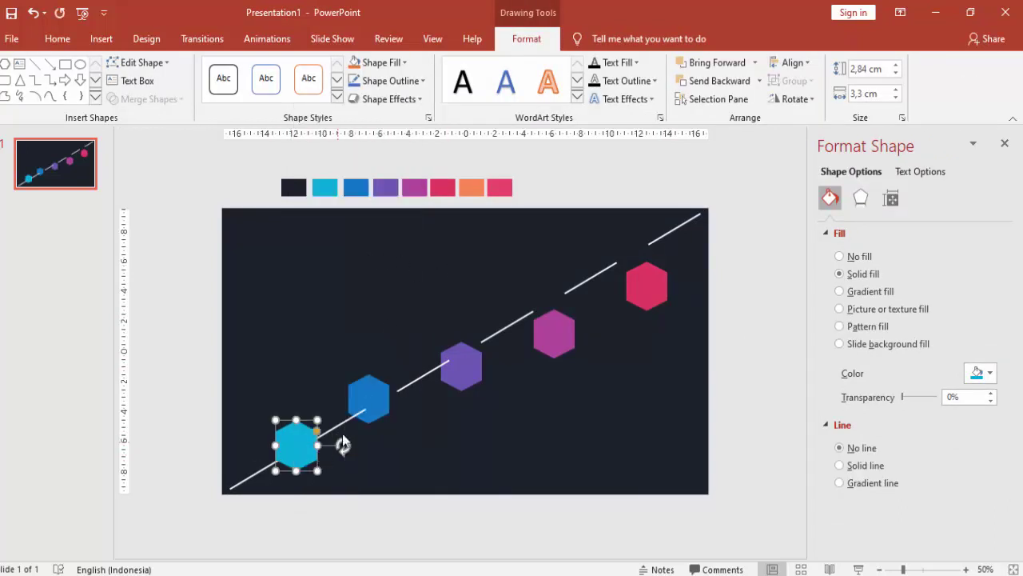
Move the blue and purple hexagons onto the line, each brought in front
drag(373, 393, 389, 395)
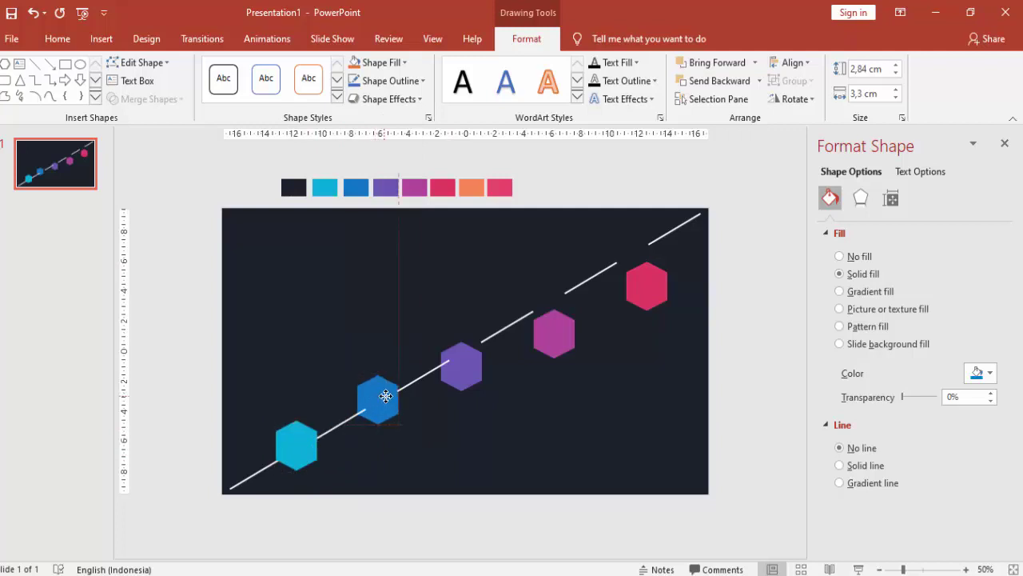
right_click(378, 386)
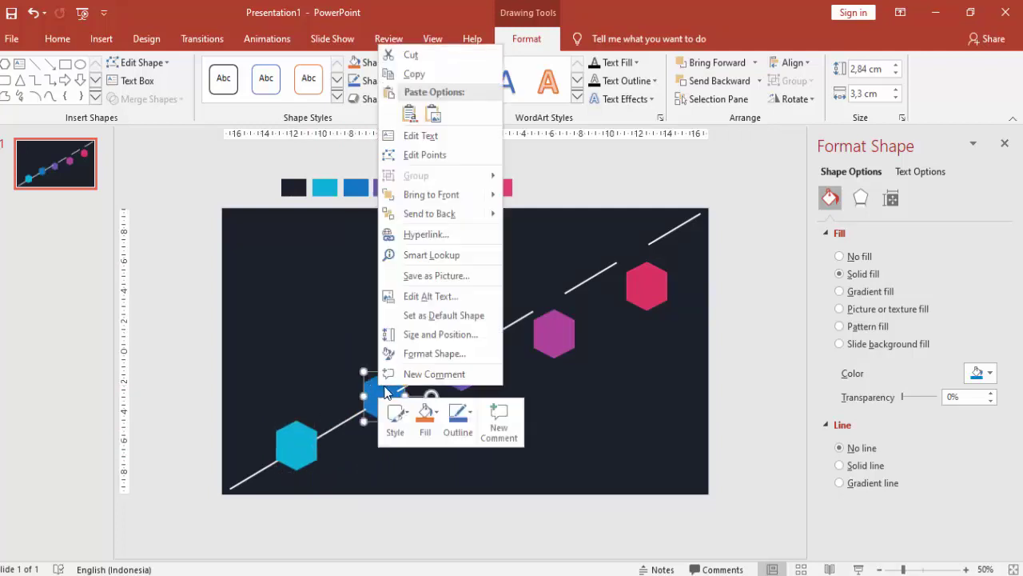
click(425, 195)
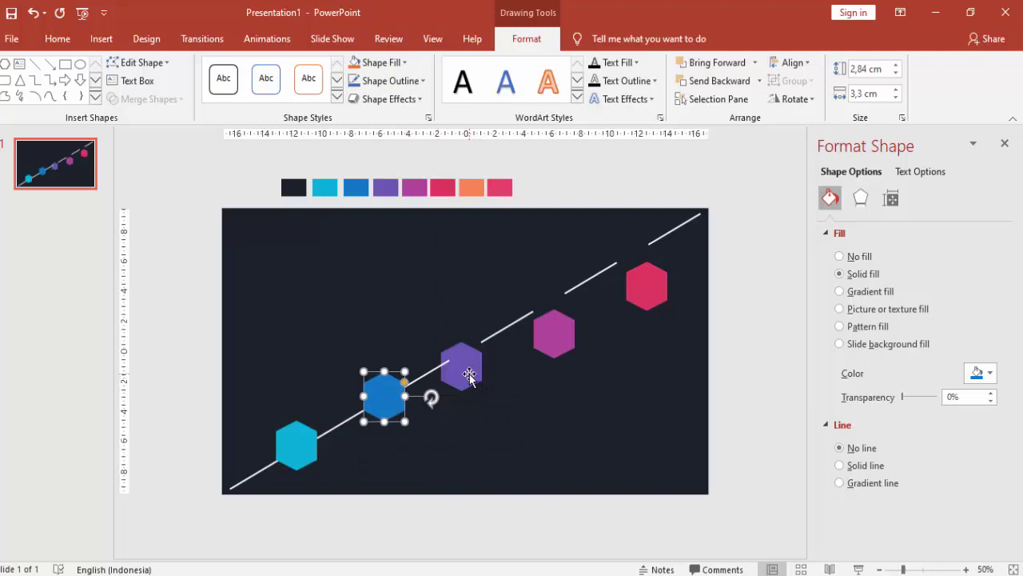
drag(470, 376, 475, 356)
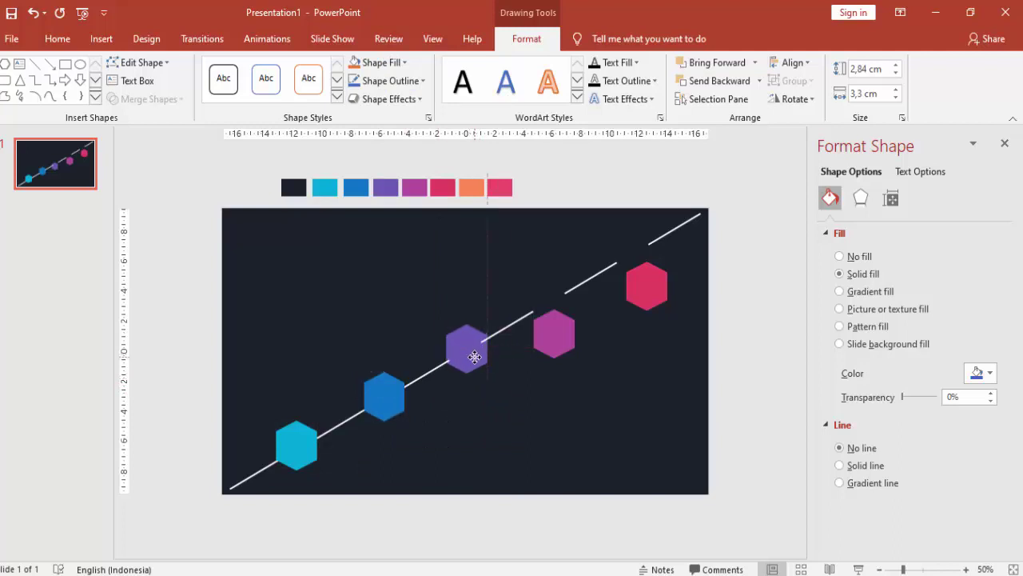
right_click(472, 352)
click(531, 156)
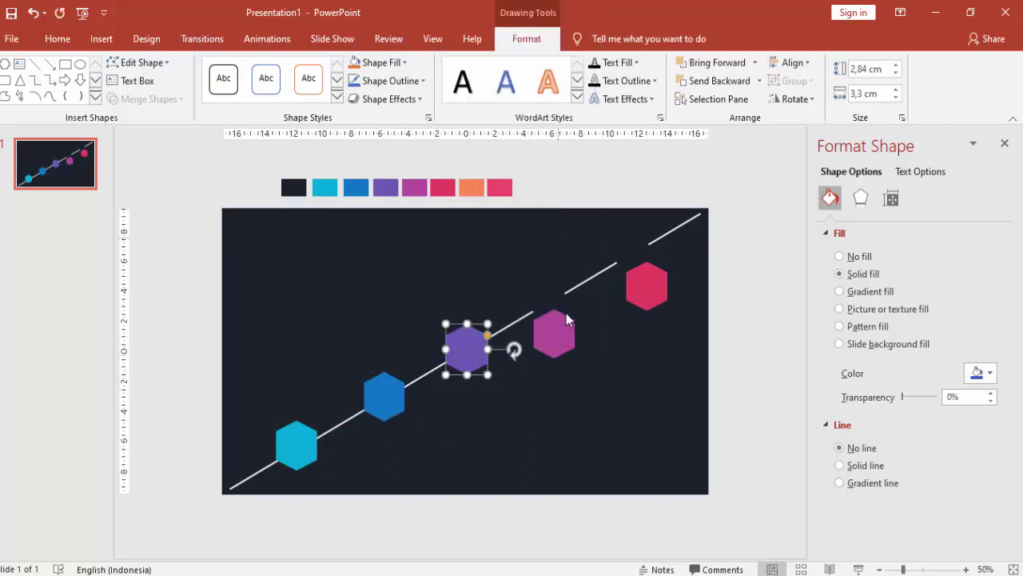
Bring the magenta hexagon to front and move it up onto the line
click(564, 331)
right_click(565, 331)
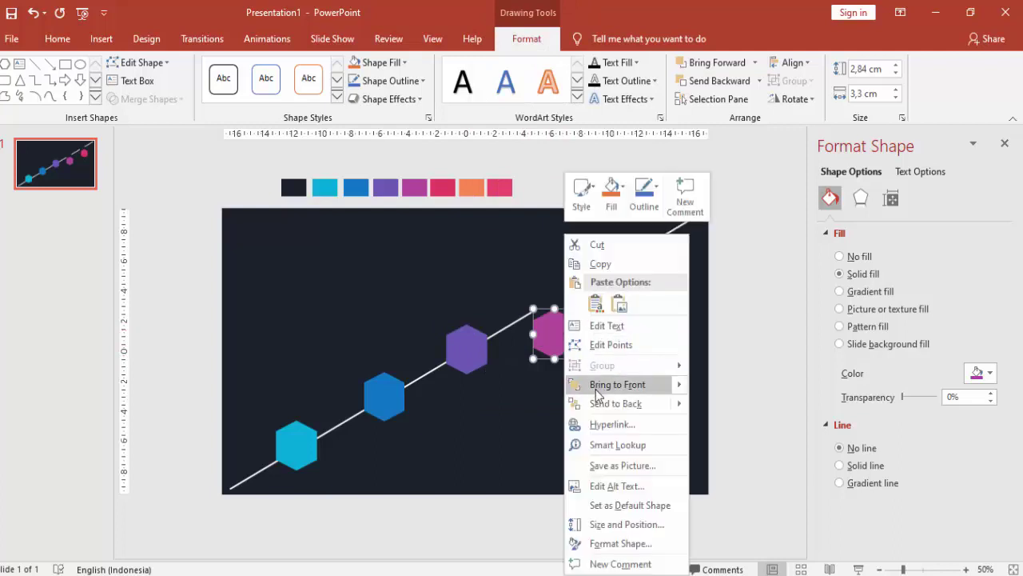
click(568, 384)
drag(558, 335, 554, 305)
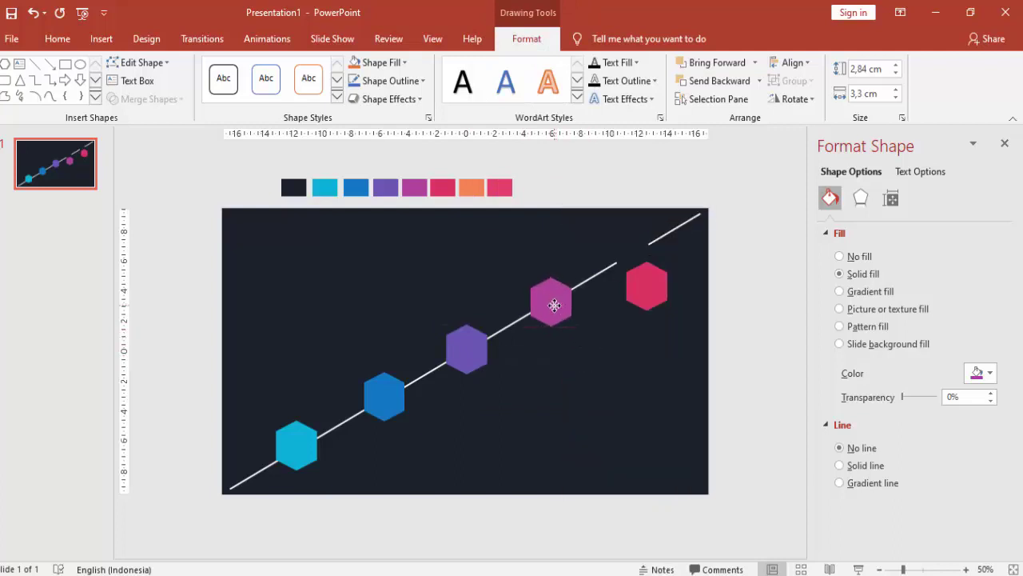
Move the crimson hexagon up-left onto the line and fine-tune its position
drag(642, 292, 631, 256)
right_click(631, 256)
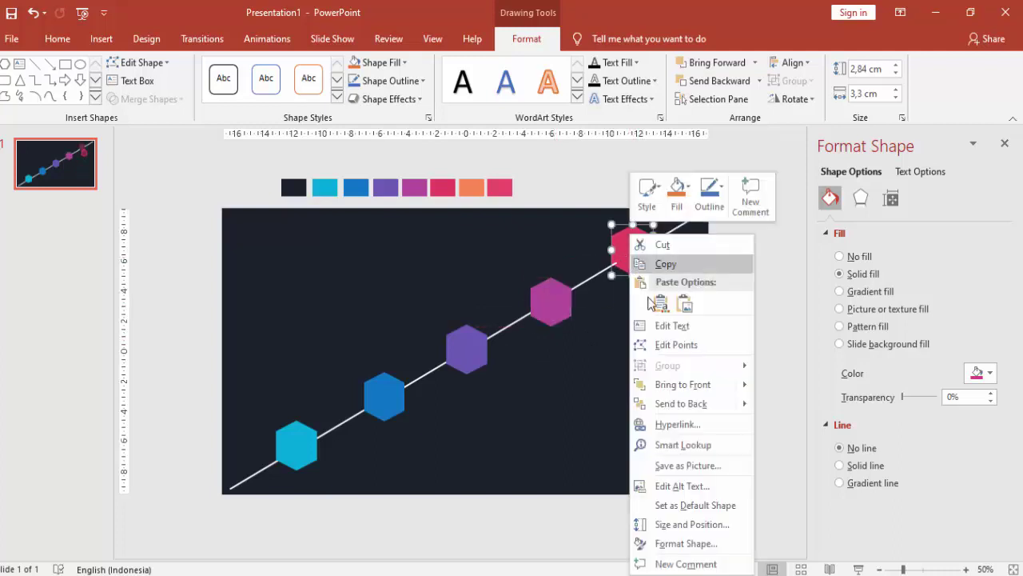
key(Escape)
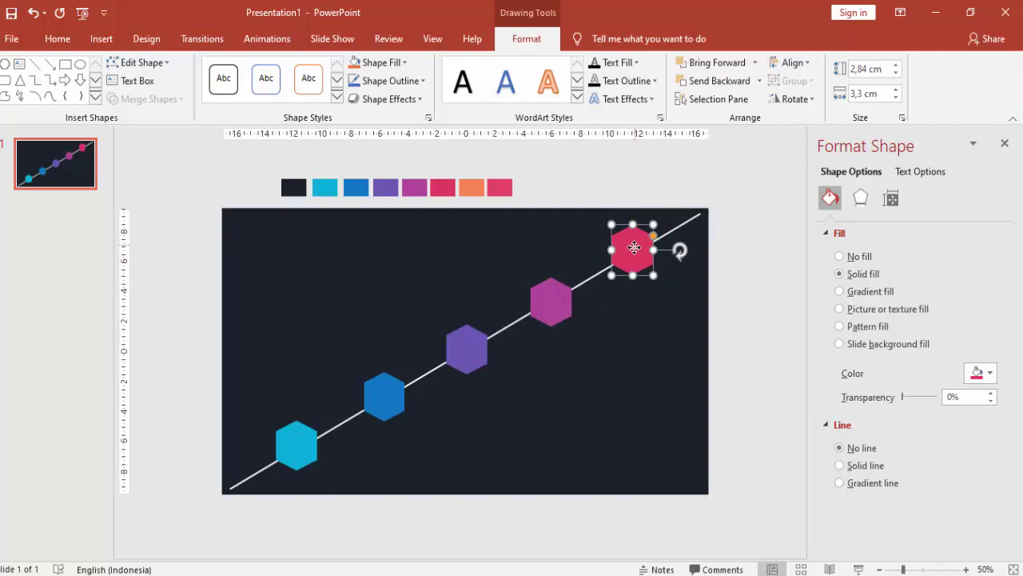
drag(634, 248, 634, 250)
click(735, 274)
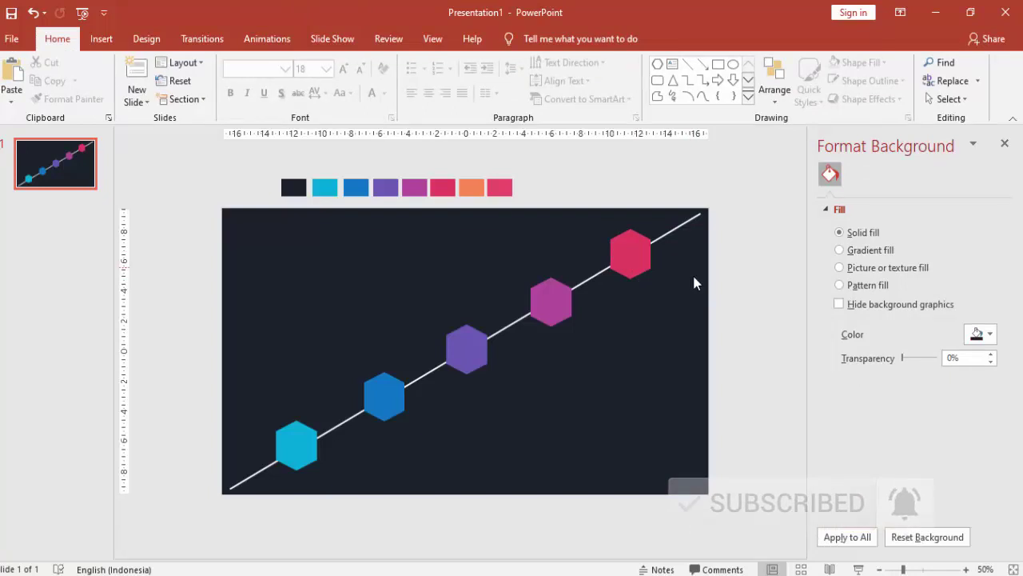
Insert the iconfinder_1_2135786 contact icon from the ICON > Bisnis folder
click(101, 38)
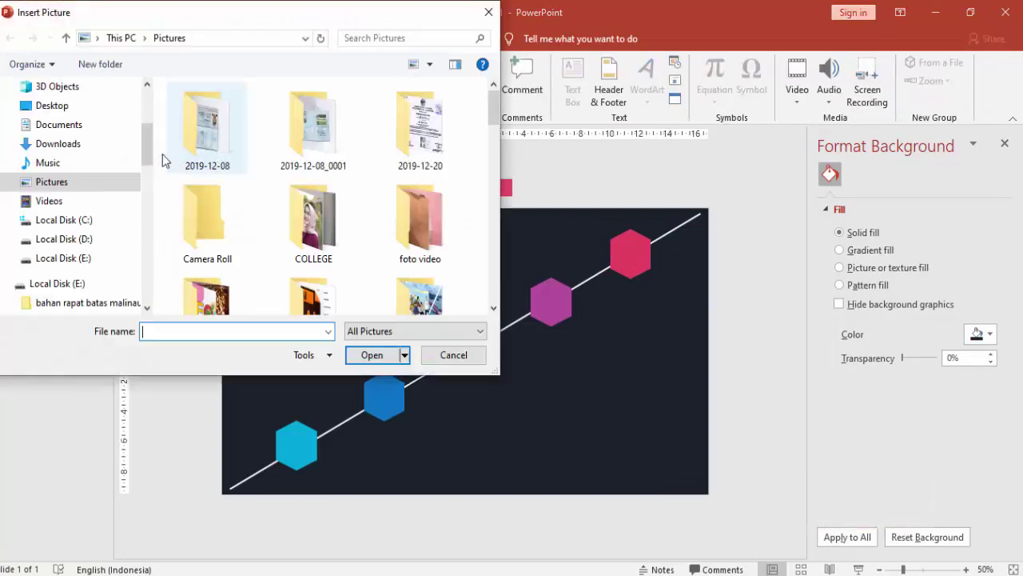
drag(147, 148, 147, 280)
click(92, 225)
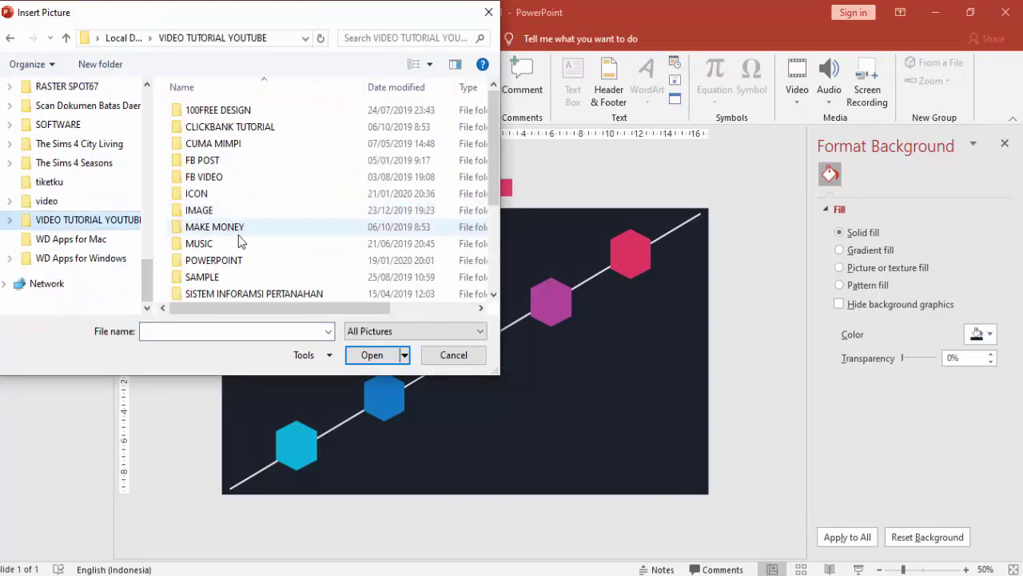
double_click(196, 194)
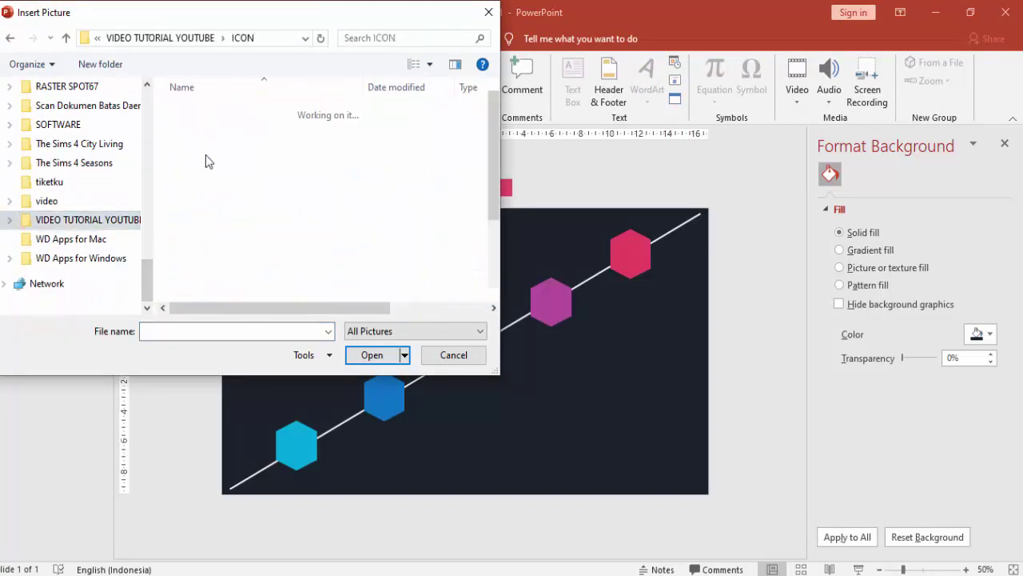
double_click(202, 109)
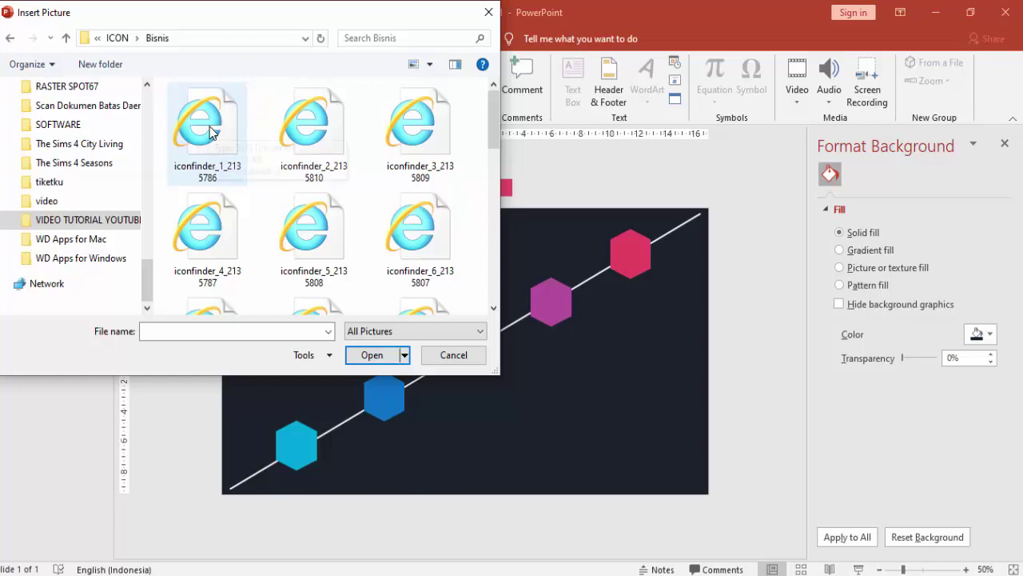
click(210, 132)
click(381, 355)
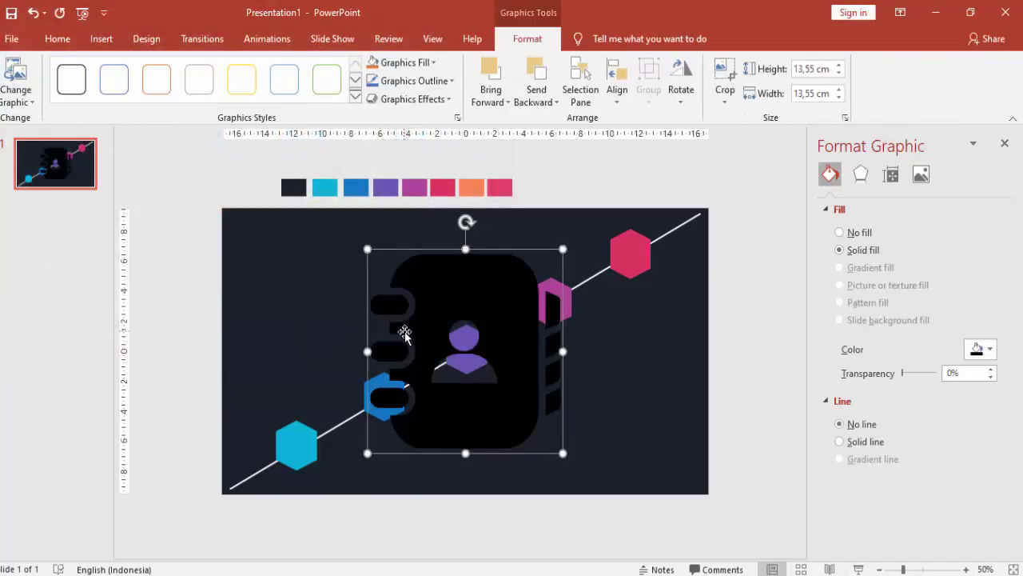
Make the contact icon white and shrink it to about 1.6 cm onto the cyan hexagon
click(983, 350)
click(898, 383)
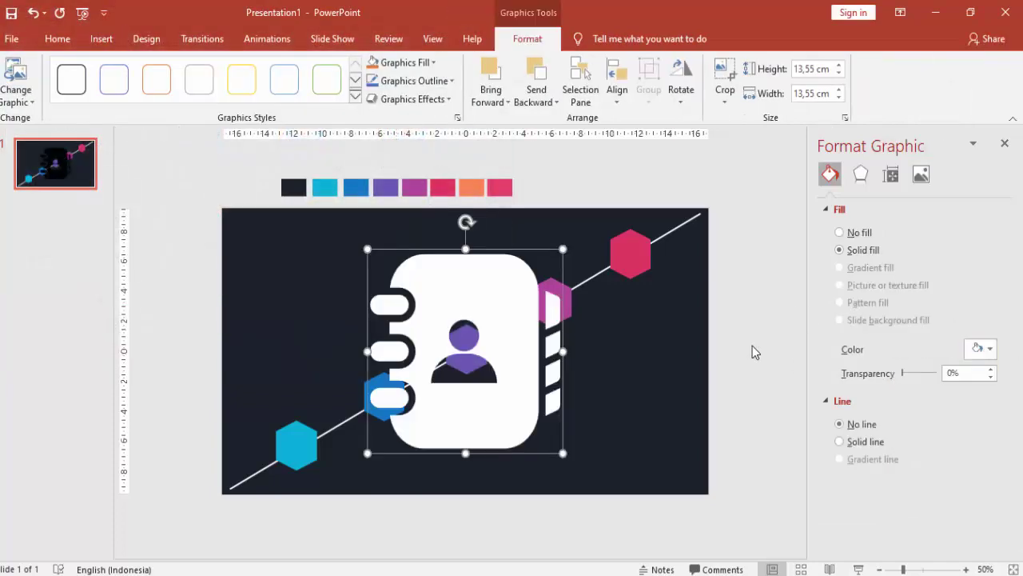
mouse_move(563, 249)
mouse_down()
mouse_move(392, 428)
mouse_move(298, 451)
mouse_up()
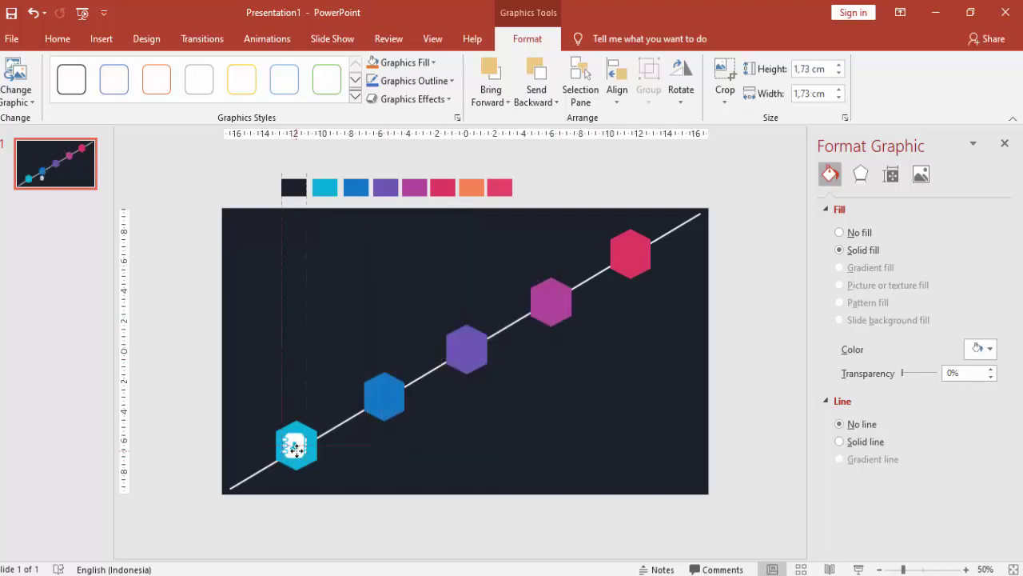
scroll(299, 457, up, 2)
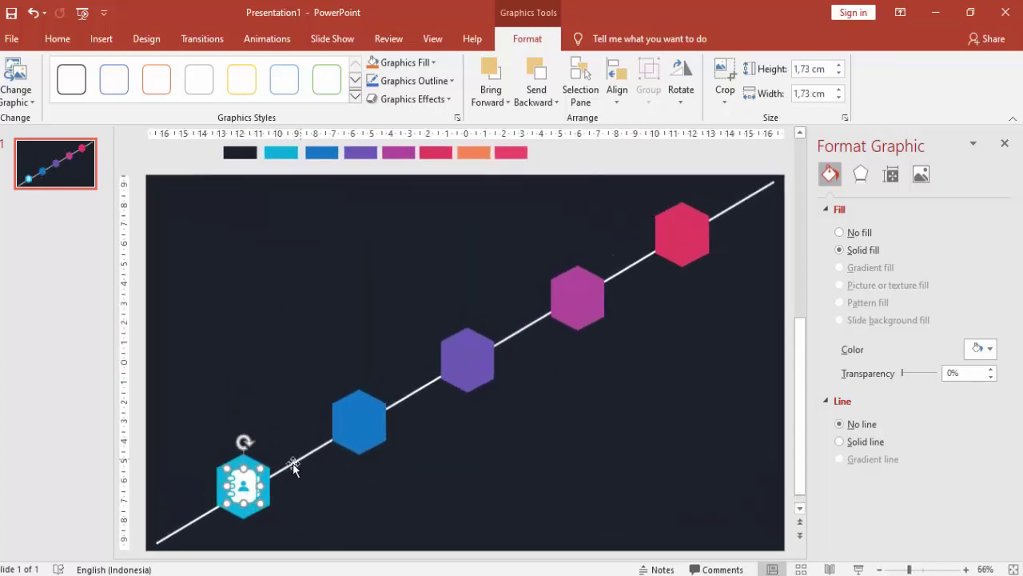
drag(258, 471, 241, 487)
click(333, 221)
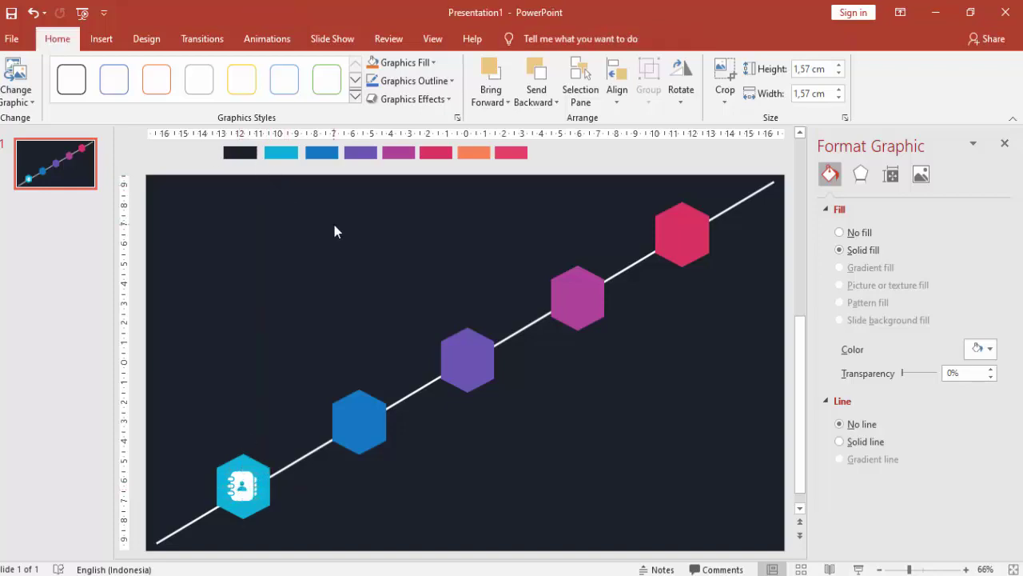
Insert the envelope icon, make it white, and shrink it onto the blue hexagon
click(98, 38)
click(91, 72)
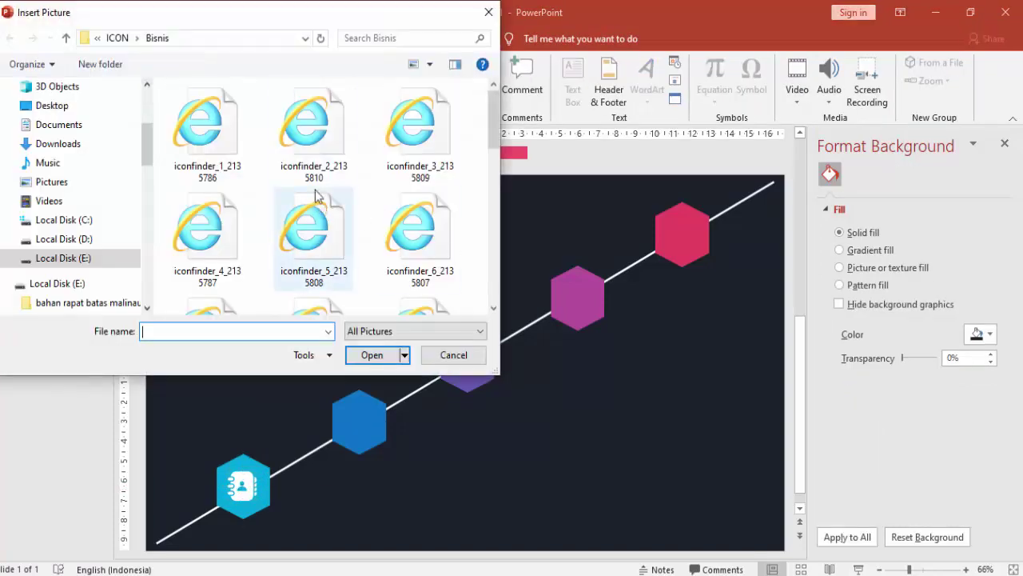
click(317, 146)
double_click(316, 146)
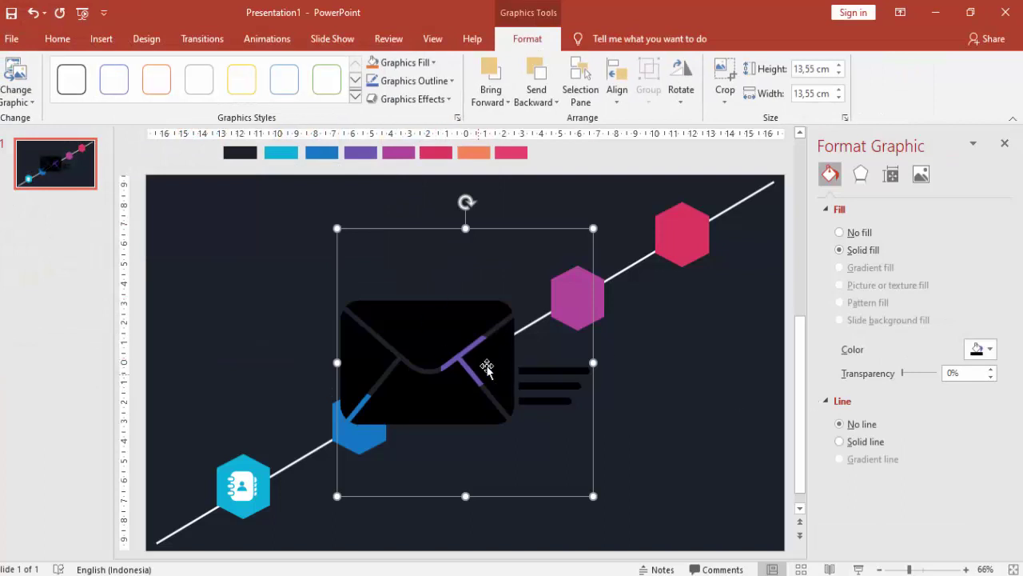
click(980, 349)
click(897, 386)
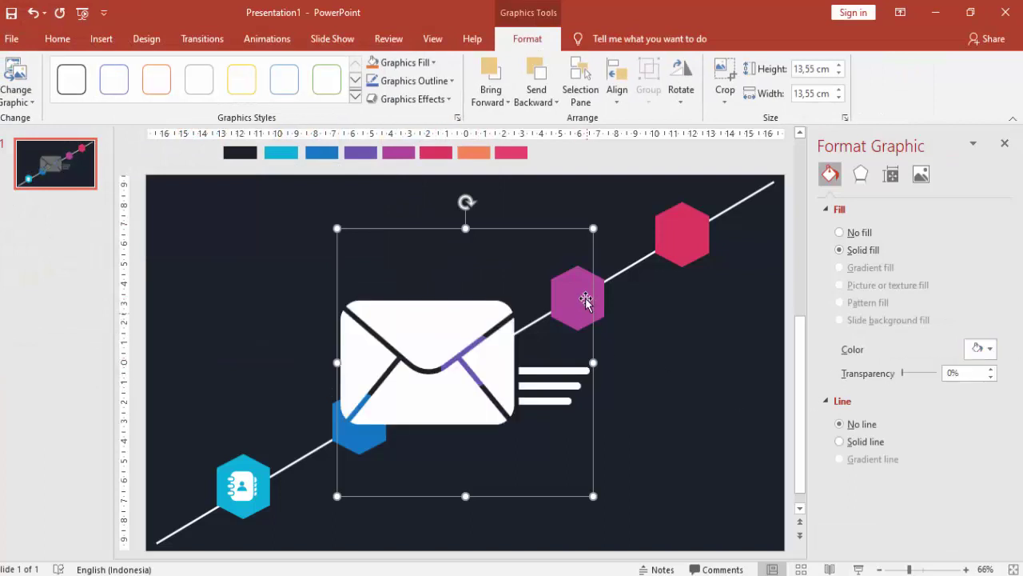
drag(380, 403, 380, 404)
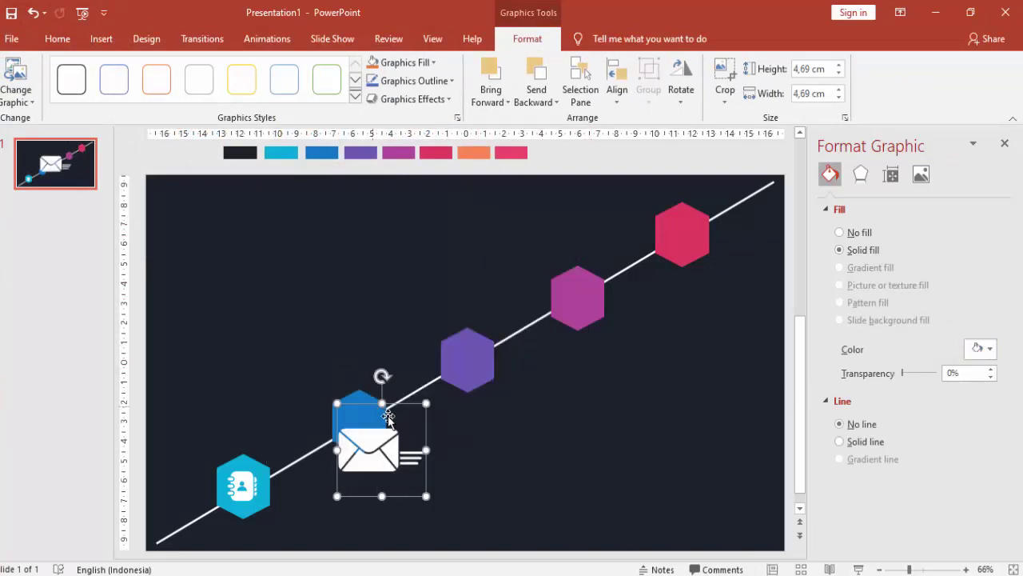
drag(427, 497, 401, 470)
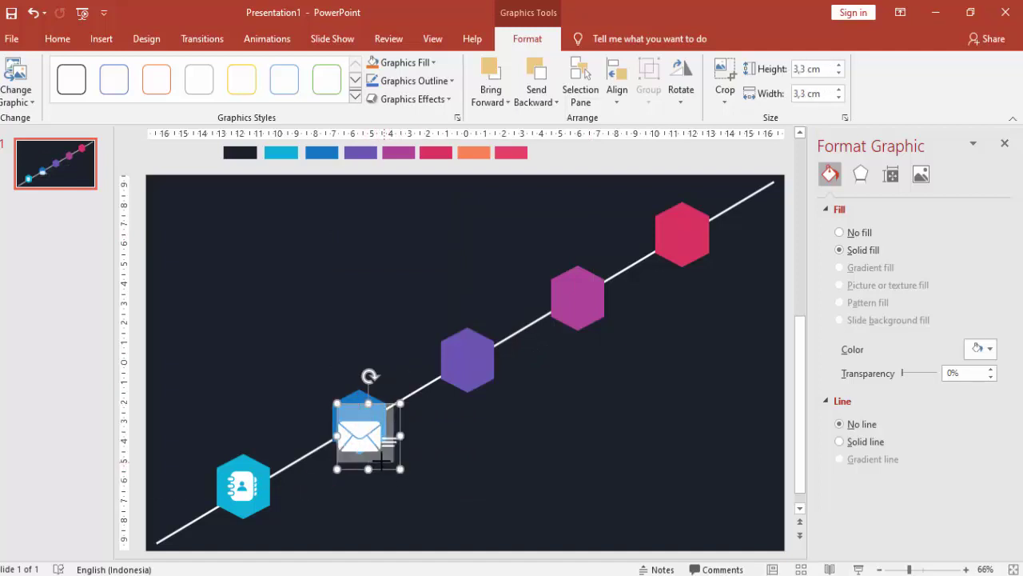
mouse_move(401, 470)
mouse_down()
mouse_move(364, 425)
mouse_move(382, 399)
mouse_move(364, 424)
mouse_up()
click(299, 267)
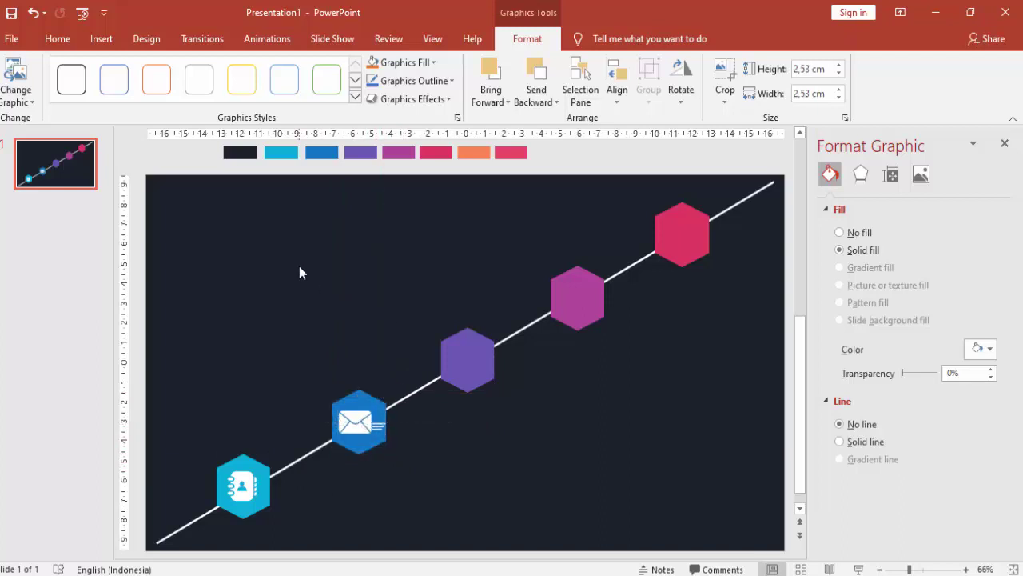
Insert the phone icon, make it white, and shrink it onto the purple hexagon
click(101, 39)
click(101, 77)
double_click(411, 120)
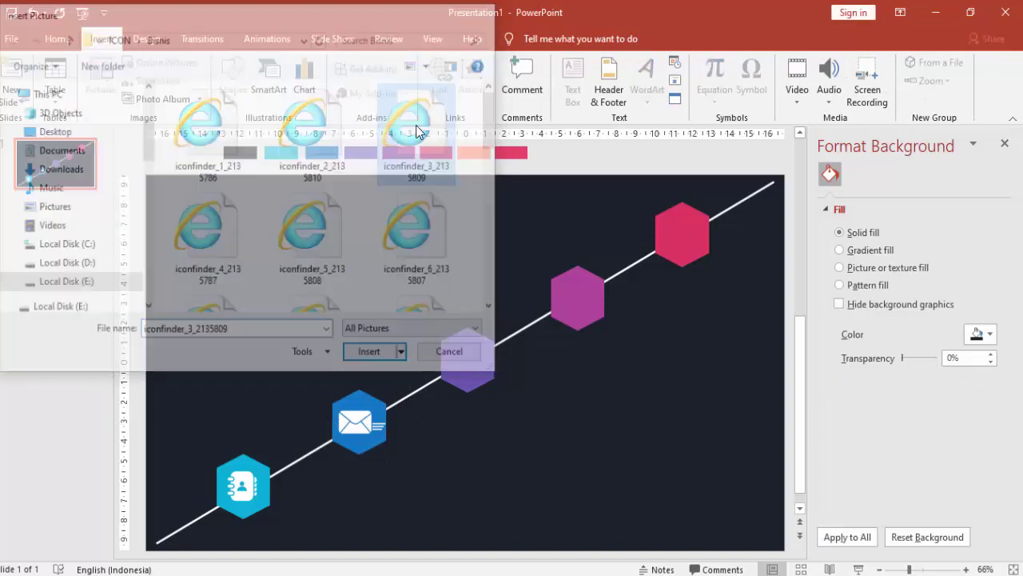
click(991, 351)
click(900, 384)
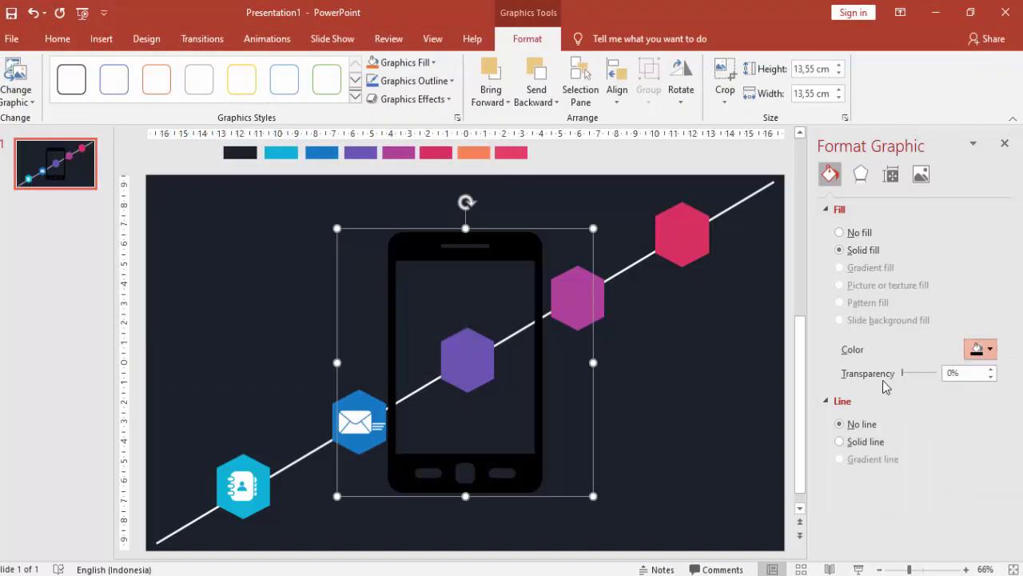
mouse_move(593, 229)
mouse_down()
mouse_move(376, 457)
mouse_move(470, 361)
mouse_up()
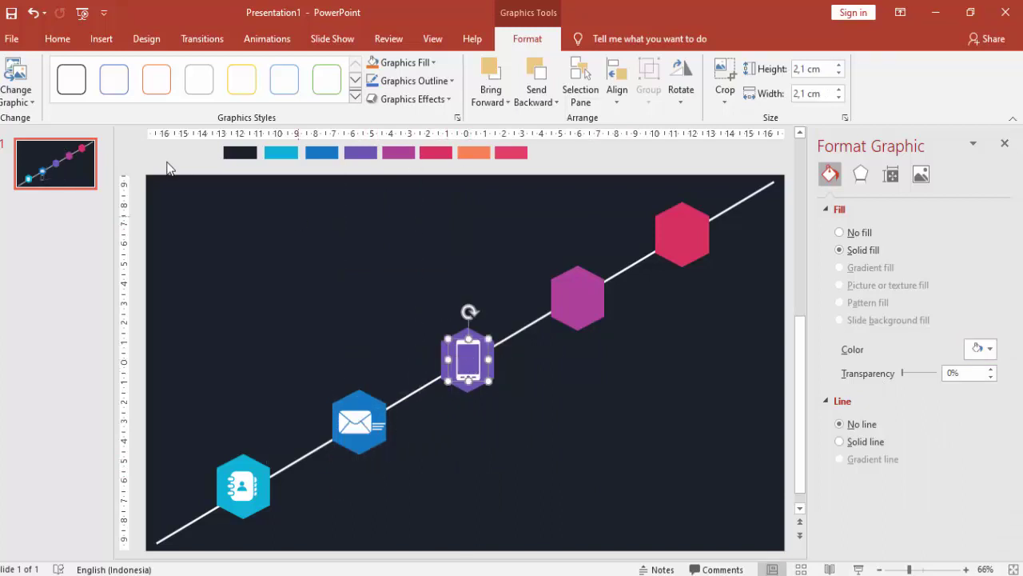
Insert the iconfinder_4 NEWS icon, make it white, and shrink it onto the magenta hexagon
click(99, 38)
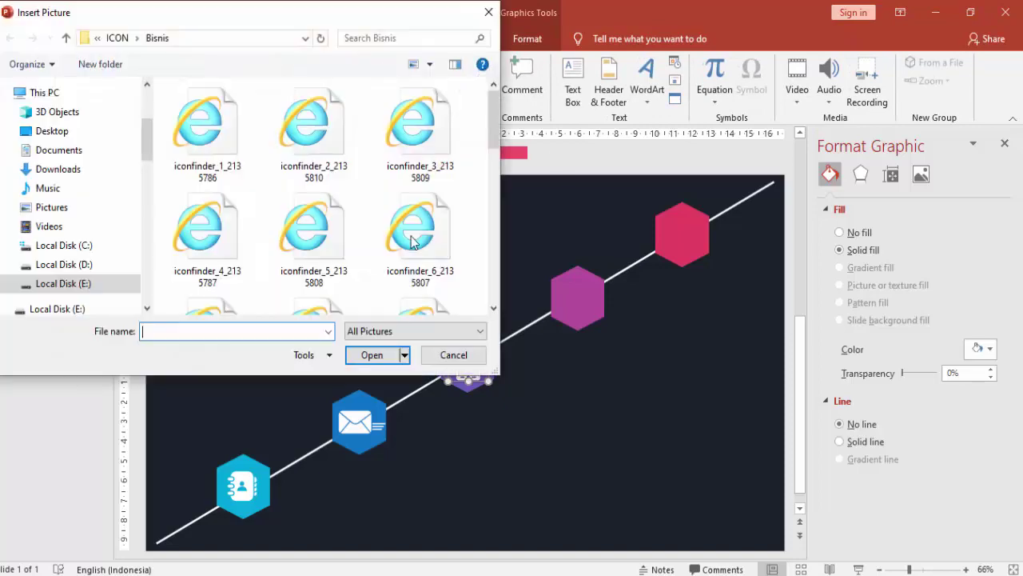
click(228, 230)
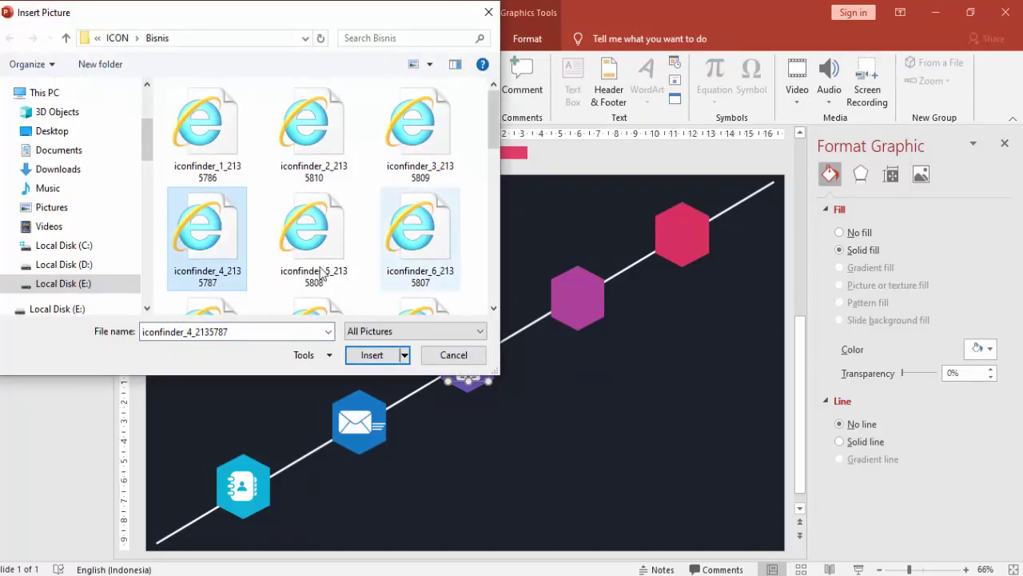
double_click(216, 234)
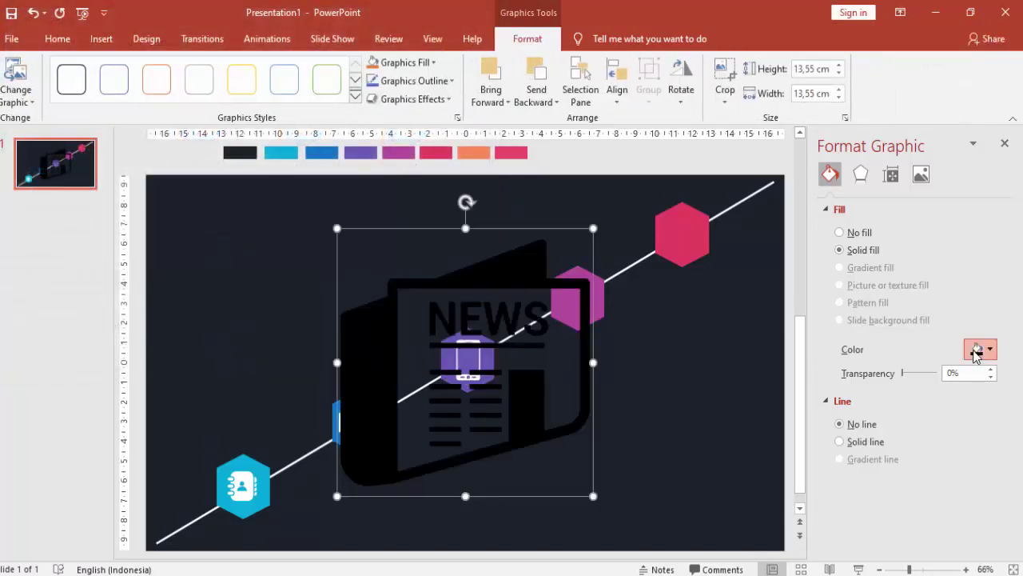
click(990, 350)
click(905, 386)
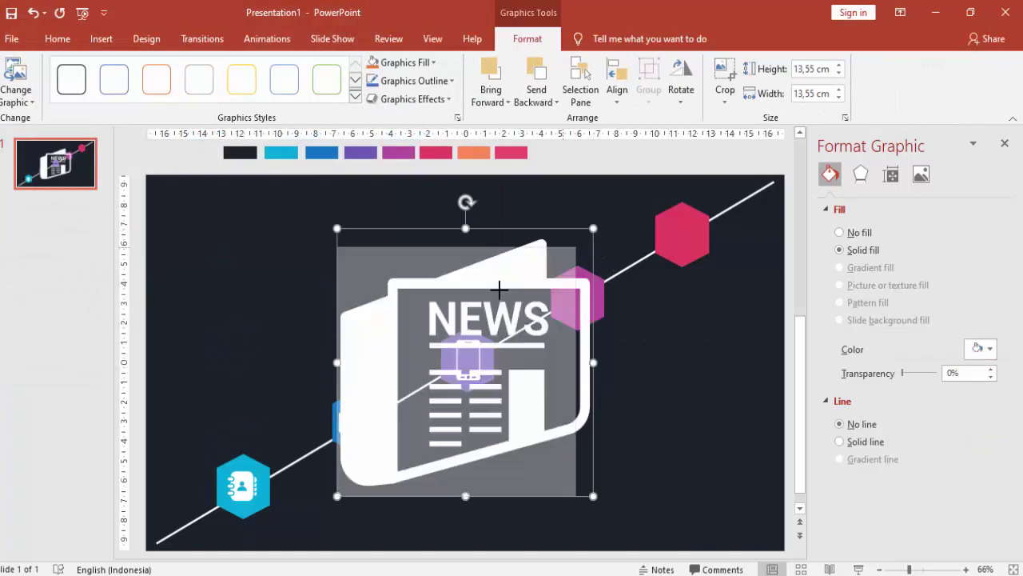
mouse_move(591, 229)
mouse_down()
mouse_move(400, 432)
mouse_move(571, 339)
mouse_move(617, 333)
mouse_move(587, 299)
mouse_up()
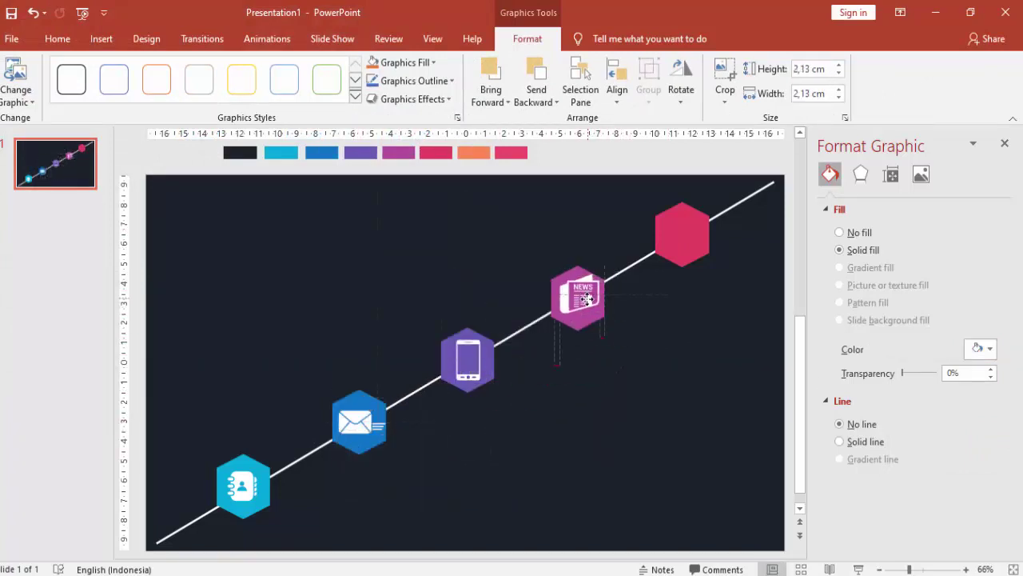
Insert the globe icon, make it white, and shrink it onto the pink hexagon
click(99, 40)
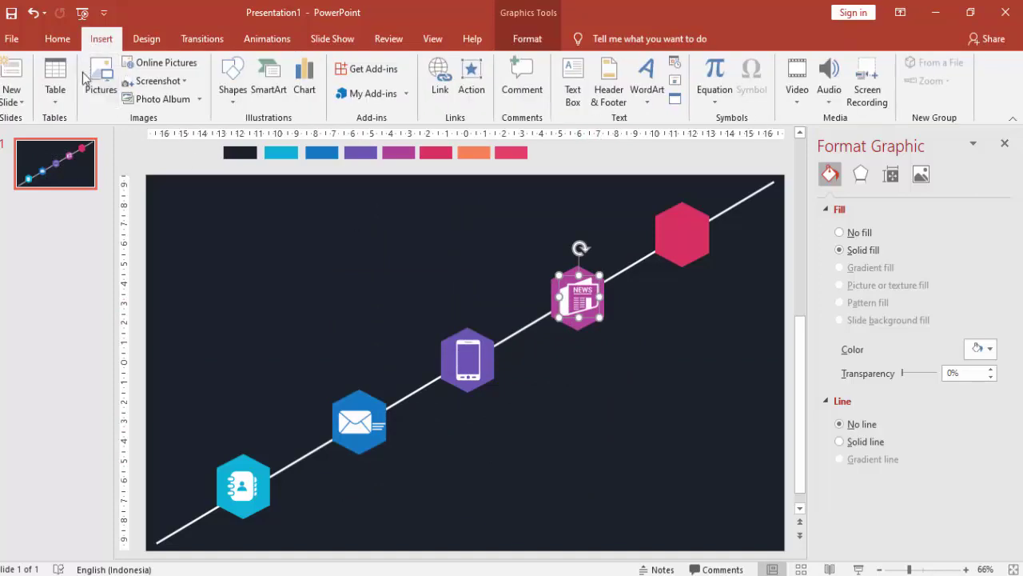
click(99, 83)
double_click(333, 248)
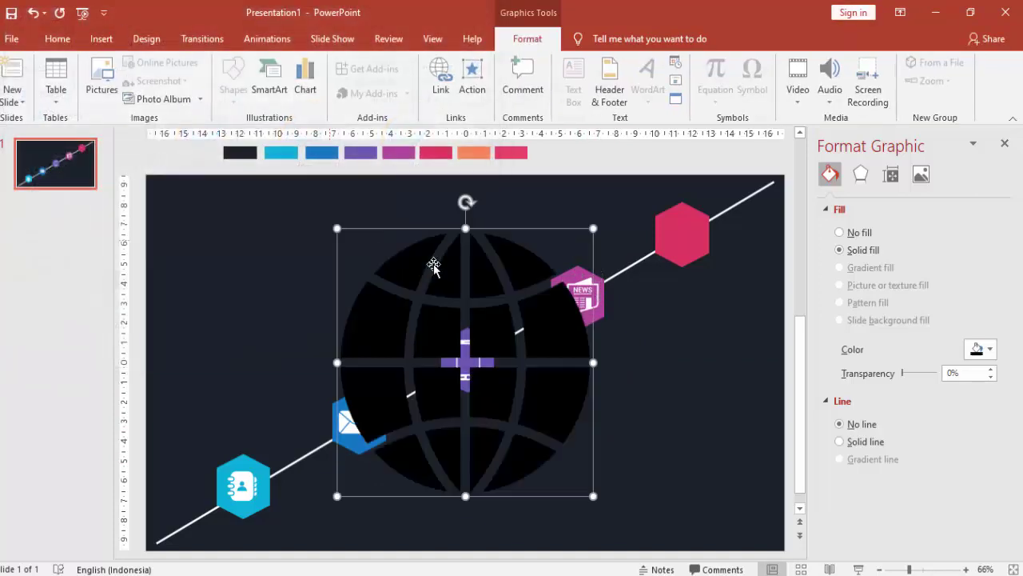
click(980, 349)
click(897, 387)
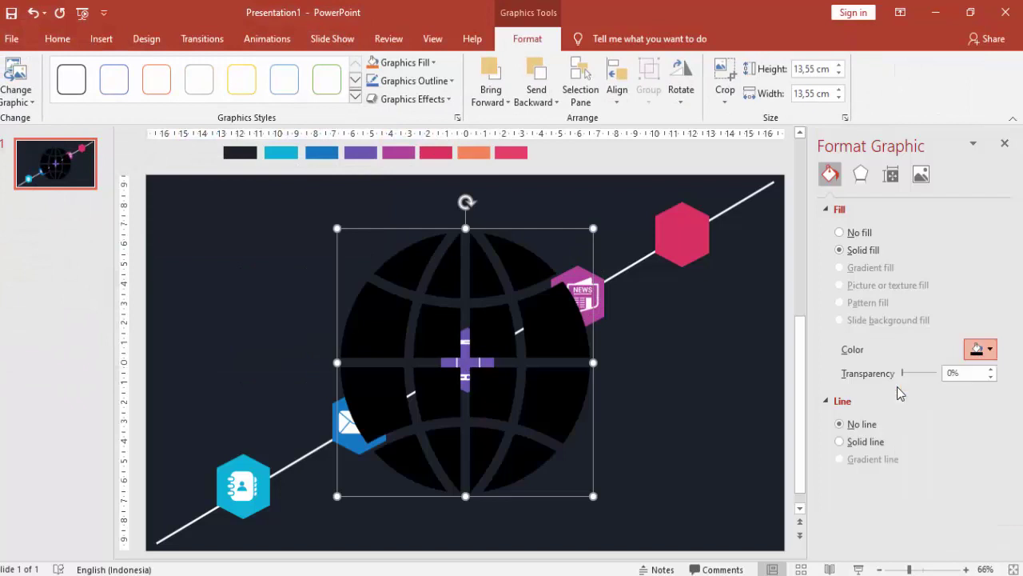
mouse_move(593, 230)
mouse_down()
mouse_move(378, 454)
mouse_move(676, 289)
mouse_move(686, 233)
mouse_up()
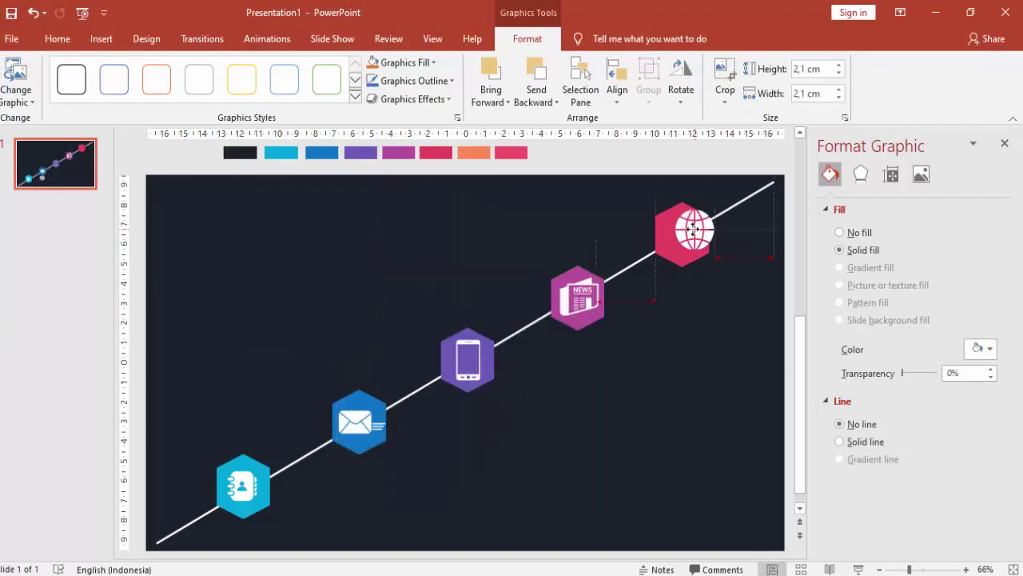
Select icons with their hexagons and group the phone icon with the purple hexagon
click(693, 250)
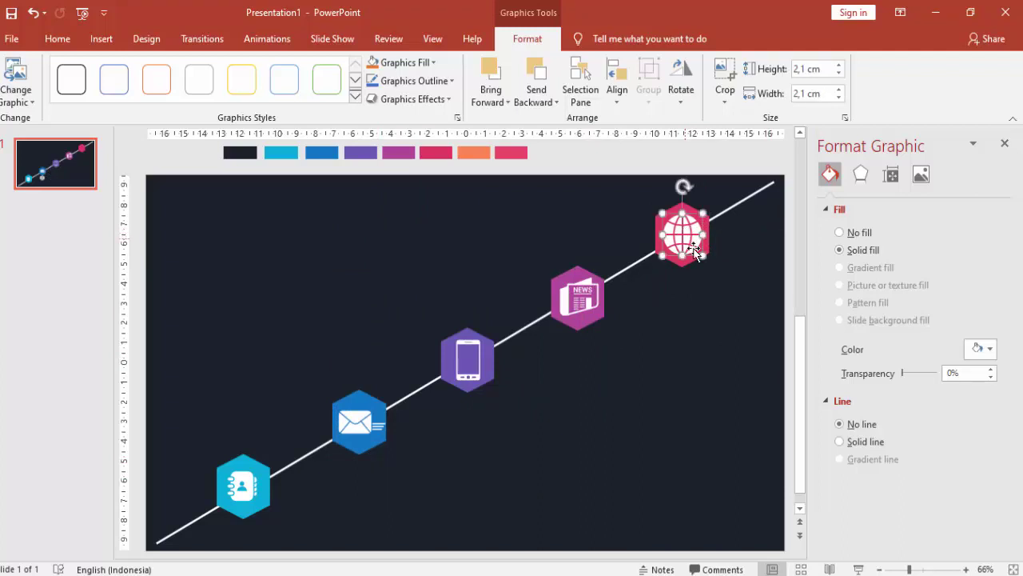
click(711, 248)
click(696, 230)
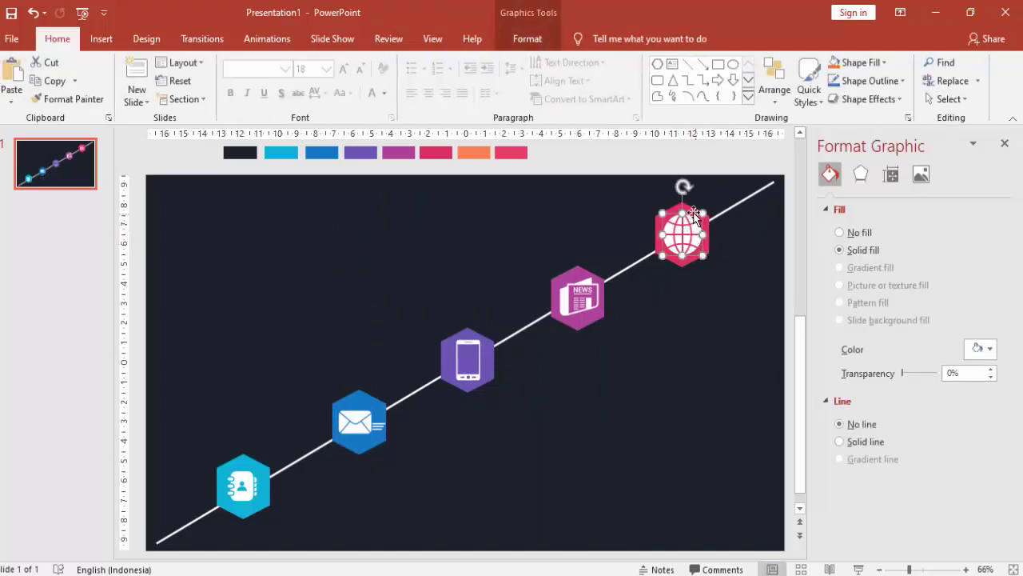
shift+click(691, 212)
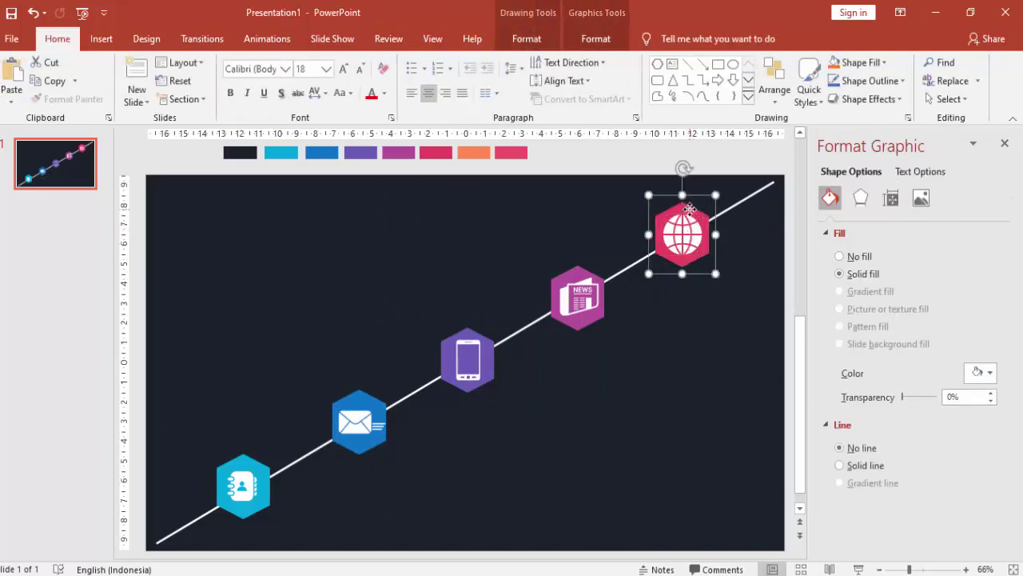
click(569, 273)
shift+click(569, 273)
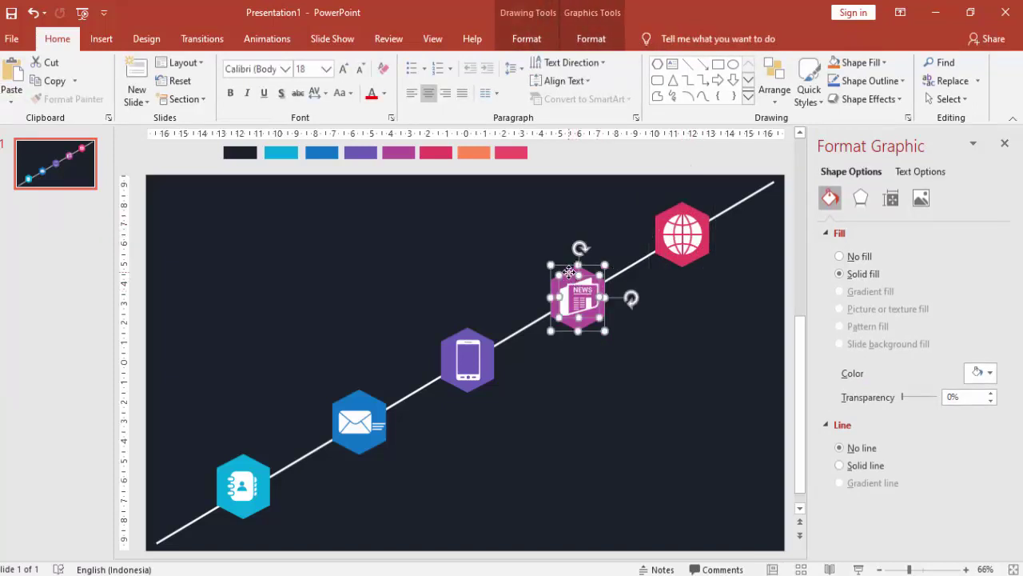
click(473, 367)
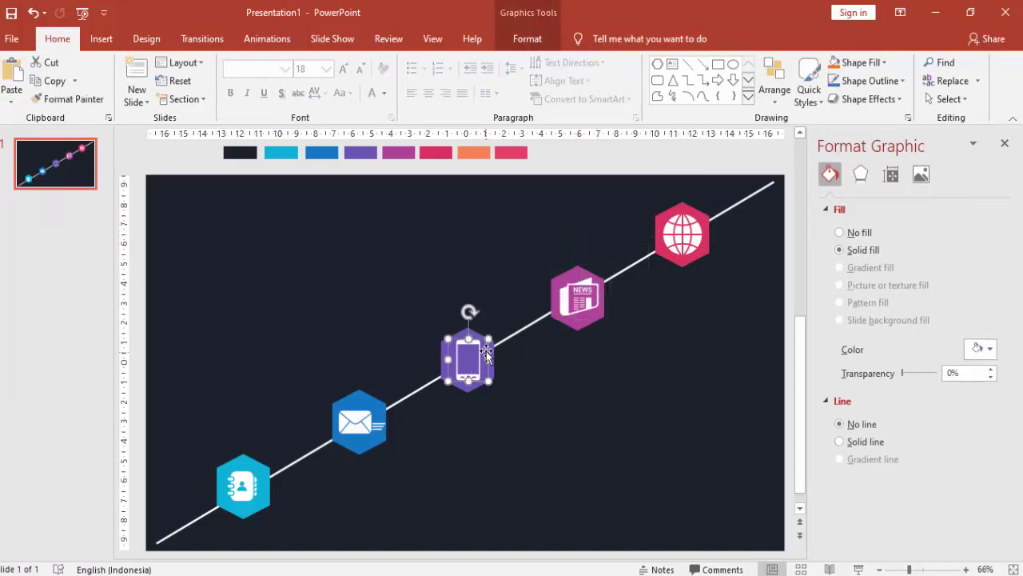
click(490, 354)
click(486, 358)
shift+click(478, 369)
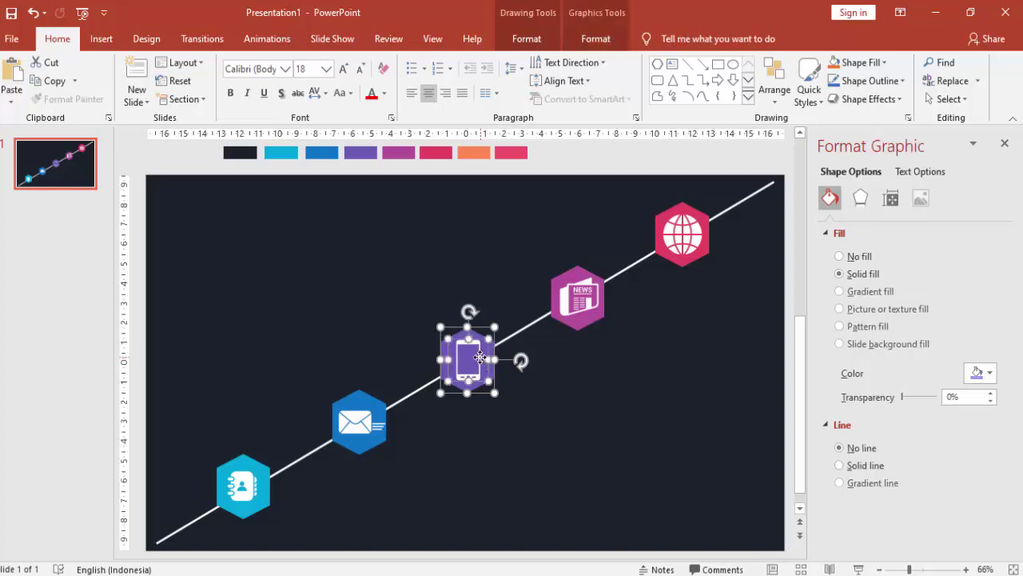
key(ctrl+g)
Select the envelope and contact icons together with their blue and cyan hexagons
click(382, 415)
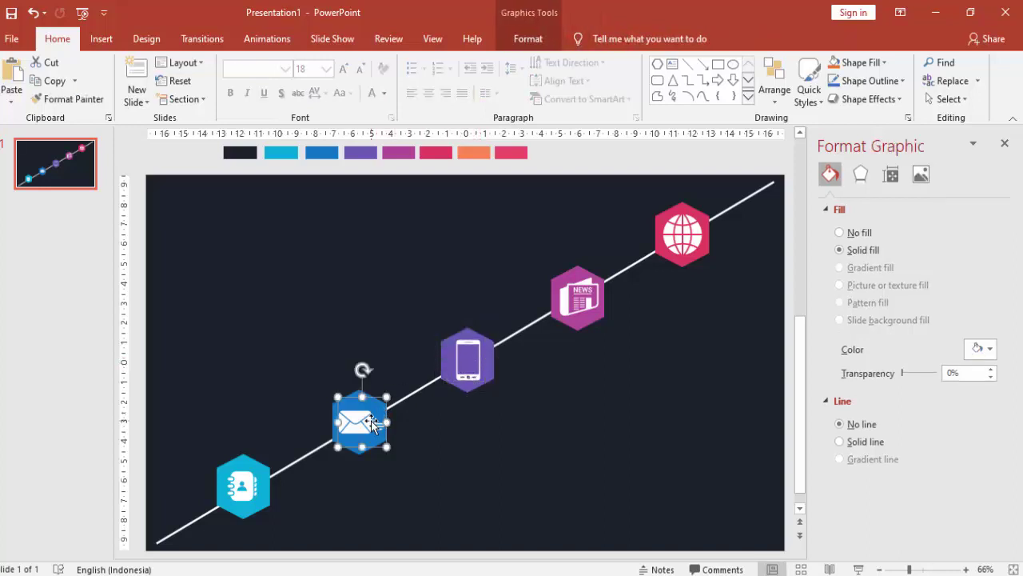
key(Escape)
click(369, 405)
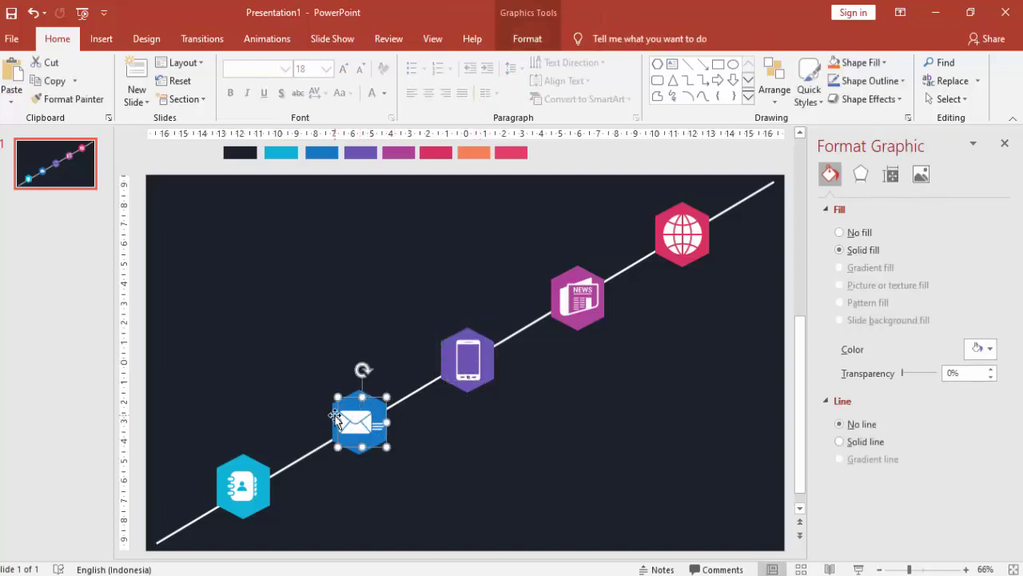
shift+click(336, 417)
click(243, 484)
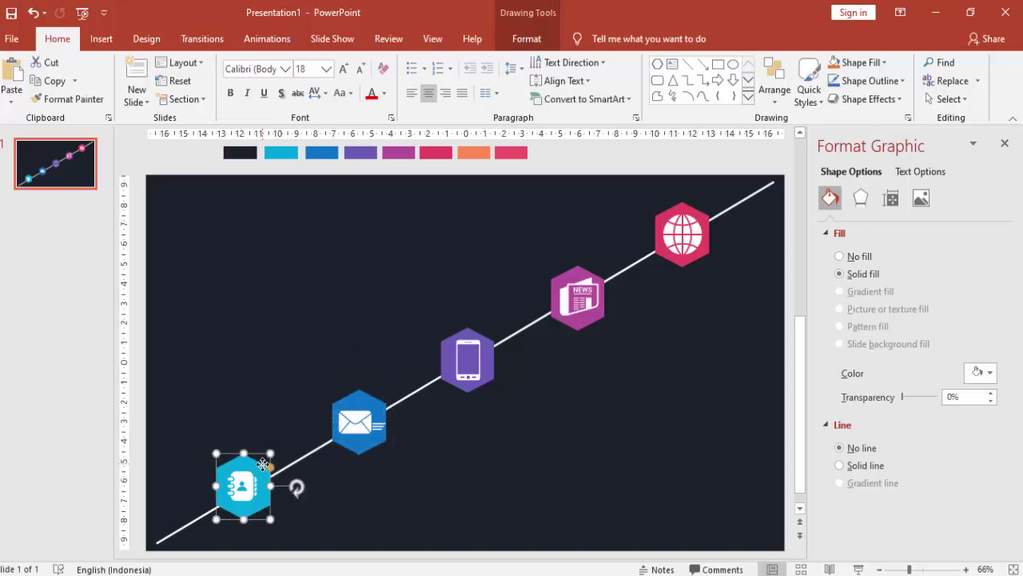
shift+click(268, 480)
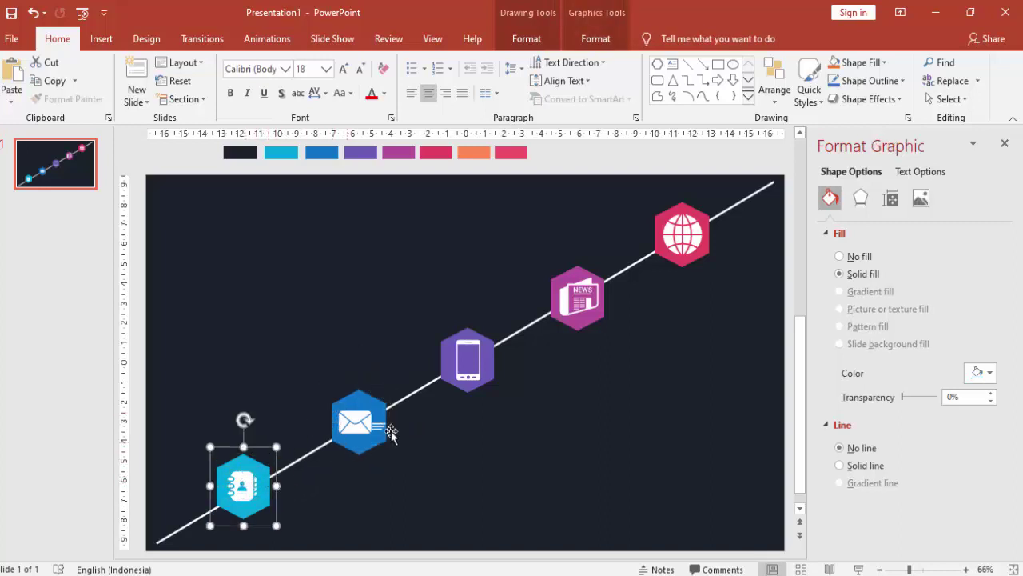
Deselect everything and start a new Text Box from the Insert tab
ctrl+scroll(424, 408, down, 3)
click(666, 305)
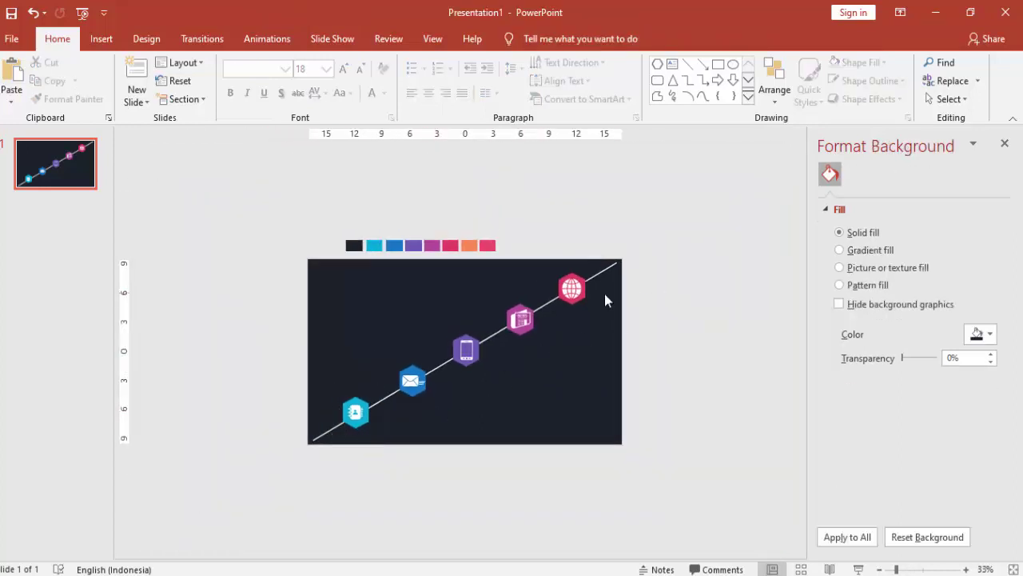
scroll(541, 294, up, 2)
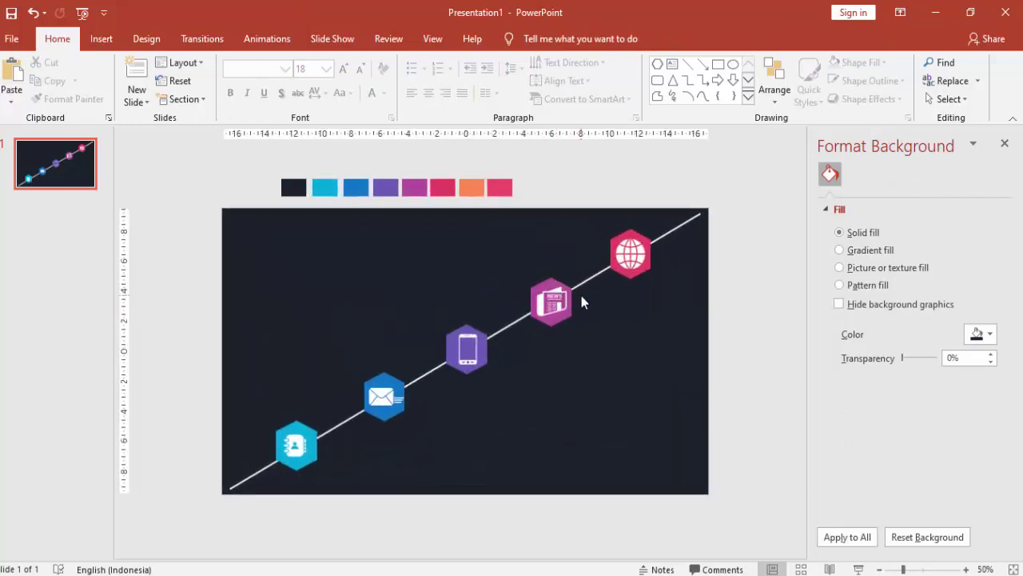
click(101, 38)
click(573, 80)
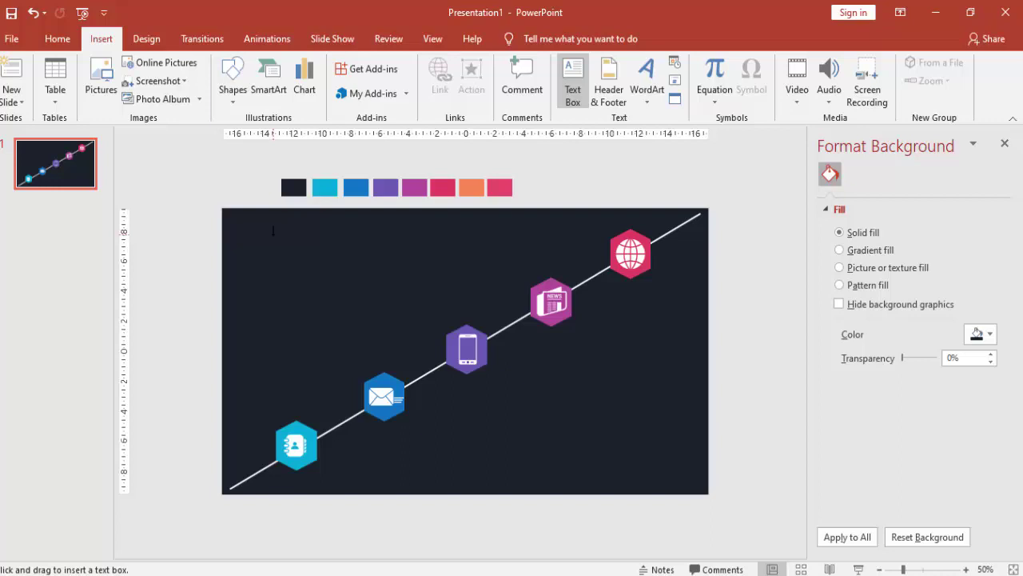
Place a title text box near the slide top, type the title, and set Gotham Bold
click(337, 237)
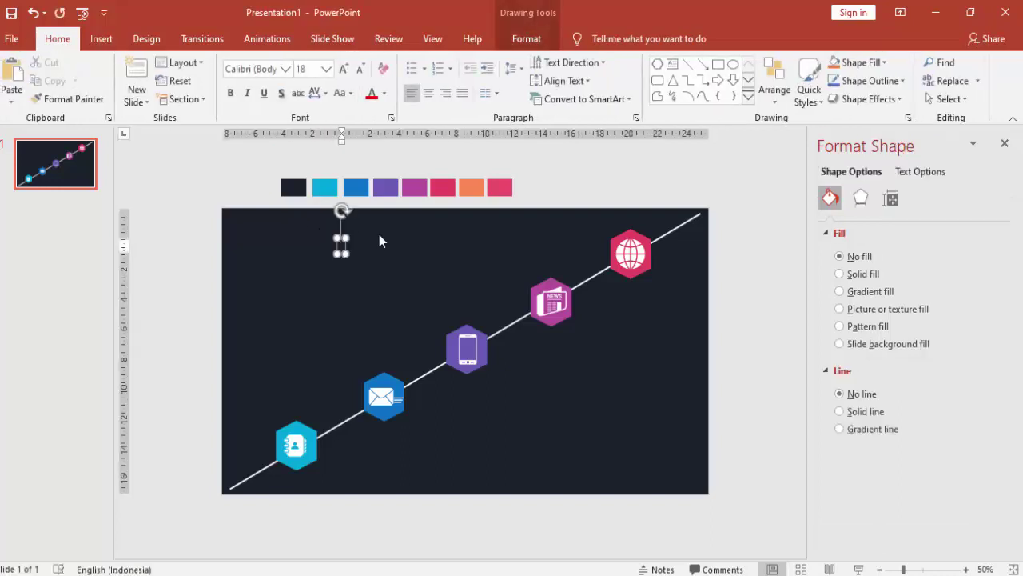
text(Lorem Ipsum)
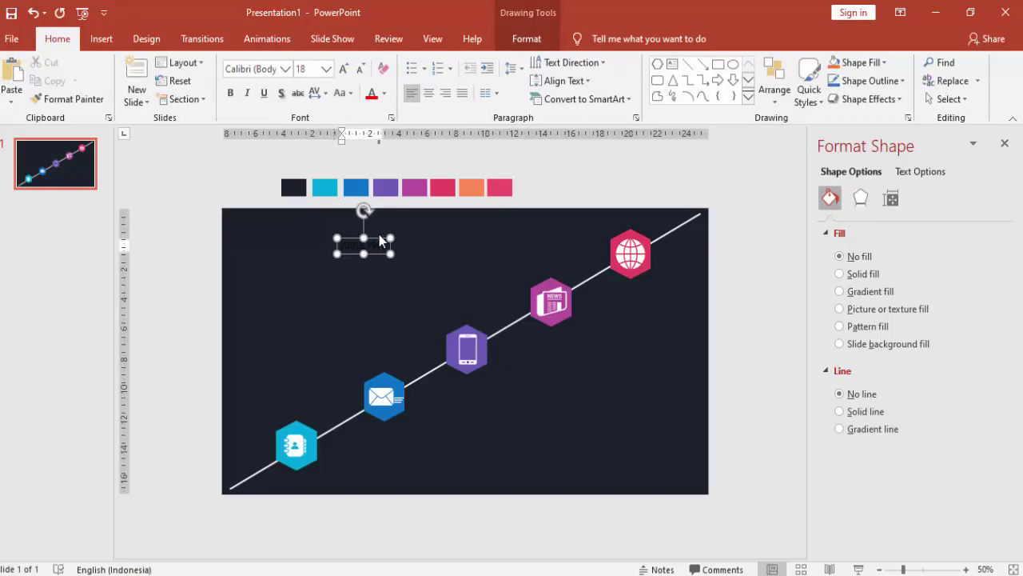
text(sum)
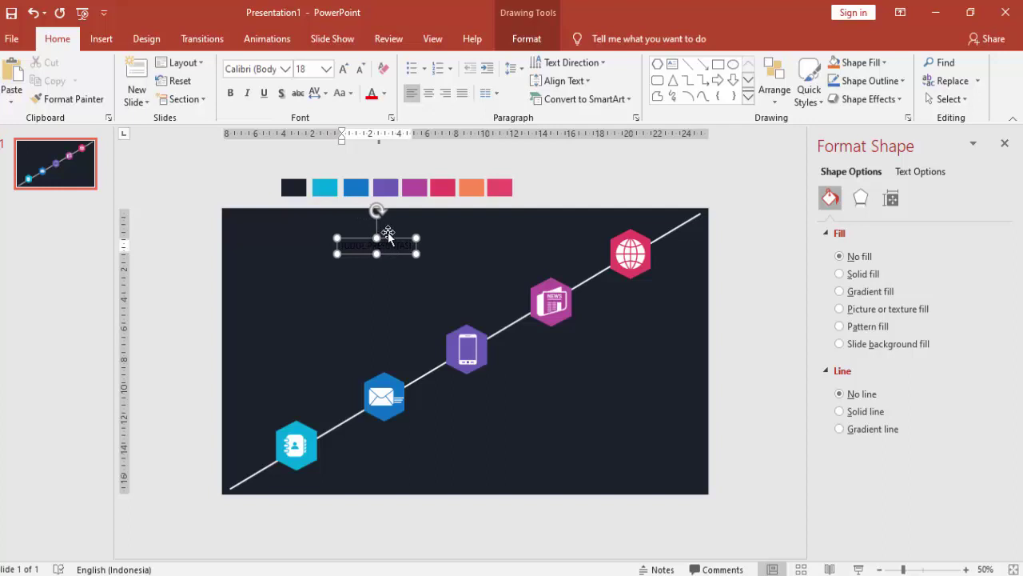
click(396, 241)
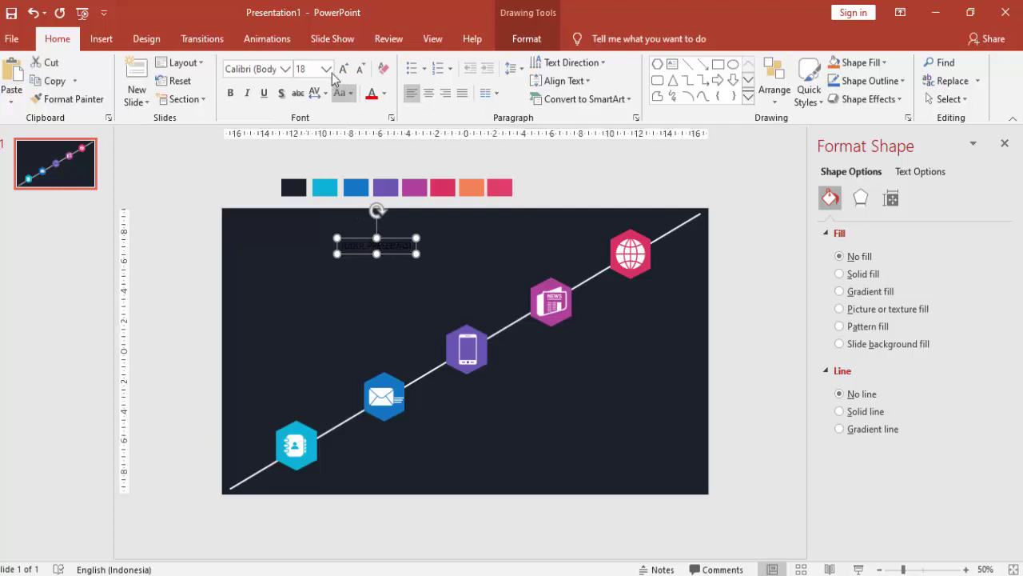
click(285, 69)
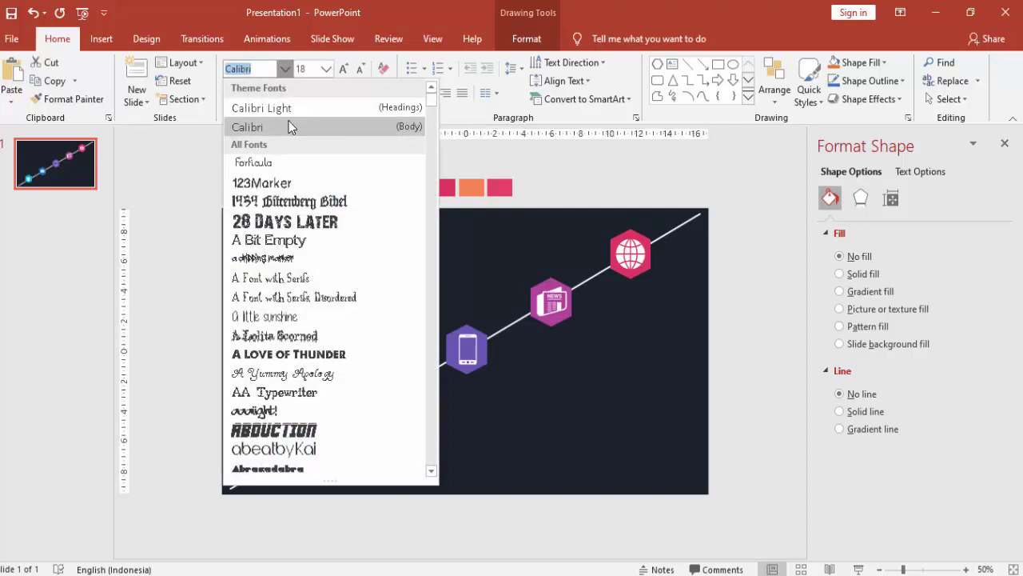
click(259, 70)
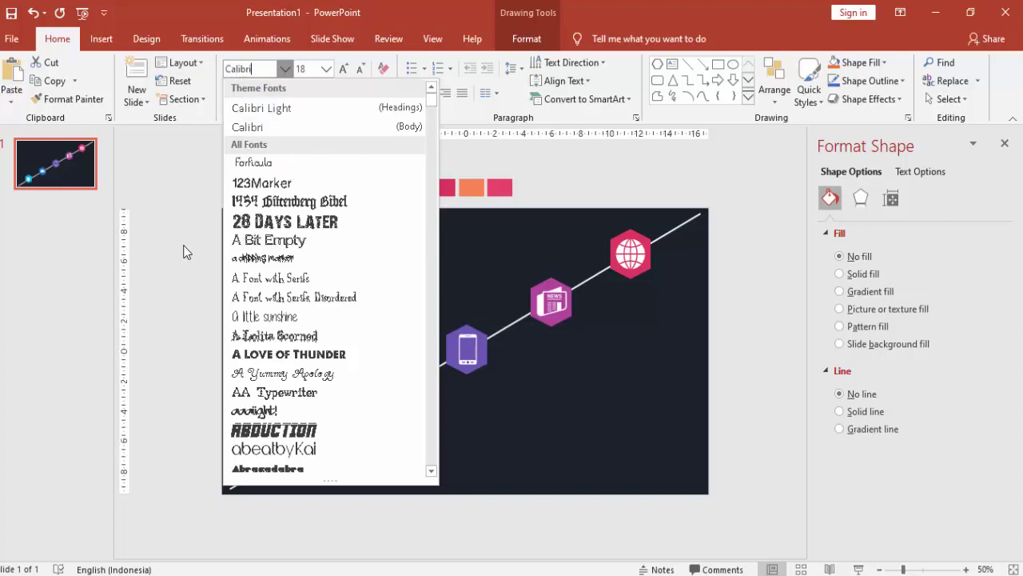
key(Escape)
text(Gotham Bold)
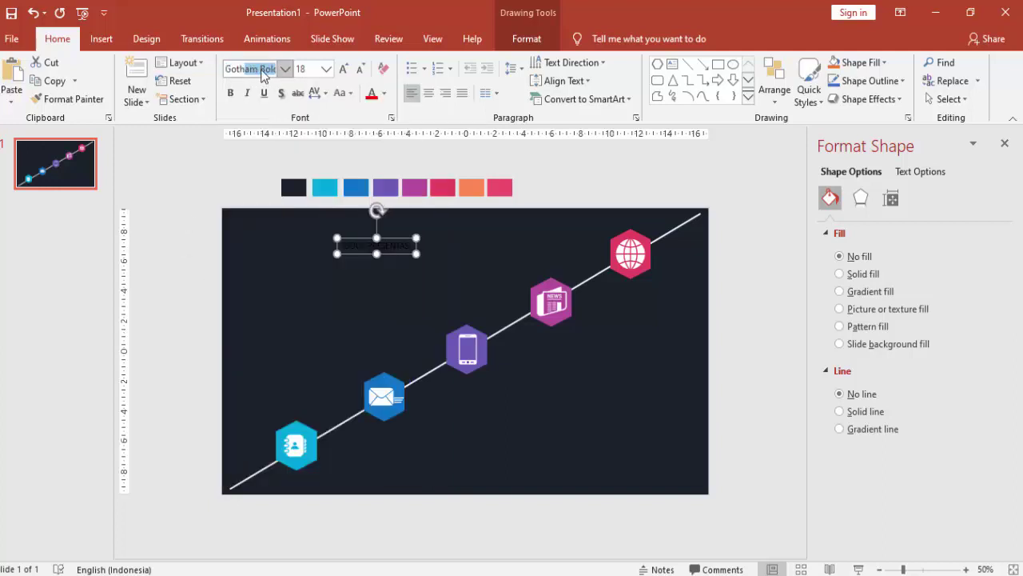
key(Return)
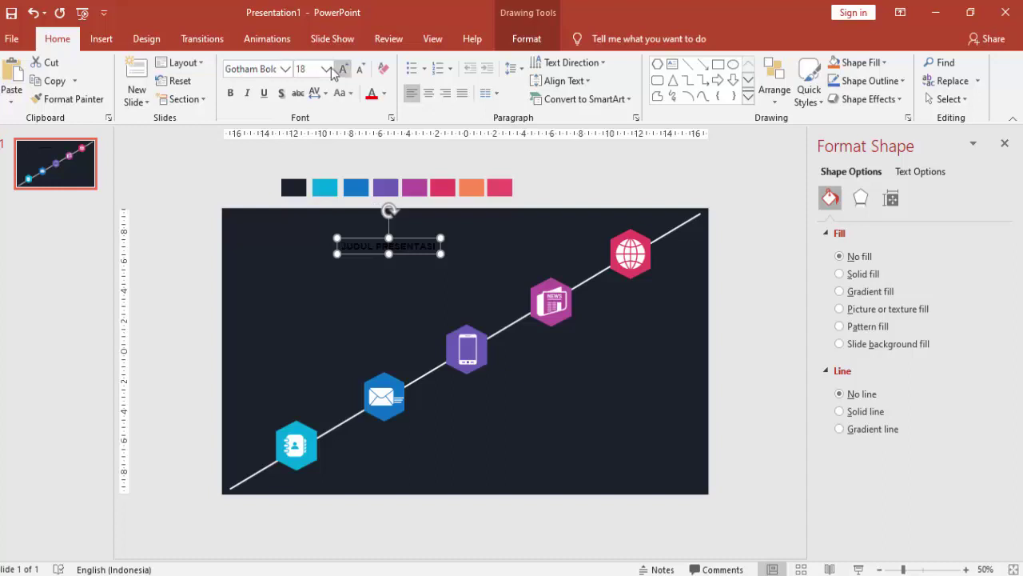
Make the title 28 pt and white, and move it to the top centre
click(326, 69)
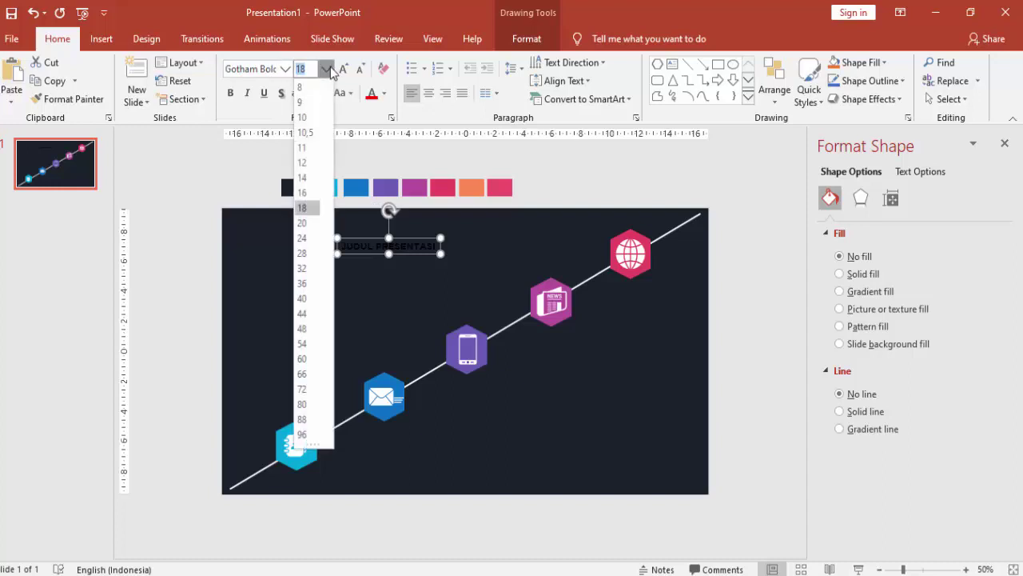
click(304, 253)
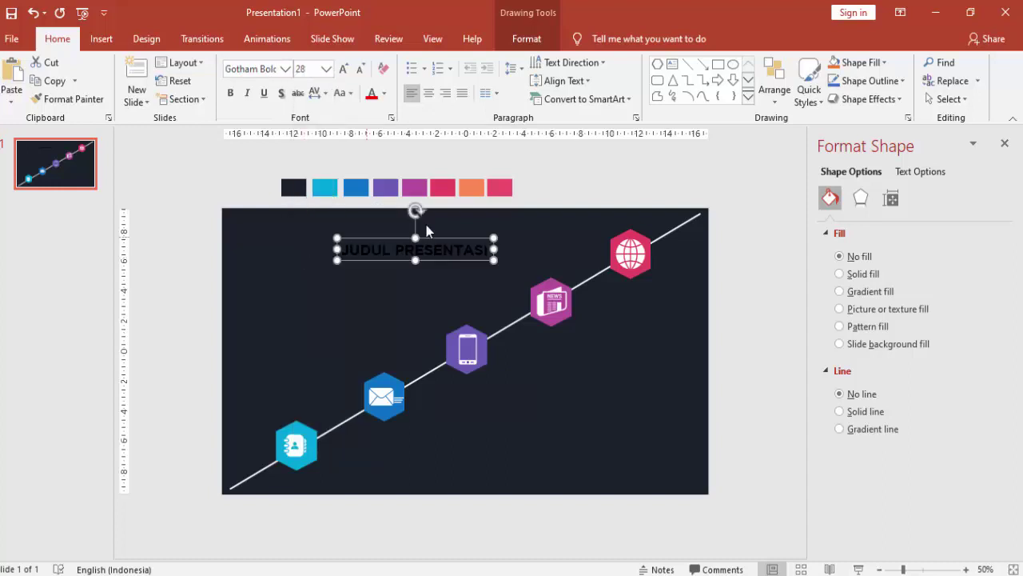
click(385, 96)
click(387, 152)
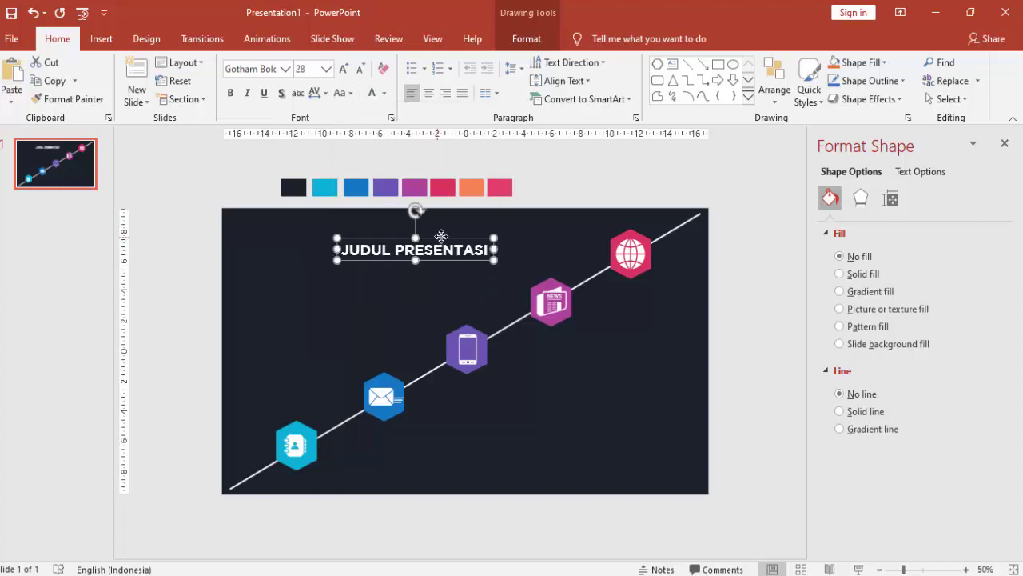
drag(441, 236, 479, 216)
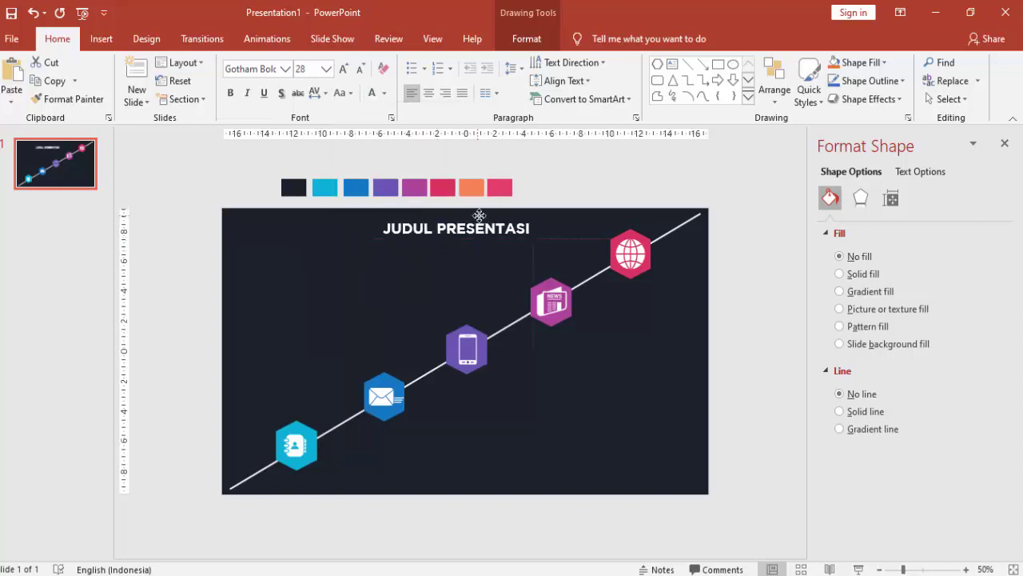
click(608, 187)
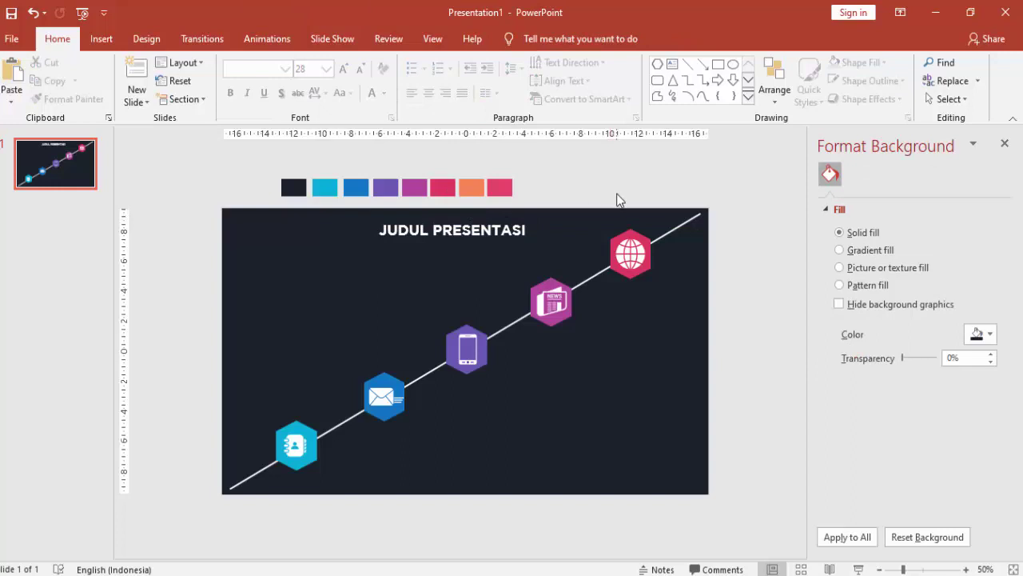
Add a text box on the slide's left side and type the Sub Judul label
click(513, 230)
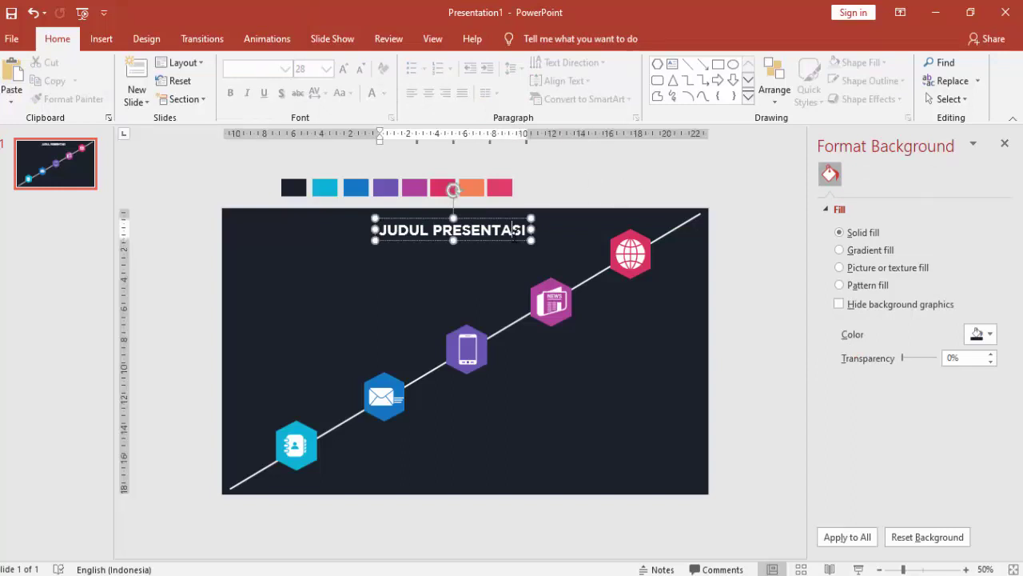
click(500, 242)
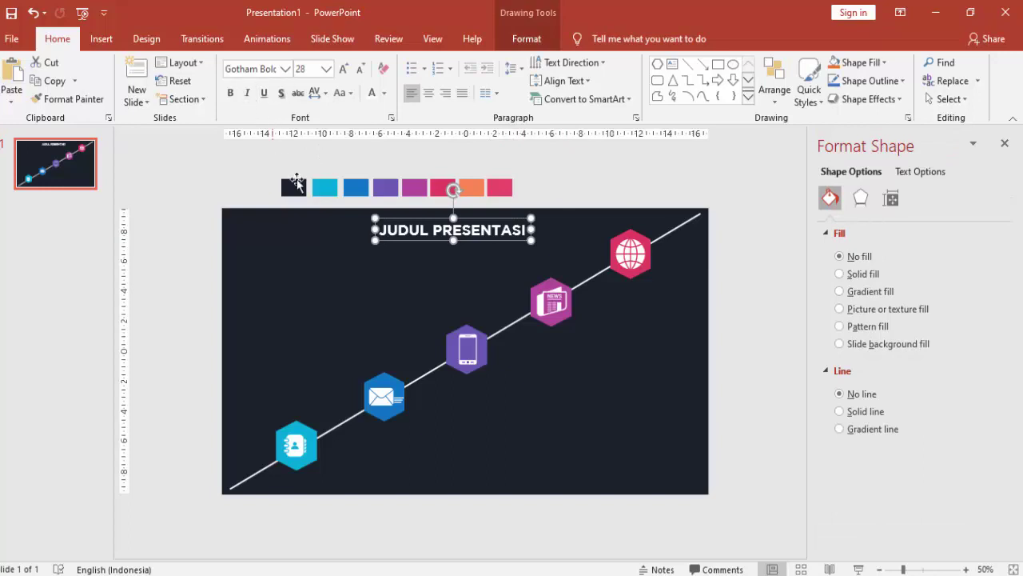
click(276, 184)
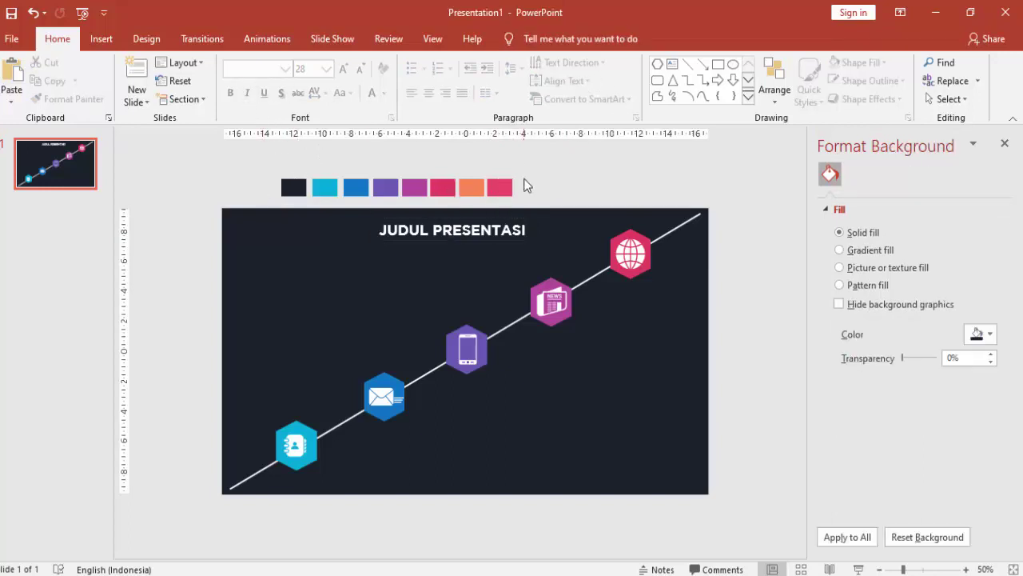
click(102, 40)
click(573, 80)
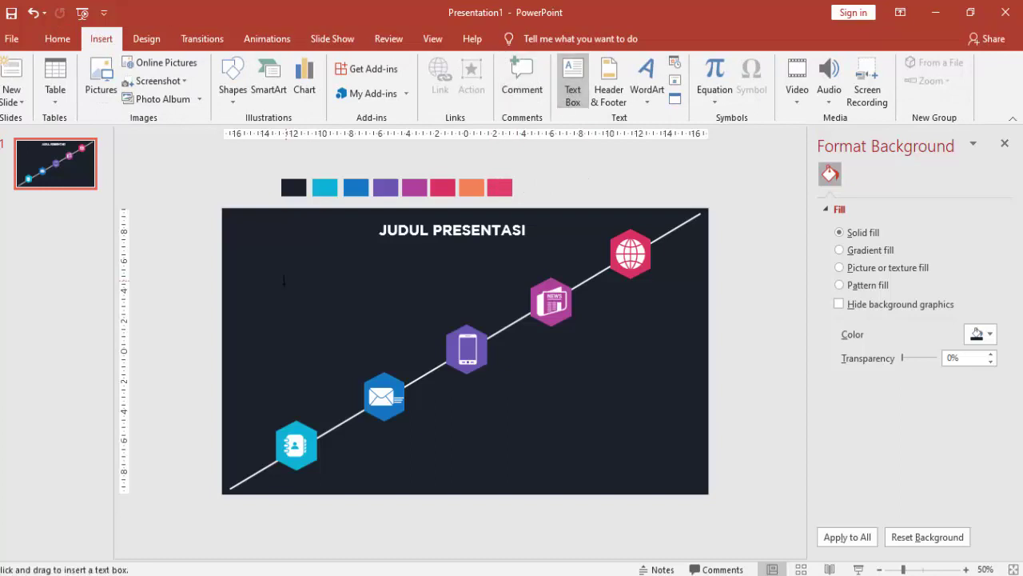
click(263, 314)
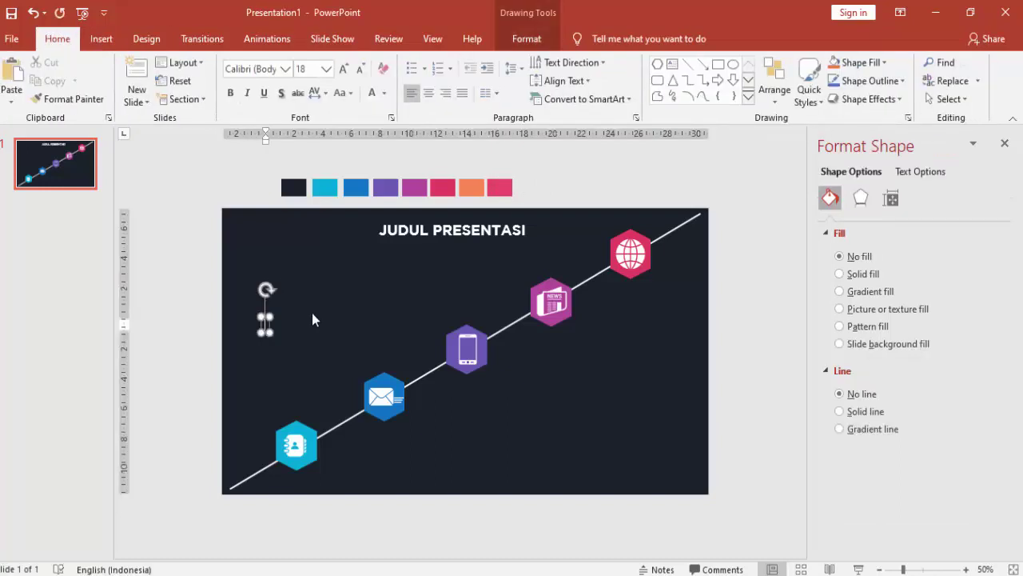
text(Subjudul)
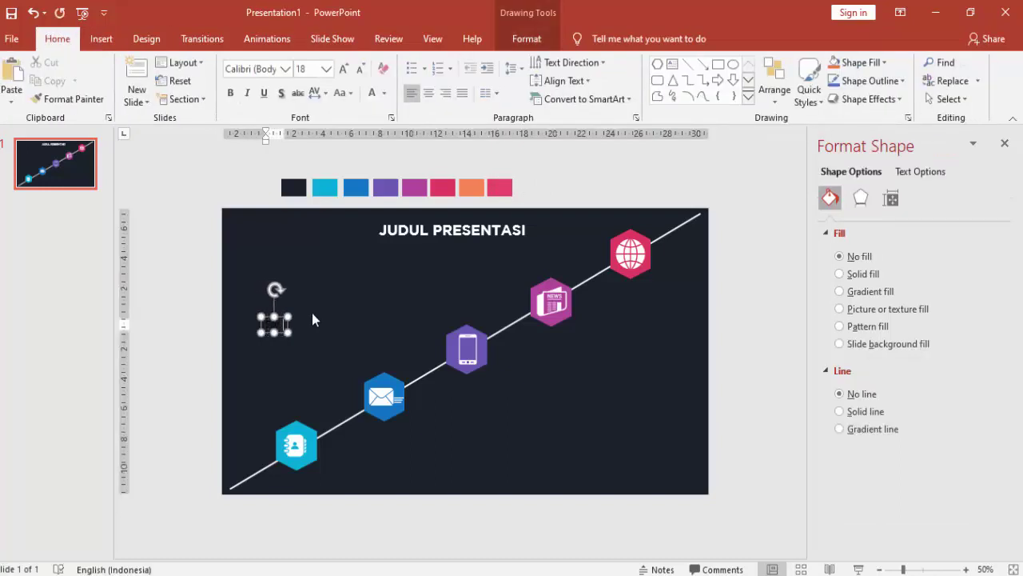
text(l)
Select the Sub Judul box and make its text white
click(294, 313)
click(288, 324)
click(305, 326)
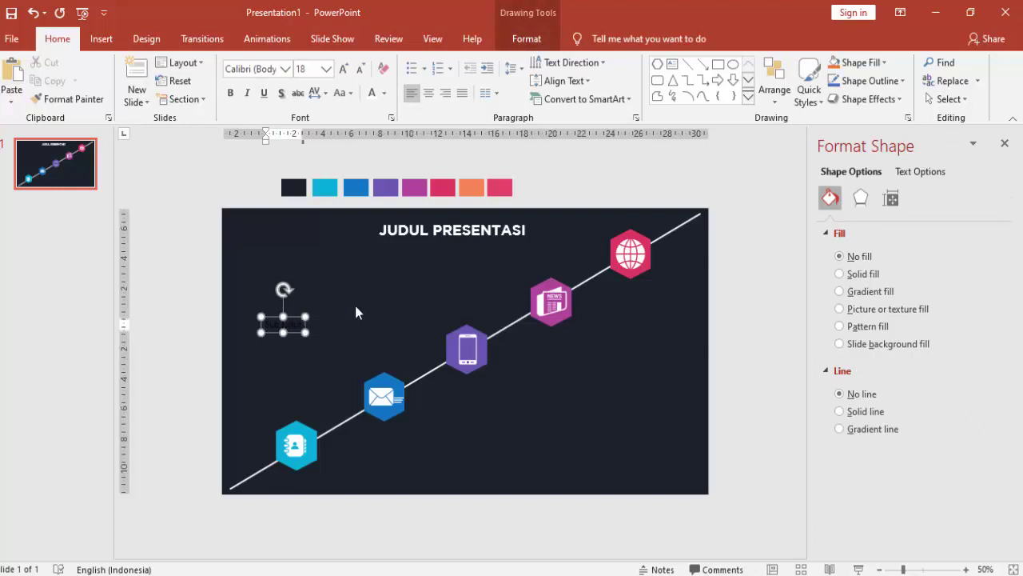
click(356, 312)
click(288, 324)
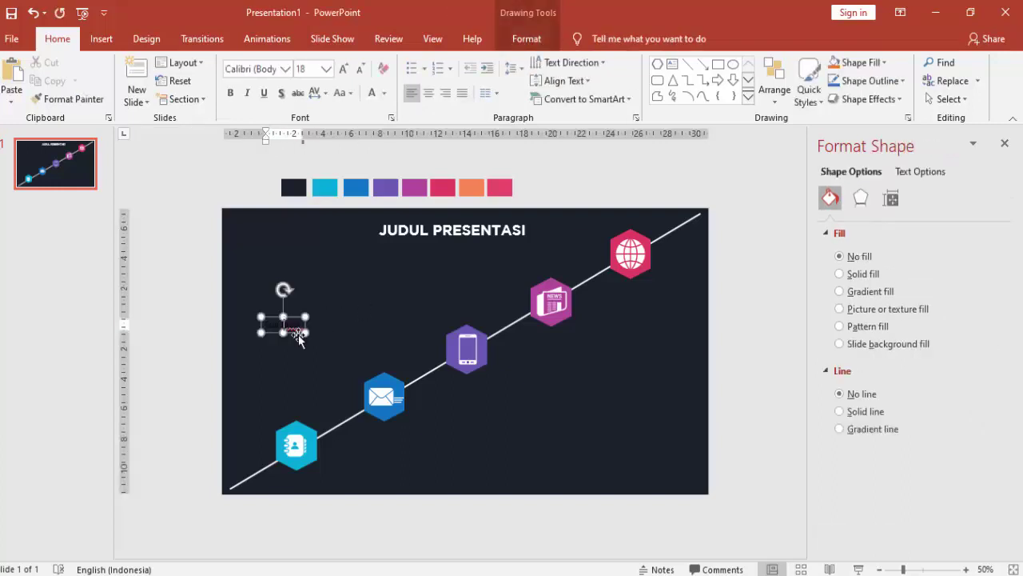
click(371, 93)
Change the Sub Judul font to Gotham Bold, correcting a misspelled font name
click(256, 69)
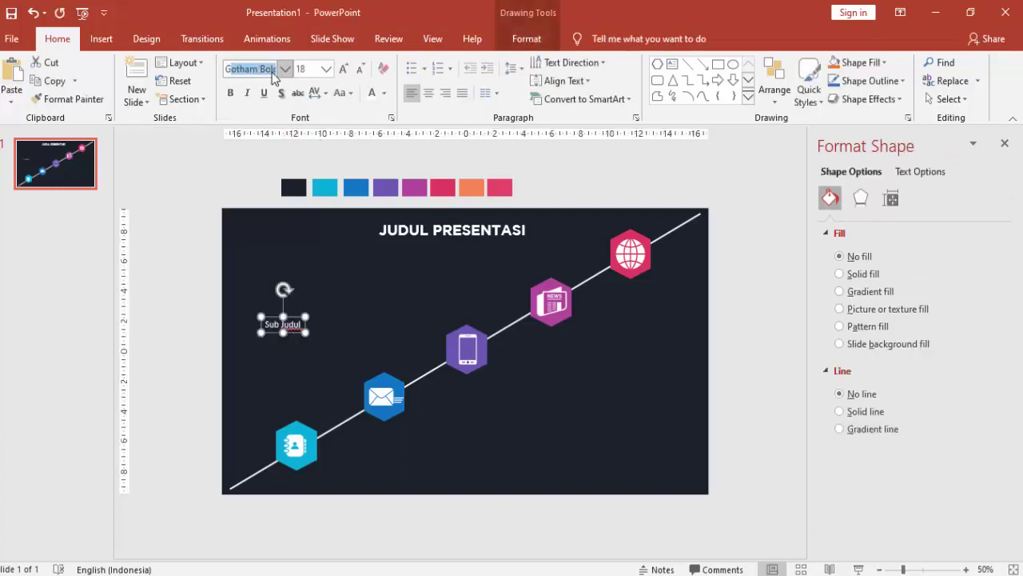
text(hm)
key(Return)
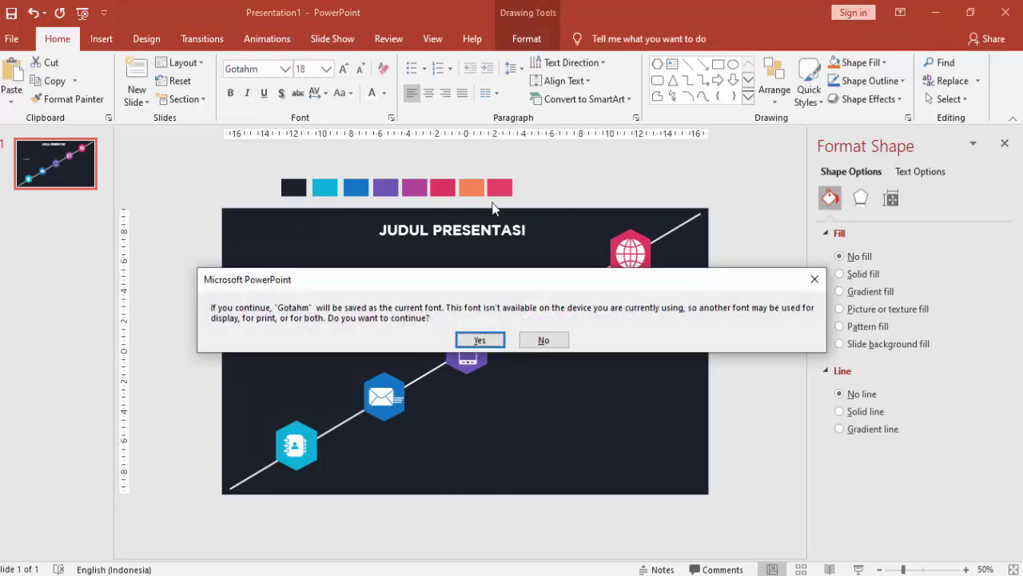
click(546, 346)
click(244, 70)
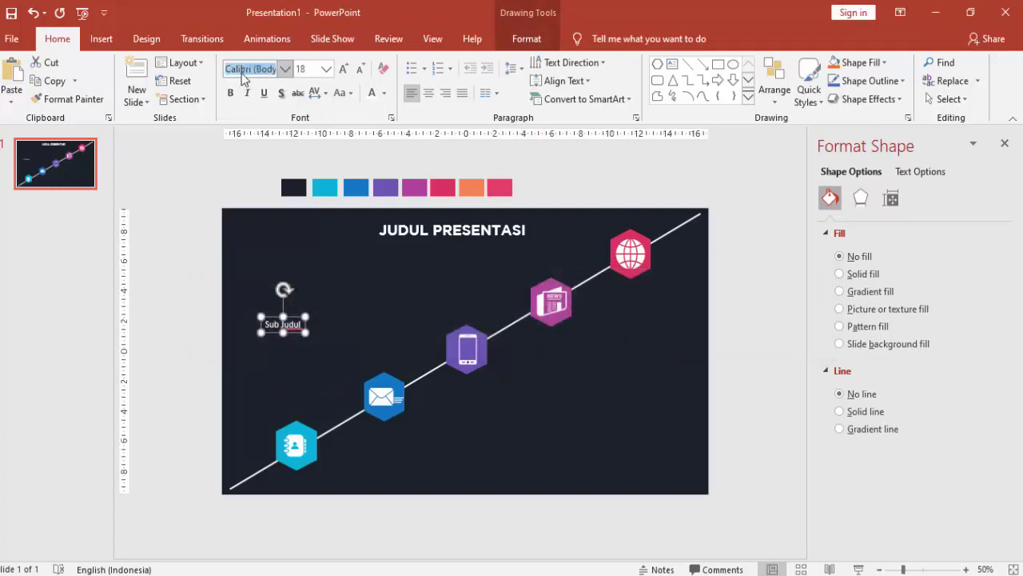
text(Gotham Bolc)
key(Return)
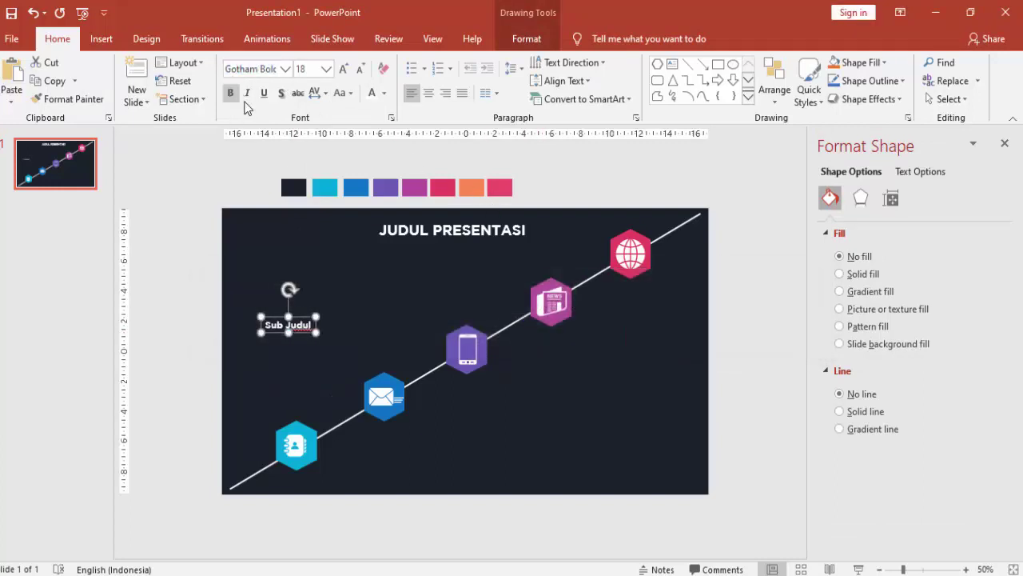
click(317, 304)
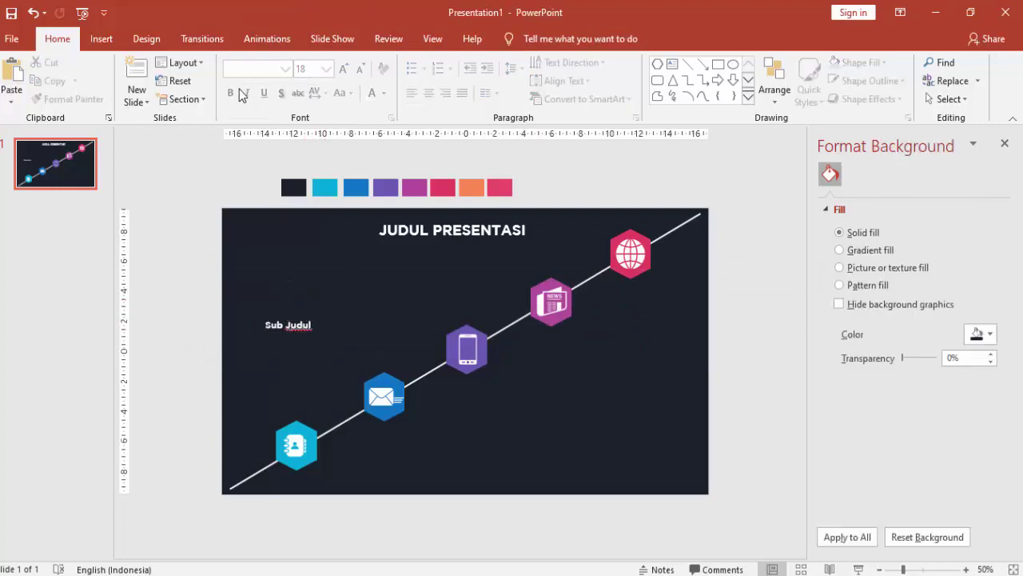
click(101, 38)
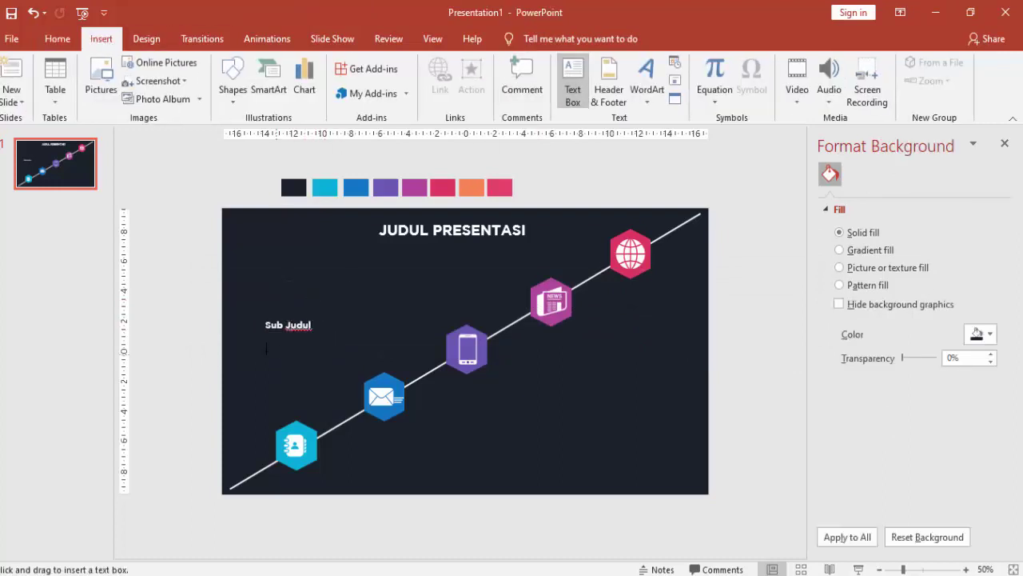
Draw a body text box below Sub Judul, generate sample text, and keep one paragraph
drag(257, 347, 338, 403)
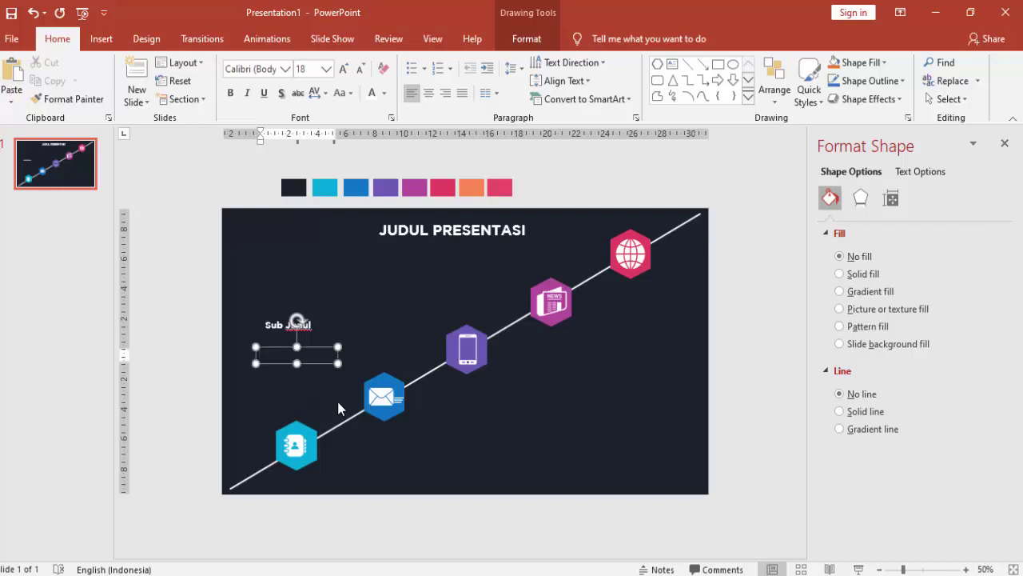
text(teks)
key(Return)
drag(314, 216, 344, 534)
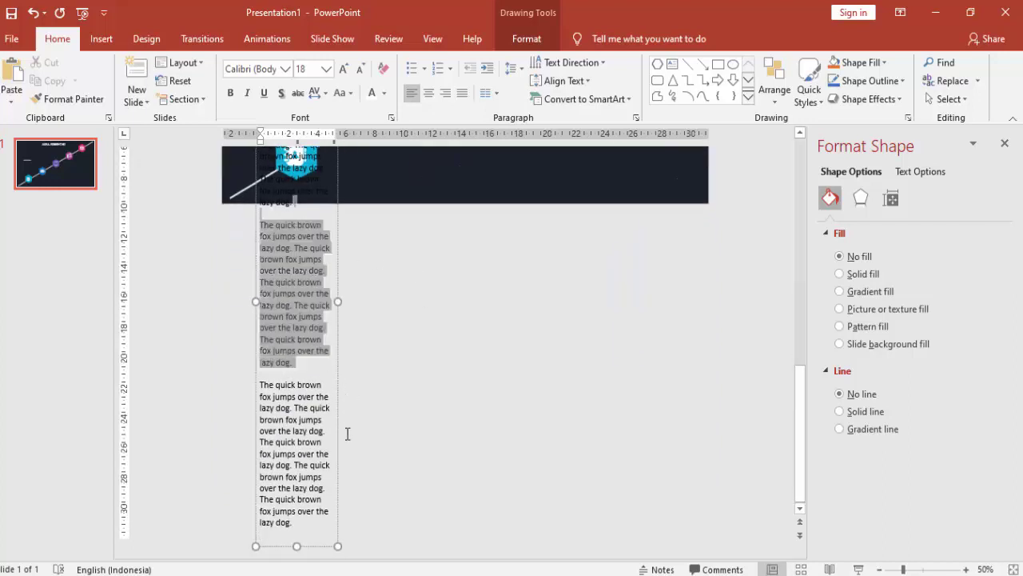
key(Delete)
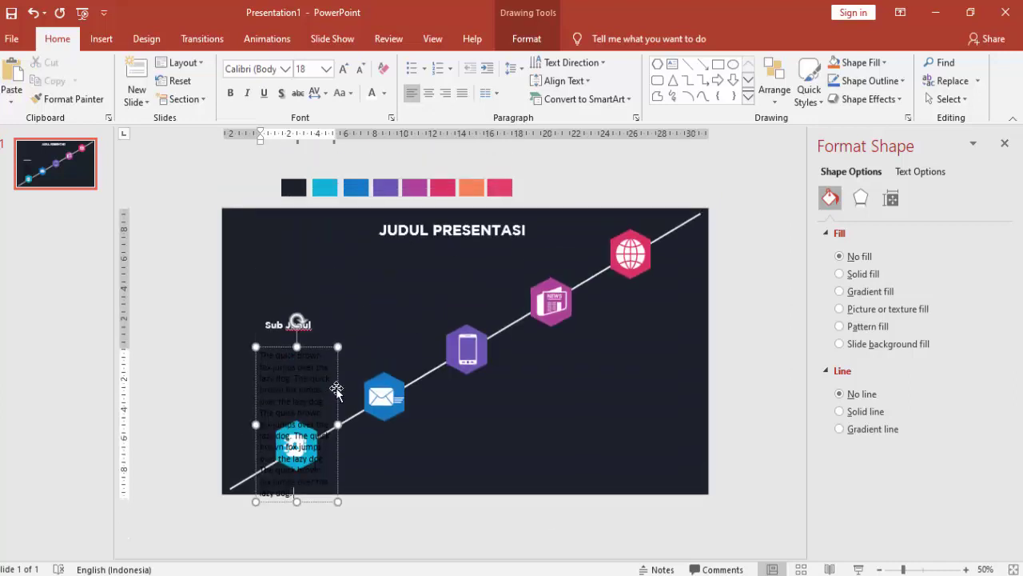
Widen the body text box and set its text to 12 pt
drag(336, 388, 341, 357)
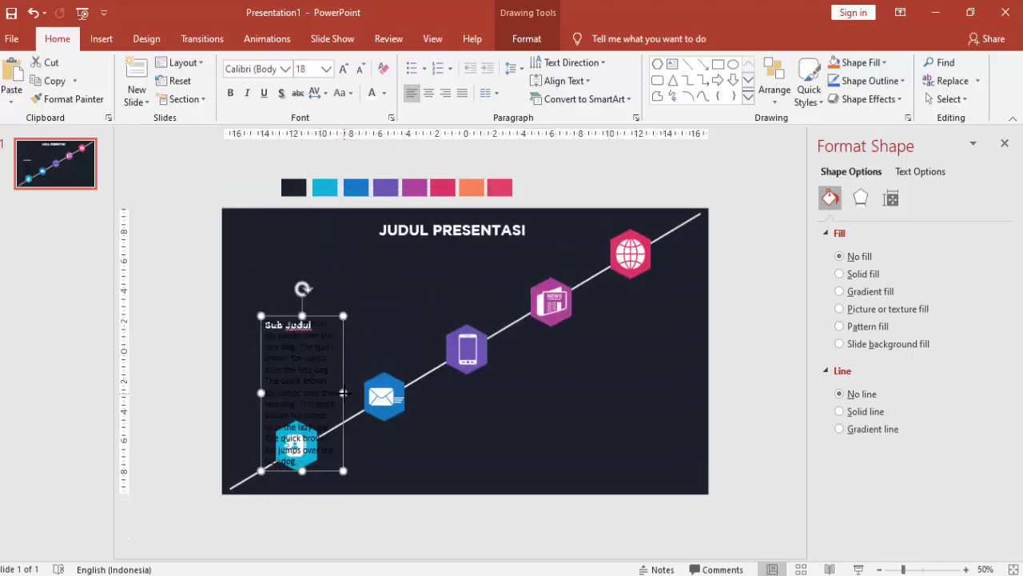
drag(343, 393, 352, 386)
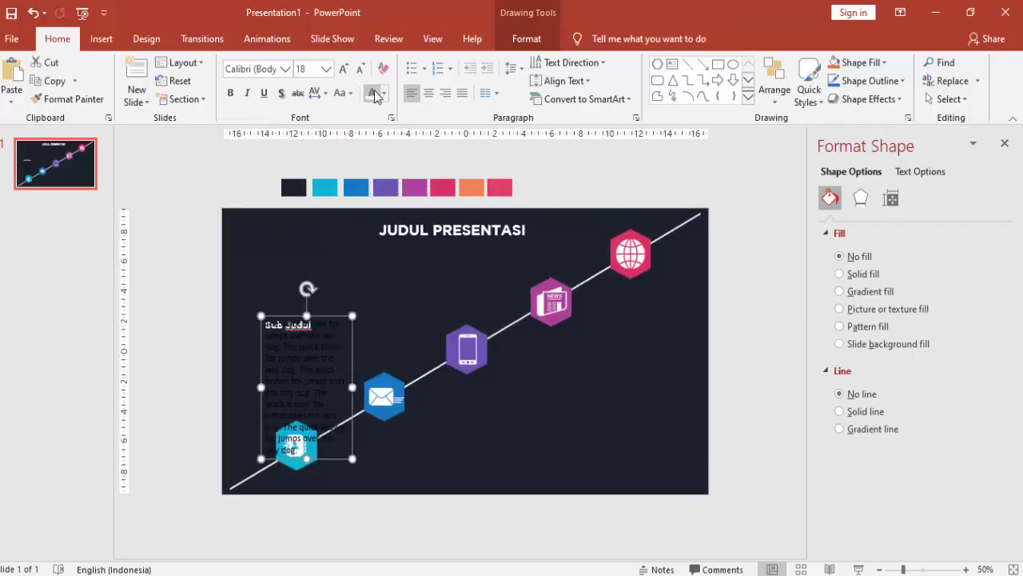
click(326, 69)
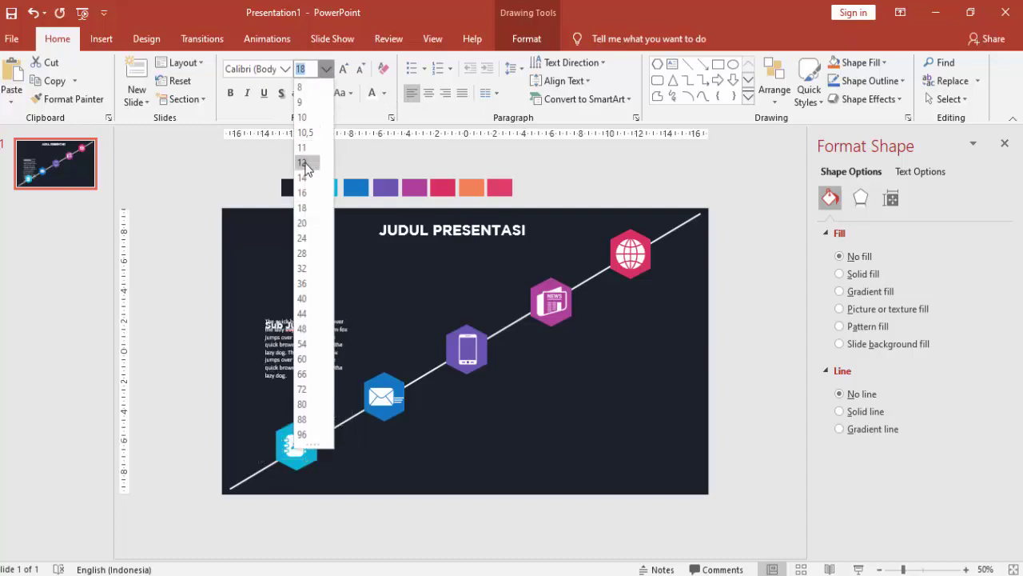
click(306, 163)
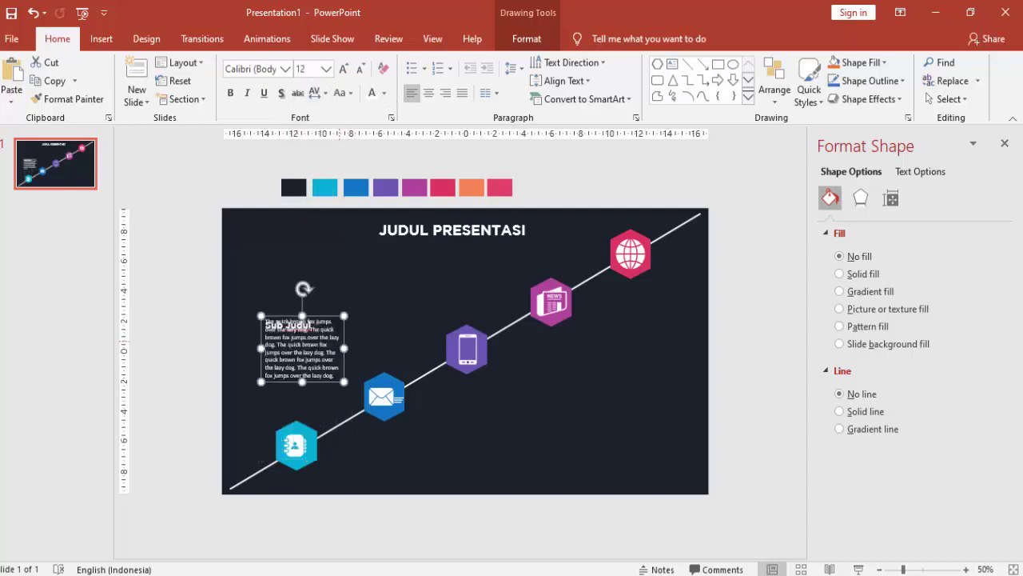
Stack the body text under the Sub Judul heading, left-aligned with it
drag(328, 315, 323, 338)
click(276, 320)
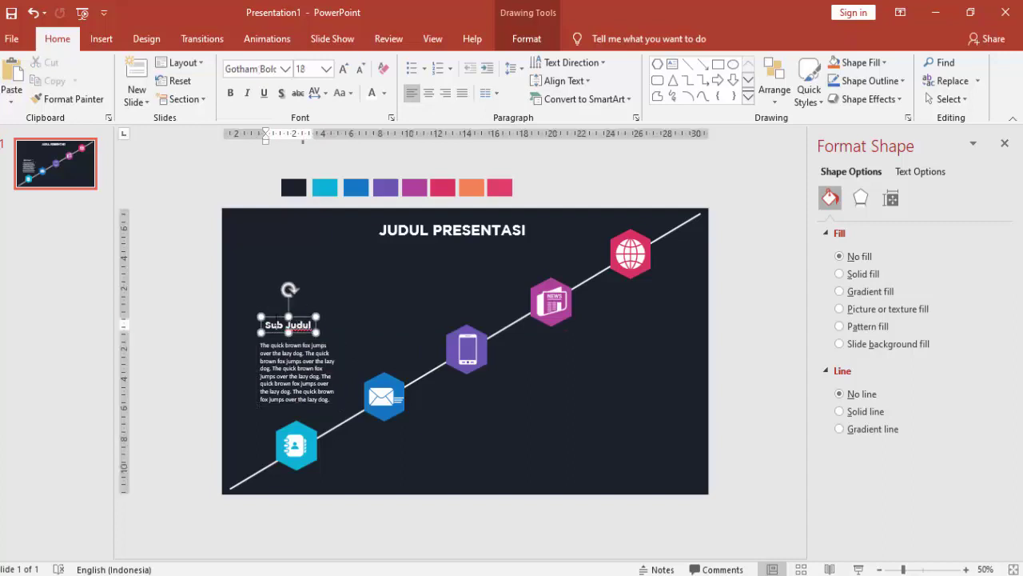
drag(274, 308, 270, 293)
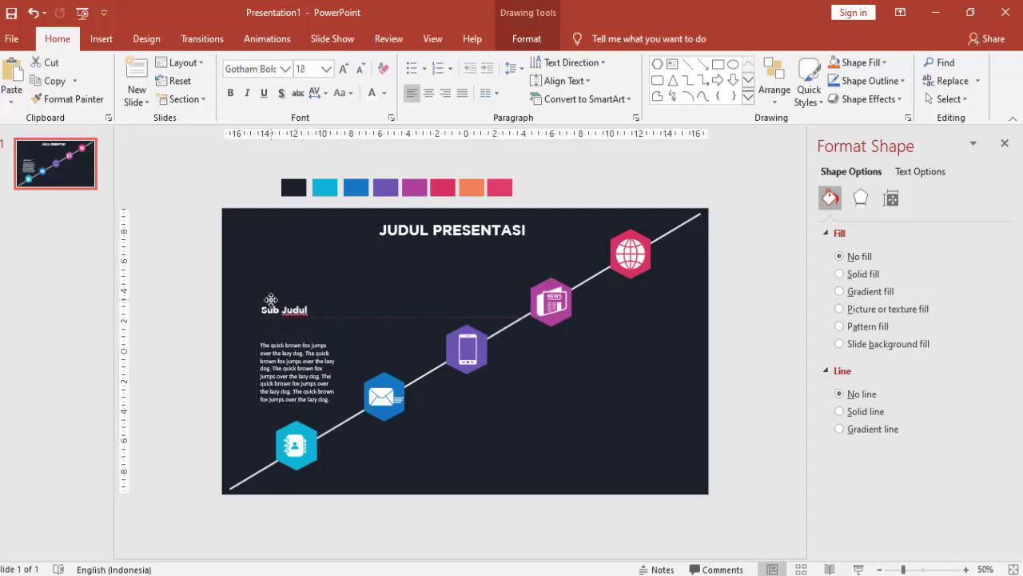
click(311, 384)
drag(314, 342, 314, 327)
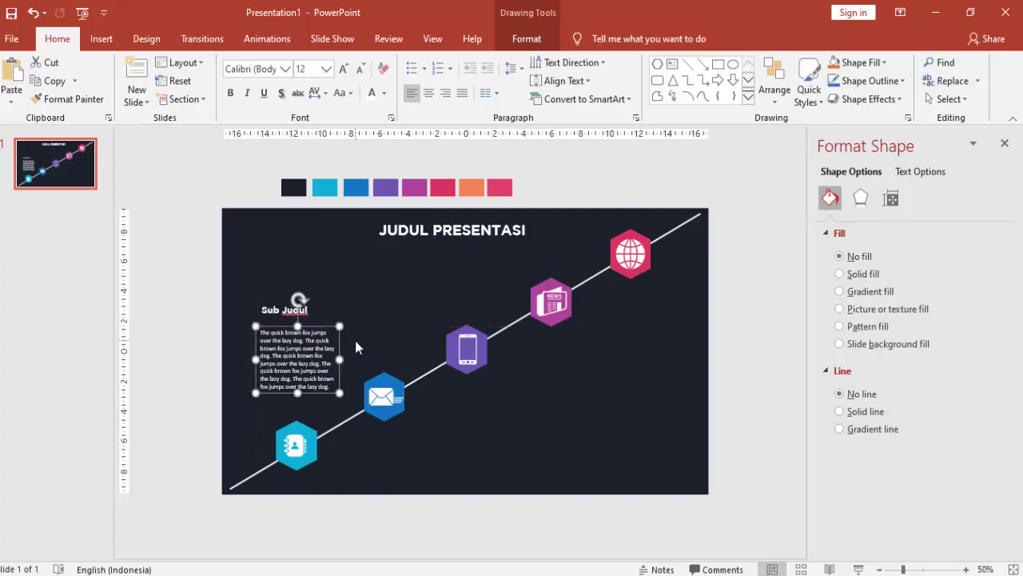
mouse_move(314, 327)
mouse_down()
mouse_move(294, 327)
mouse_move(275, 300)
mouse_up()
click(296, 313)
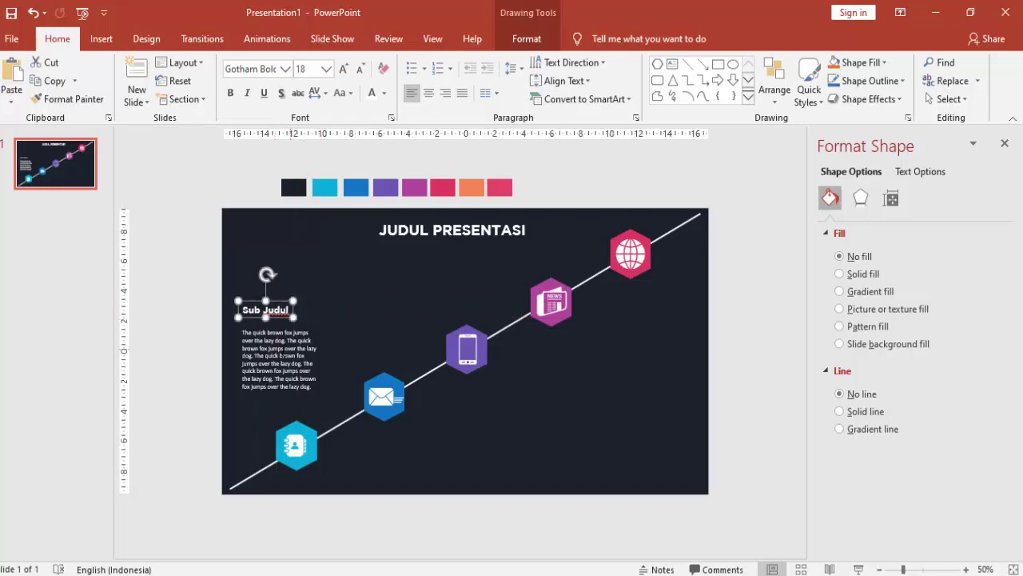
Duplicate the heading and body text with Ctrl+D and place copies beside the other hexagons
shift+click(284, 358)
key(ctrl+d)
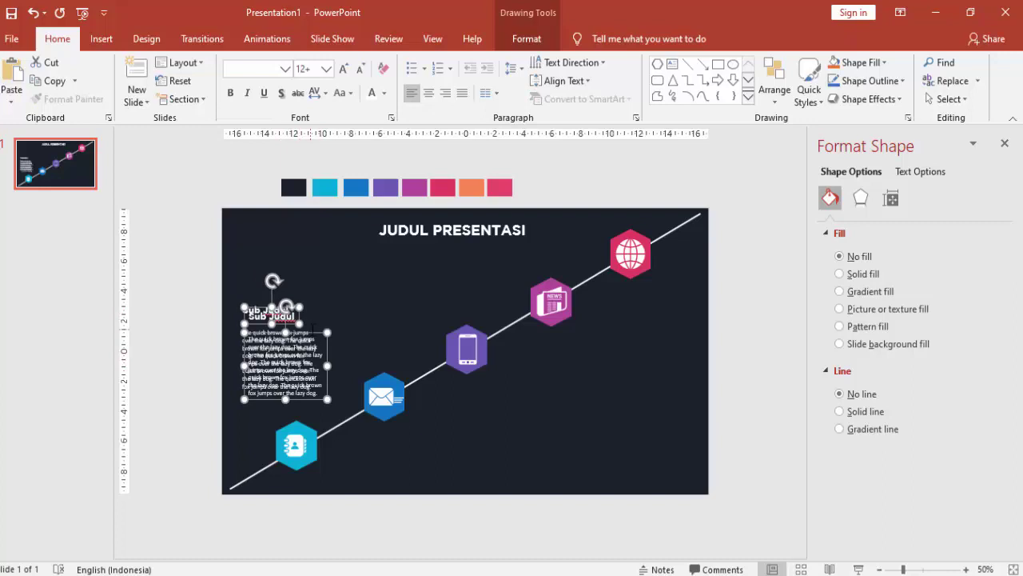
mouse_move(315, 330)
mouse_down()
mouse_move(400, 292)
mouse_move(485, 229)
mouse_move(504, 411)
mouse_up()
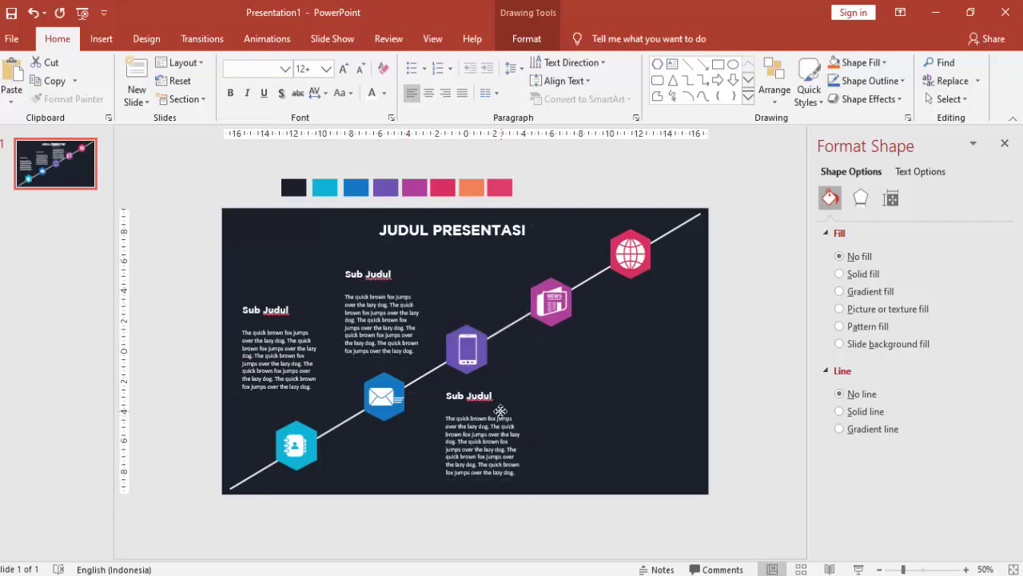
mouse_move(504, 411)
mouse_down()
mouse_move(585, 315)
mouse_move(664, 269)
mouse_up()
scroll(585, 315, up, 1)
click(731, 289)
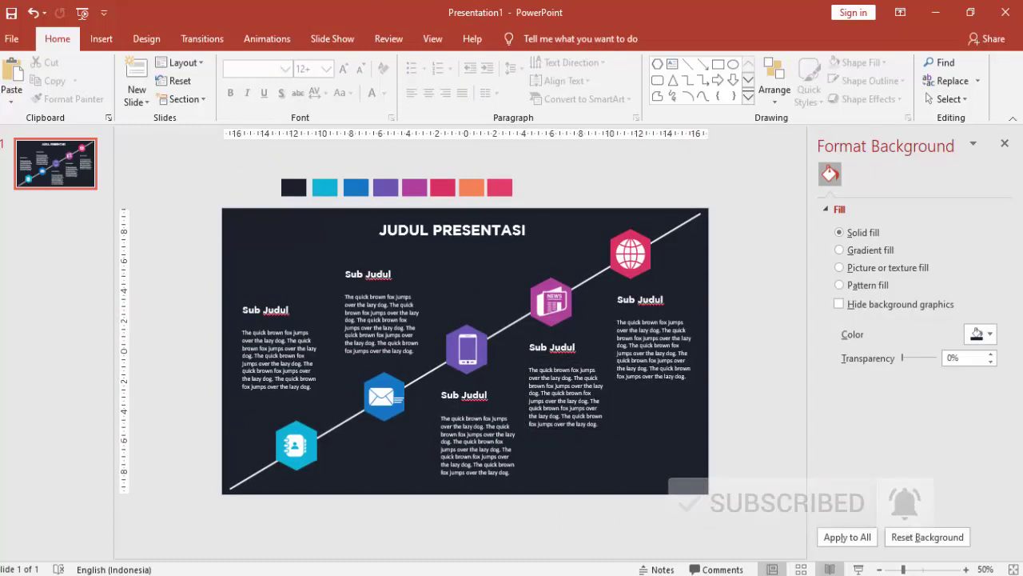
click(858, 569)
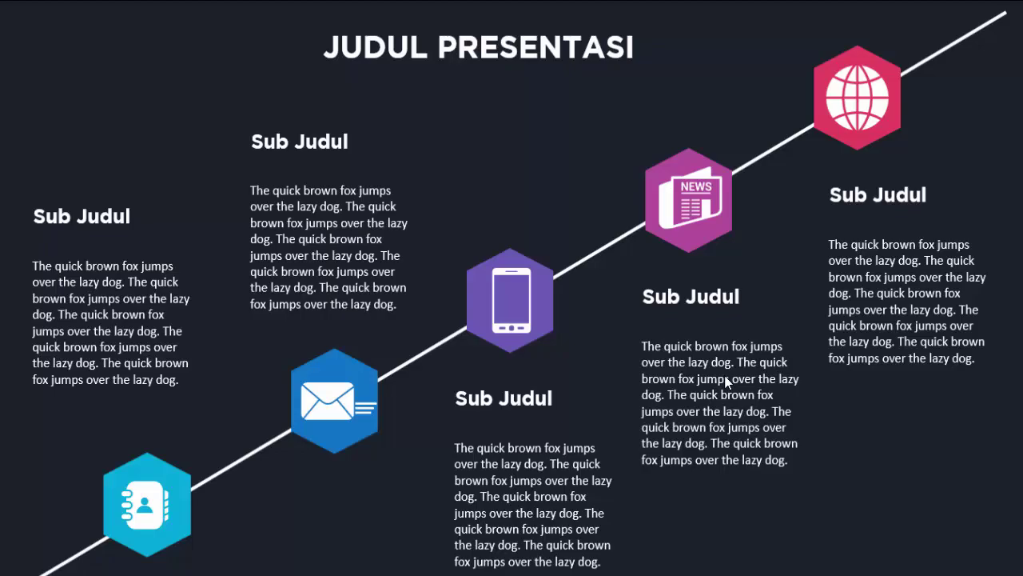
key(Escape)
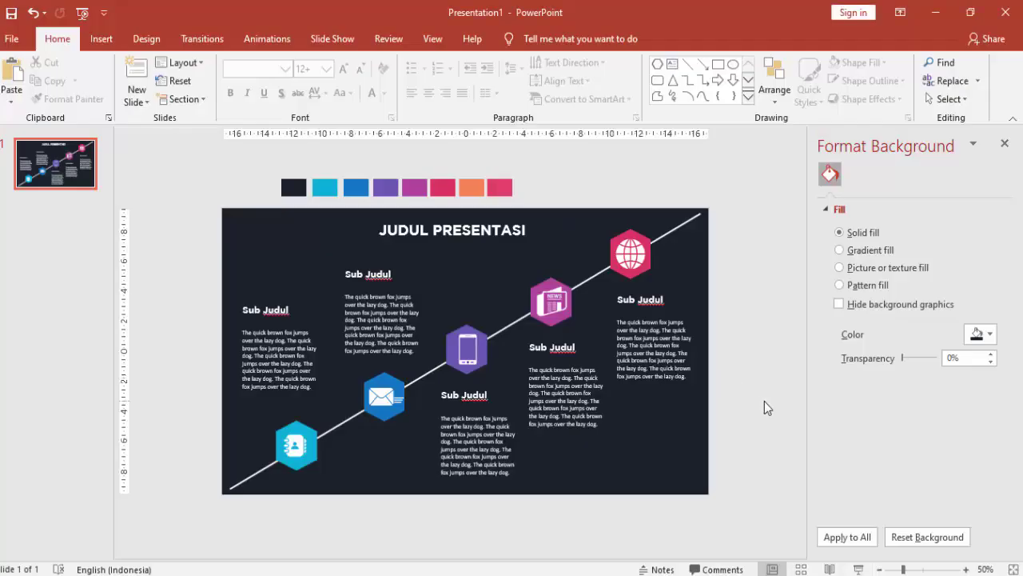
Nudge the JUDUL PRESENTASI title slightly right and close the Format Shape panel
click(502, 238)
drag(509, 239, 513, 235)
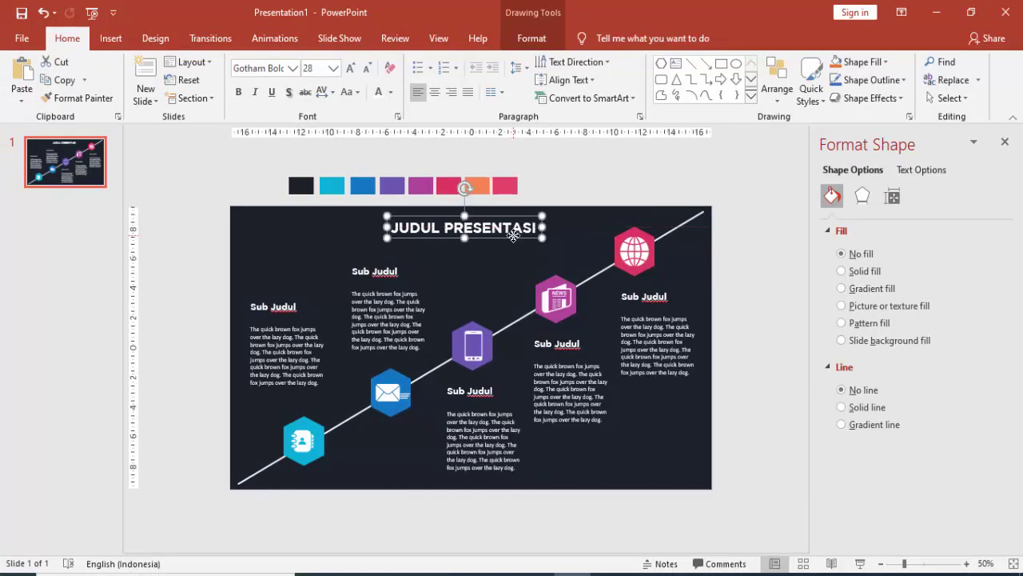
drag(512, 235, 520, 232)
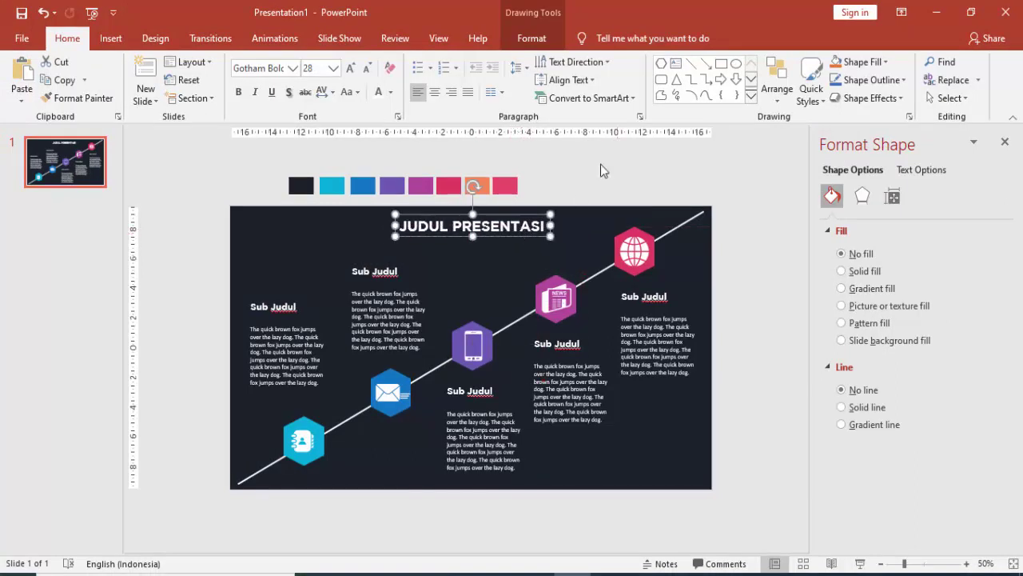
click(1005, 142)
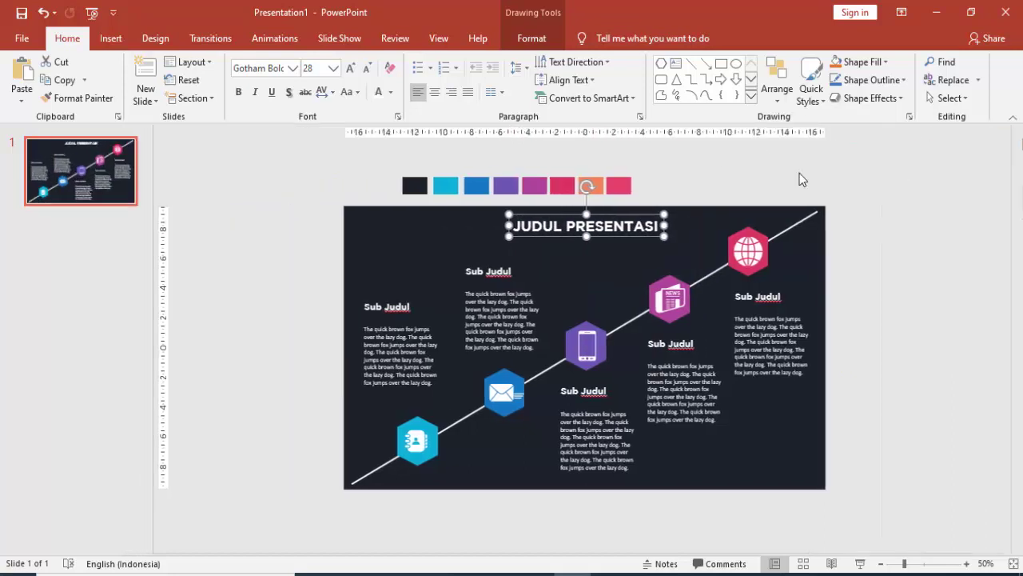
Give the title a Fly In entrance from the top, with the Animation Pane shown
click(270, 40)
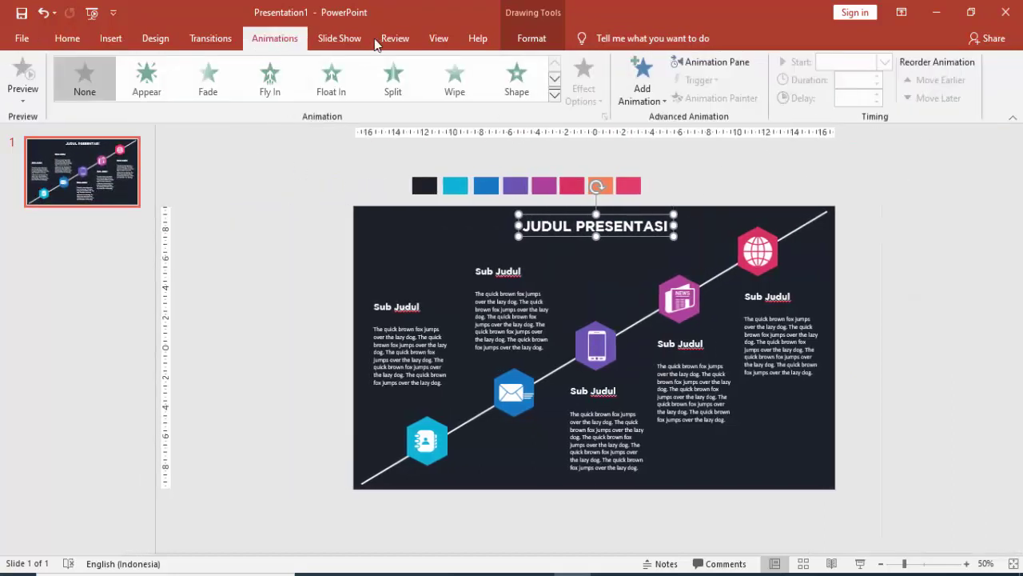
click(695, 64)
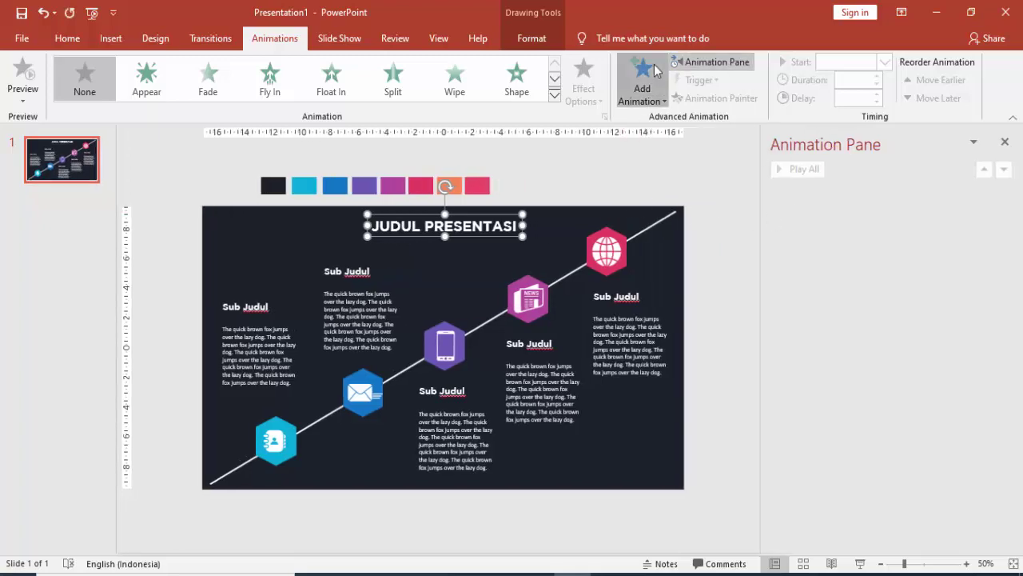
click(640, 84)
click(772, 145)
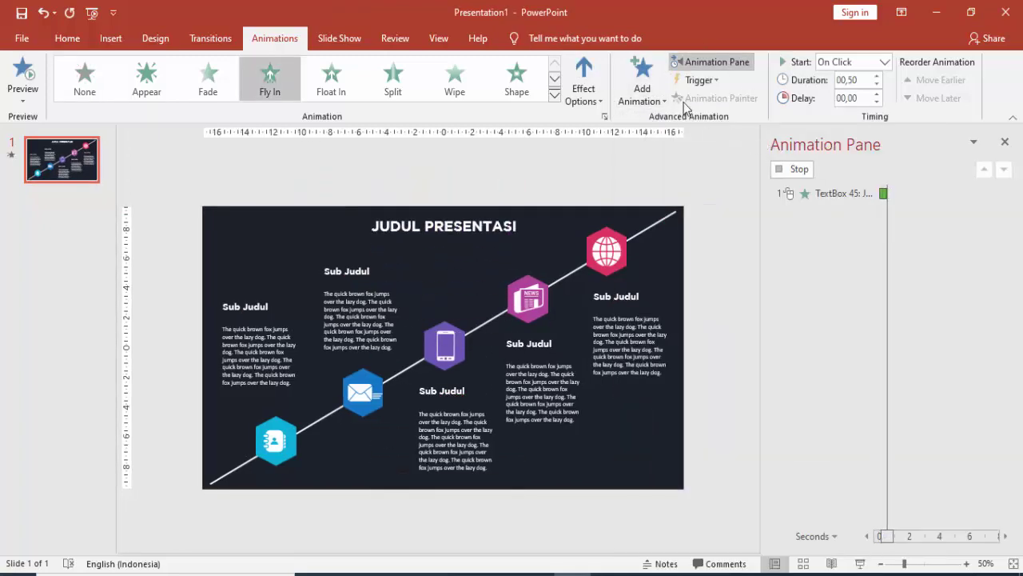
click(594, 72)
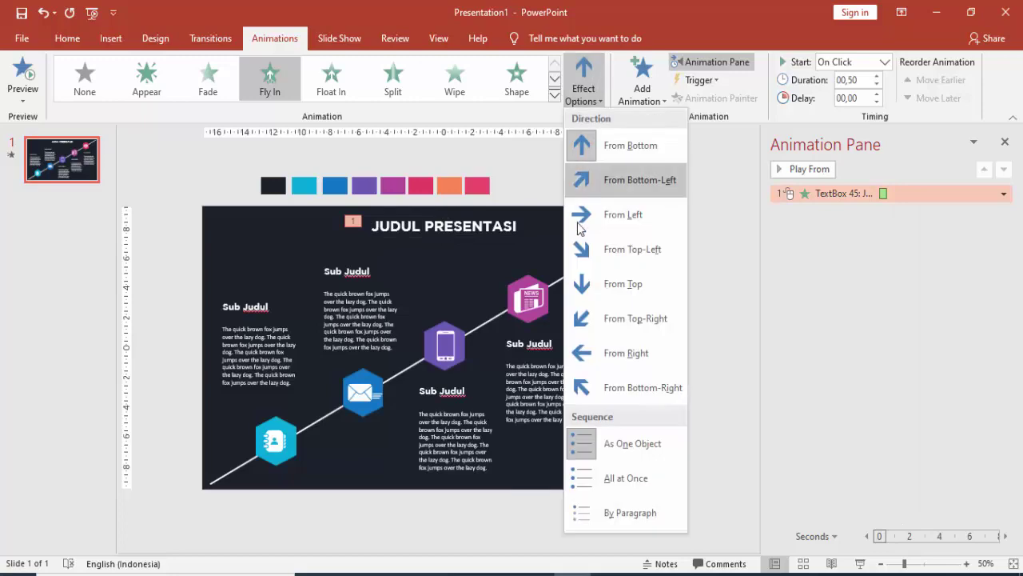
click(591, 291)
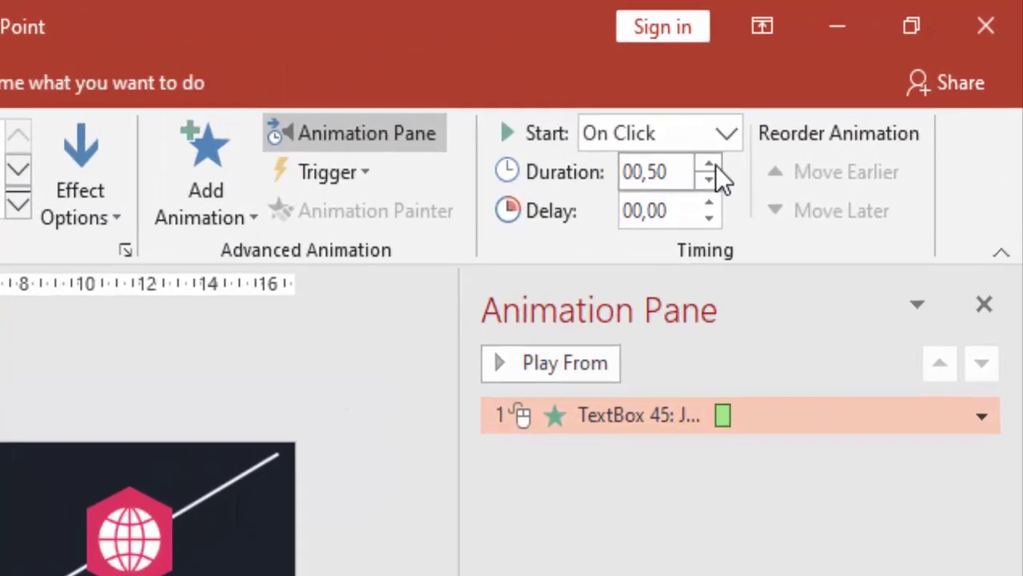
Keep the duration at 0.50 seconds and open the full Fly In effect settings
click(876, 76)
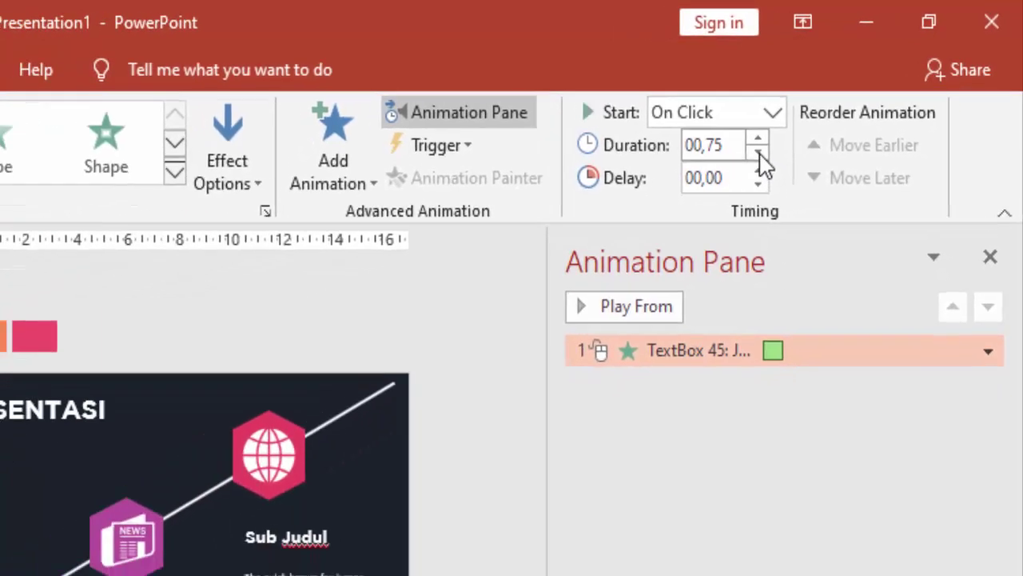
click(810, 123)
click(994, 281)
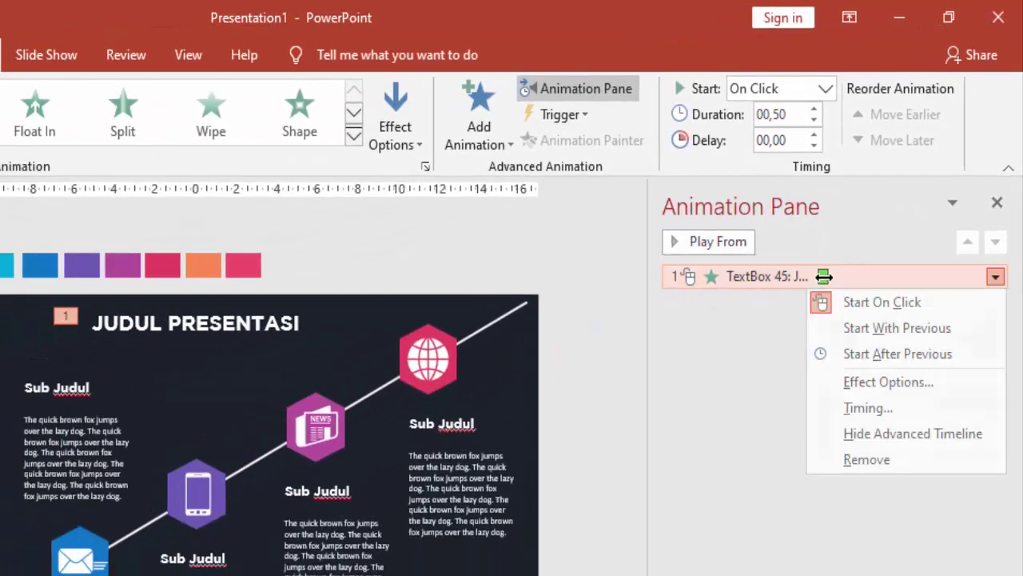
click(850, 379)
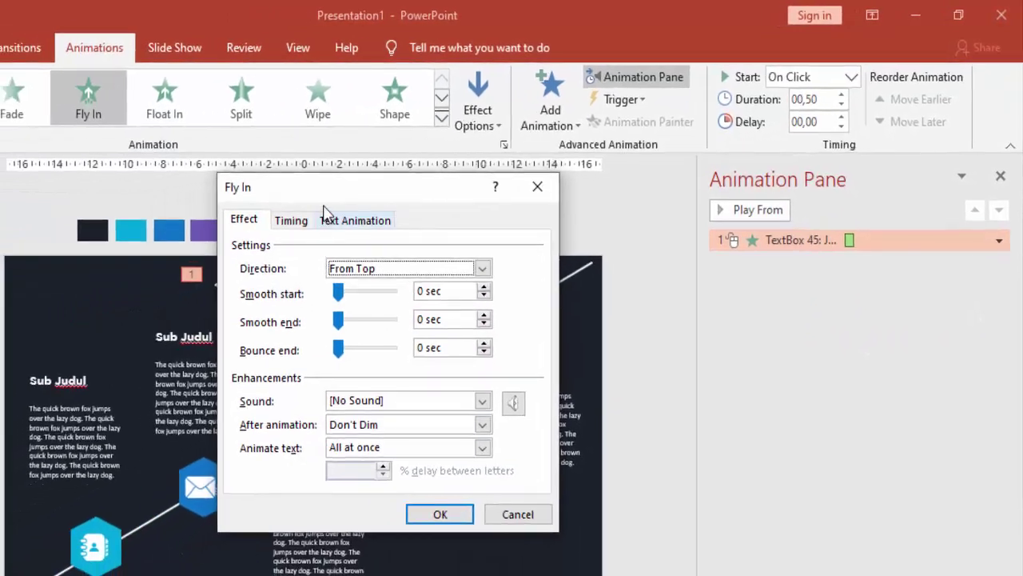
Set the title's Fly In to animate text by word with a 0.27 sec smooth end
drag(340, 195, 500, 216)
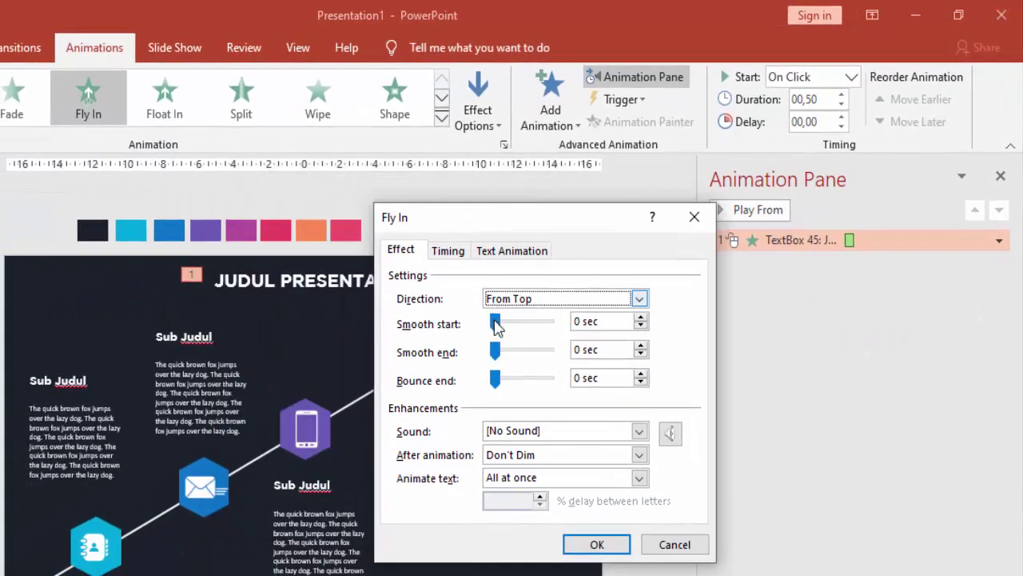
click(549, 477)
click(548, 511)
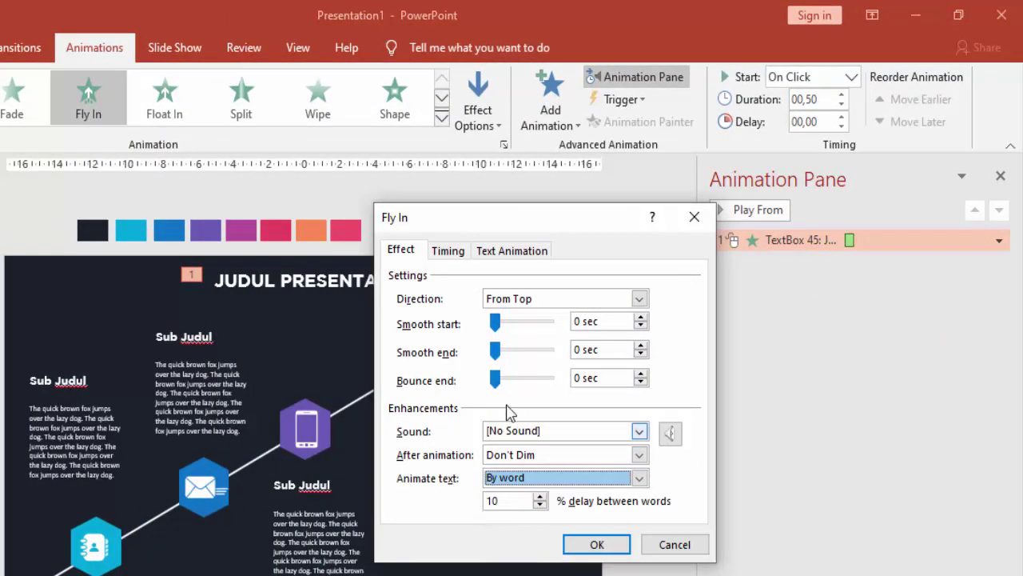
drag(495, 349, 525, 359)
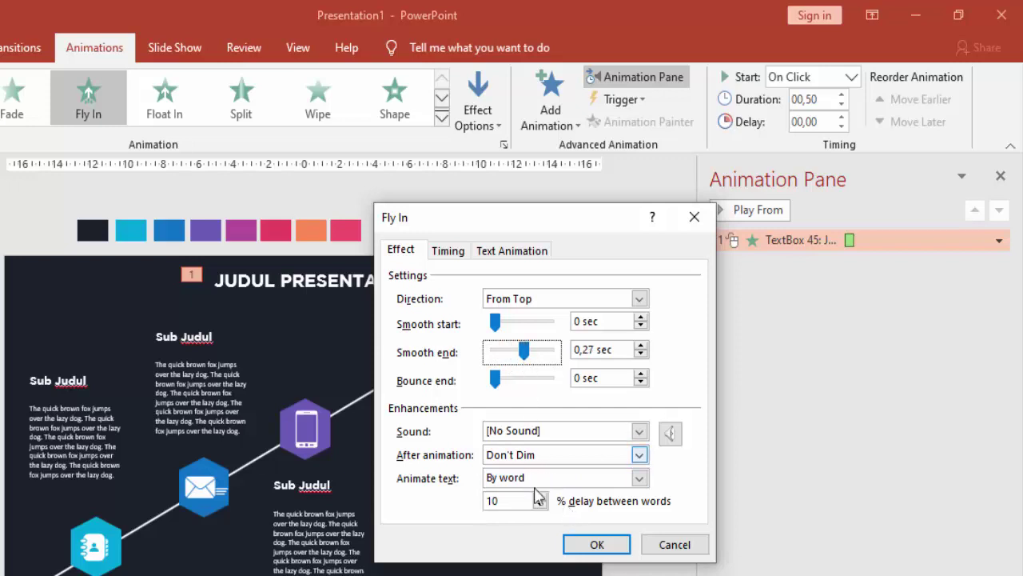
click(596, 544)
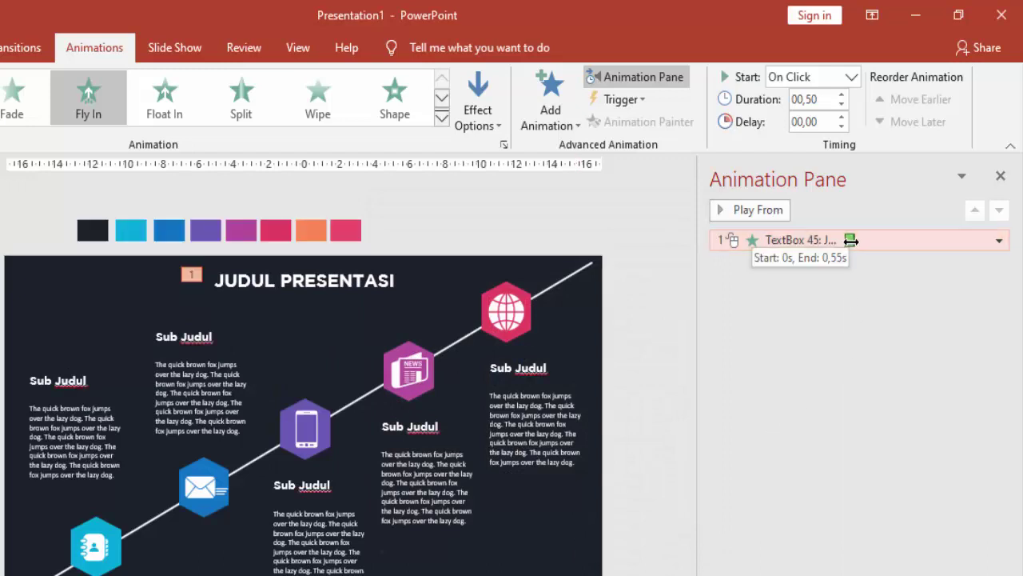
Reopen the title's Fly In settings and set the delay between words to 50%
double_click(850, 240)
click(404, 251)
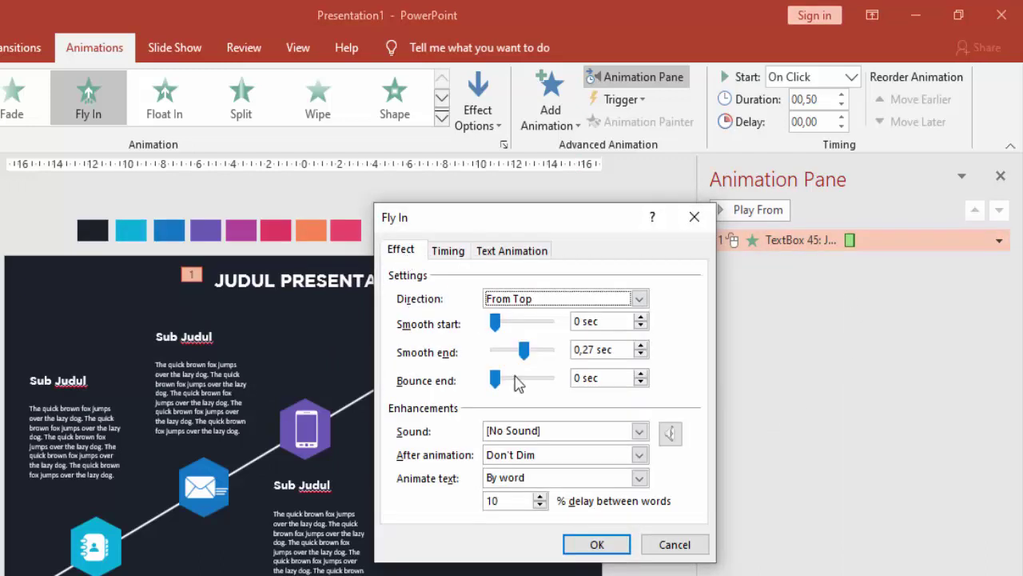
drag(521, 500, 467, 503)
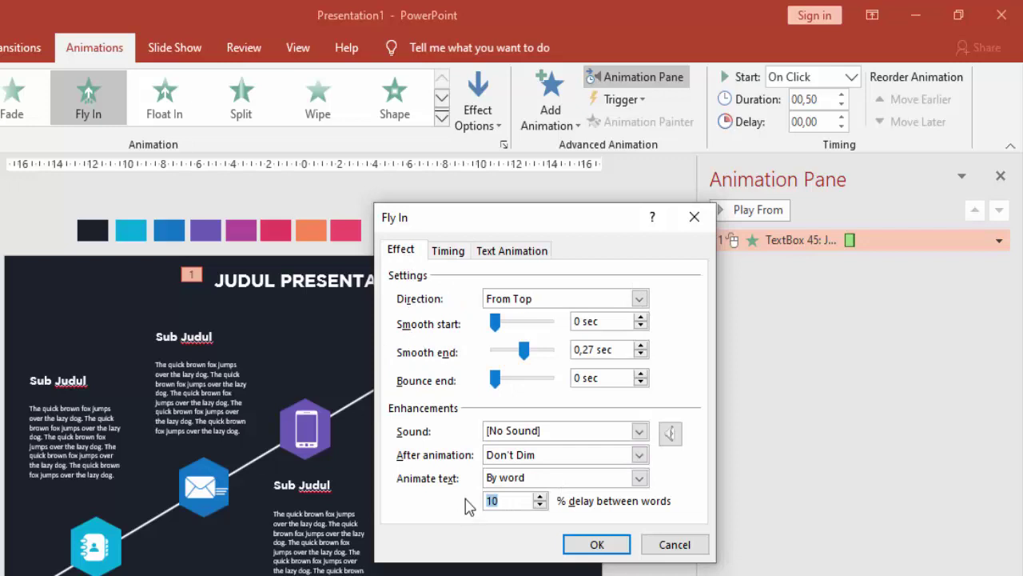
text(5)
text(0)
click(592, 549)
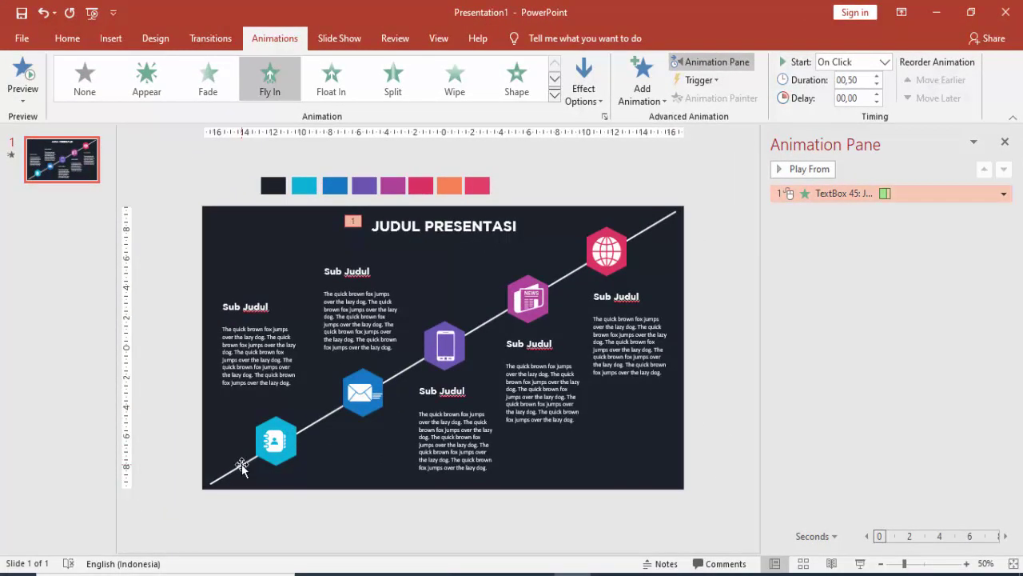
Give the diagonal line a Wipe entrance starting With Previous after 0.25 s, then preview the sequence
click(241, 467)
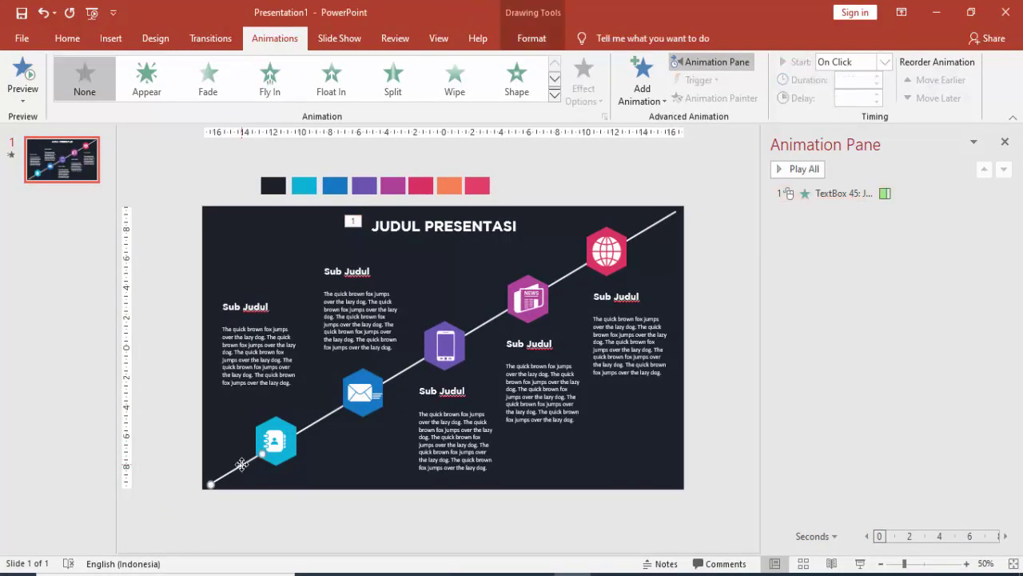
click(642, 83)
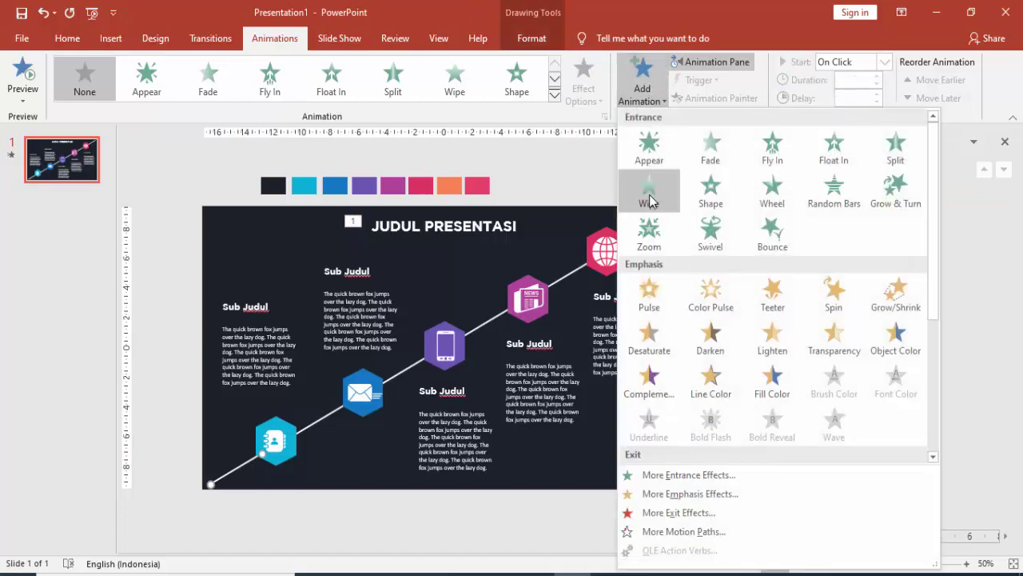
click(650, 196)
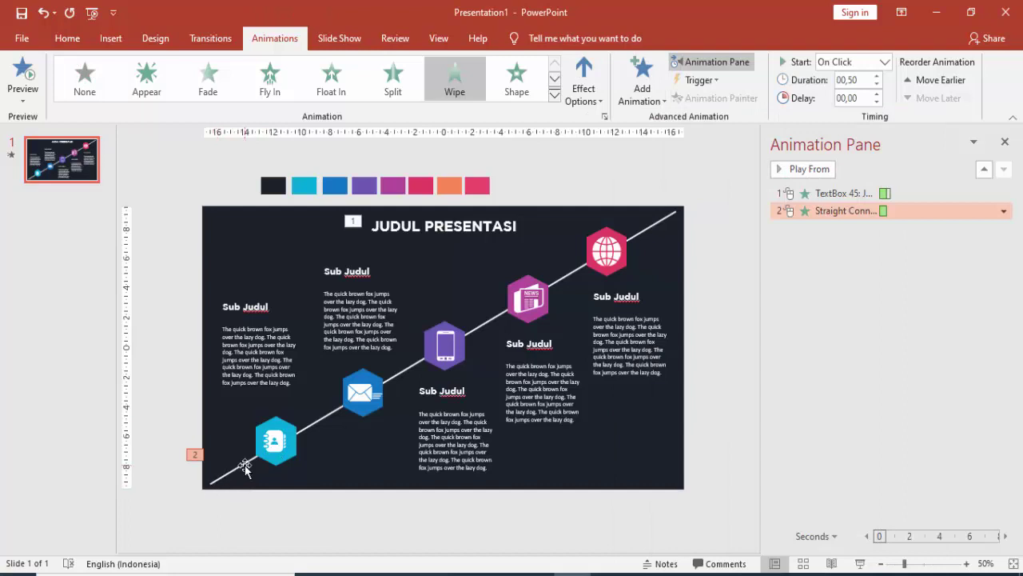
click(885, 61)
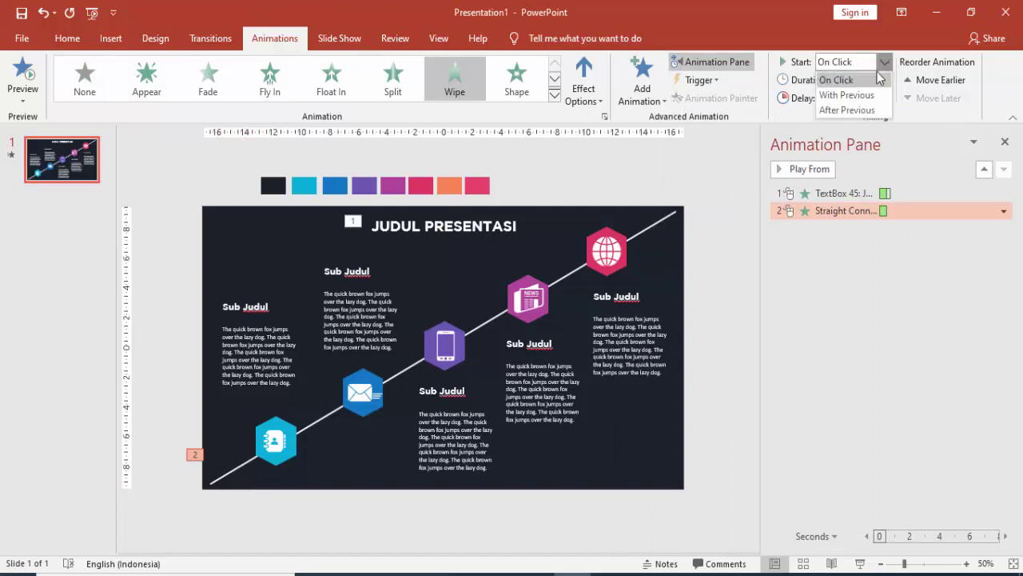
click(855, 99)
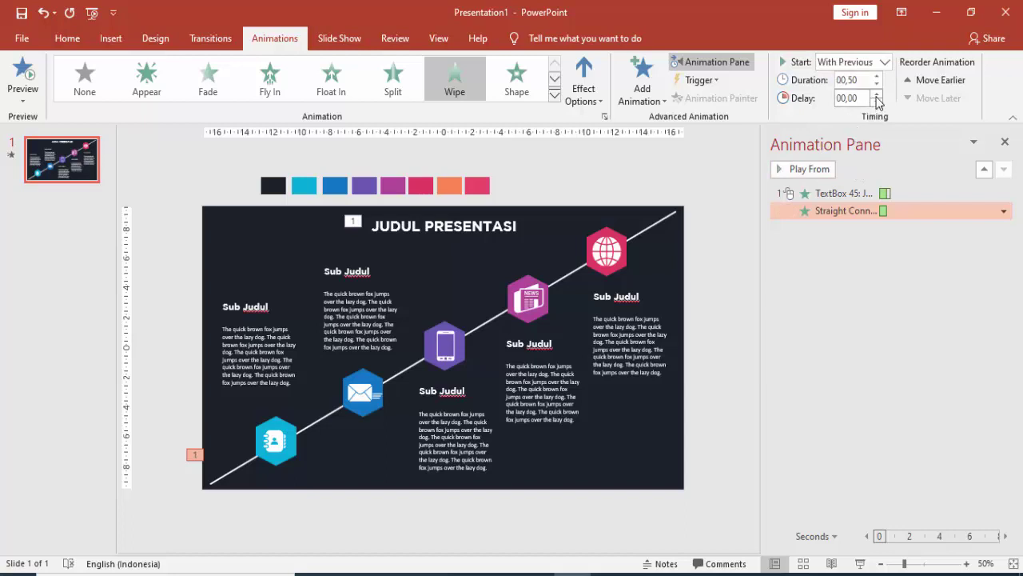
click(849, 193)
click(808, 172)
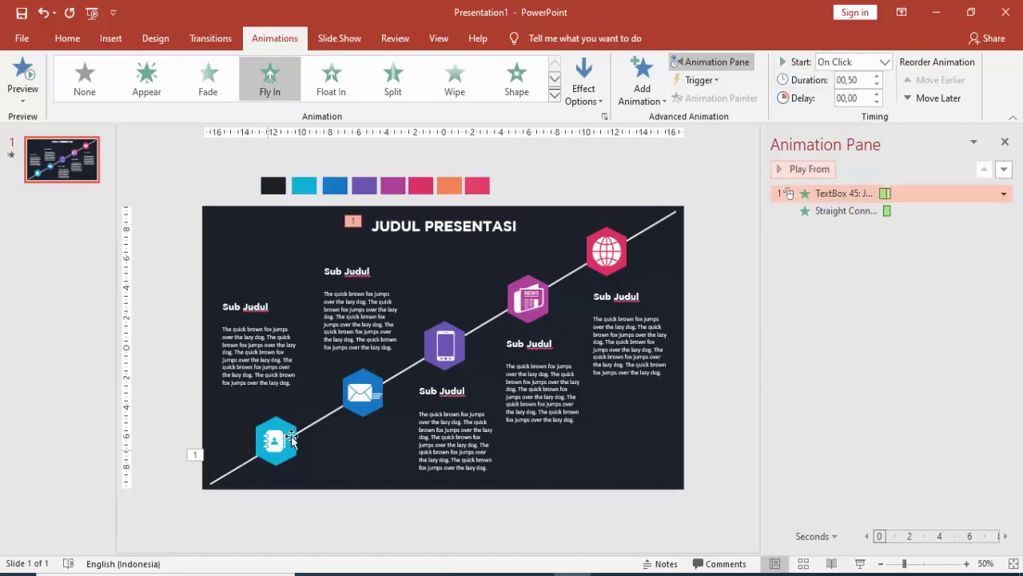
Nudge the left Sub Judul heading and body text slightly to the right
click(290, 369)
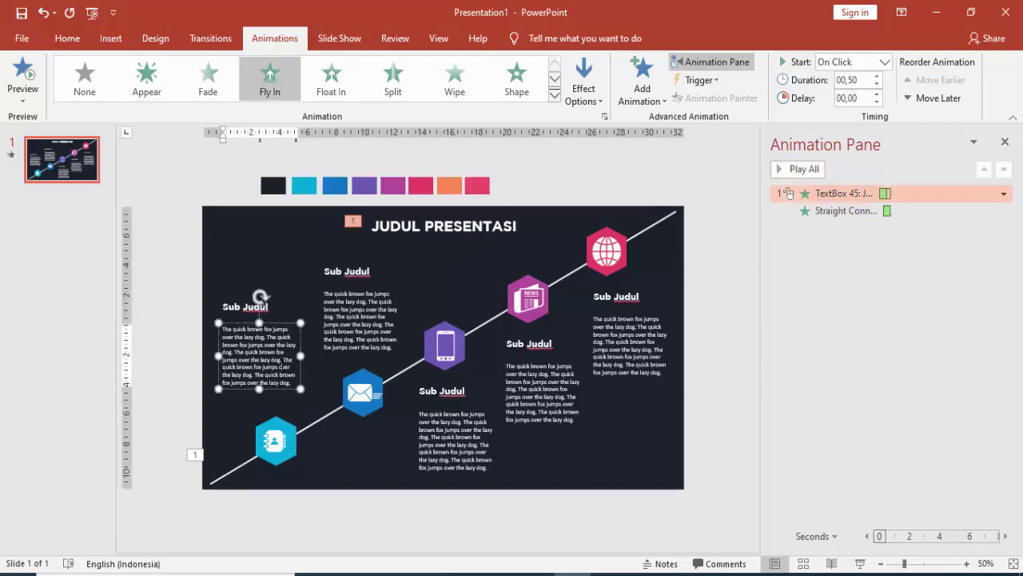
shift+click(242, 302)
drag(238, 300, 256, 297)
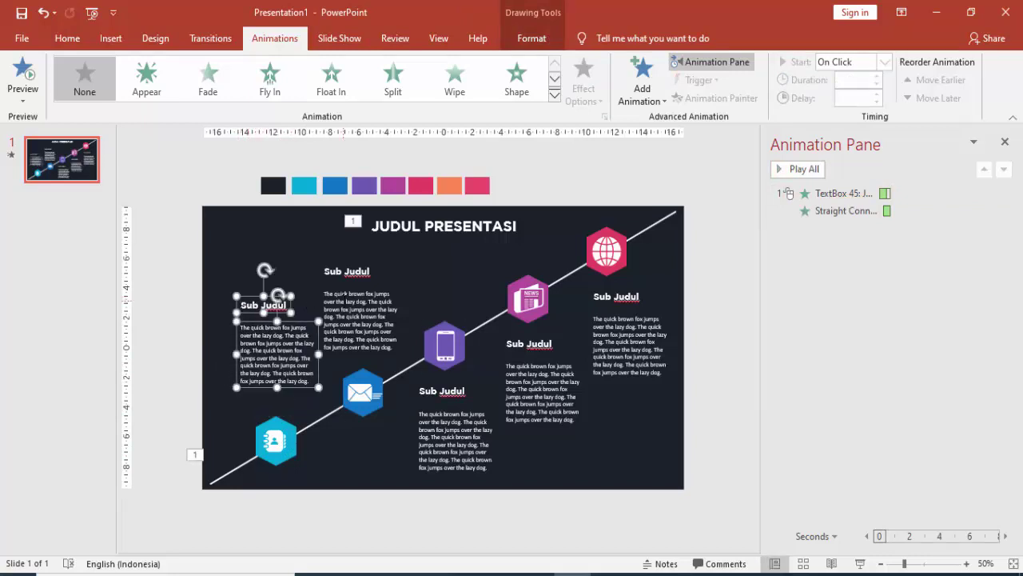
Shift the middle Sub Judul heading and body text slightly to the right
click(359, 320)
shift+click(350, 272)
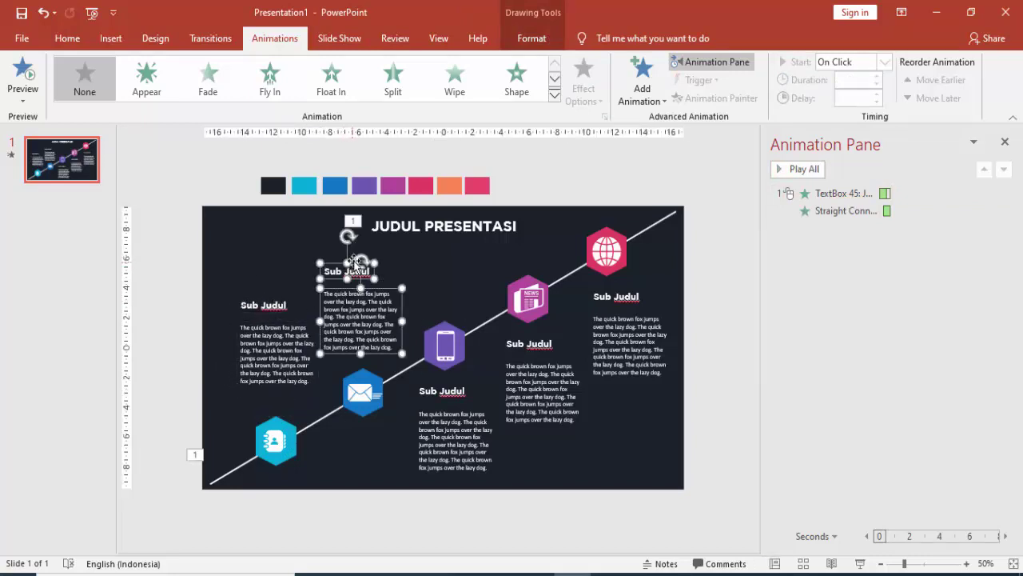
drag(355, 264, 367, 261)
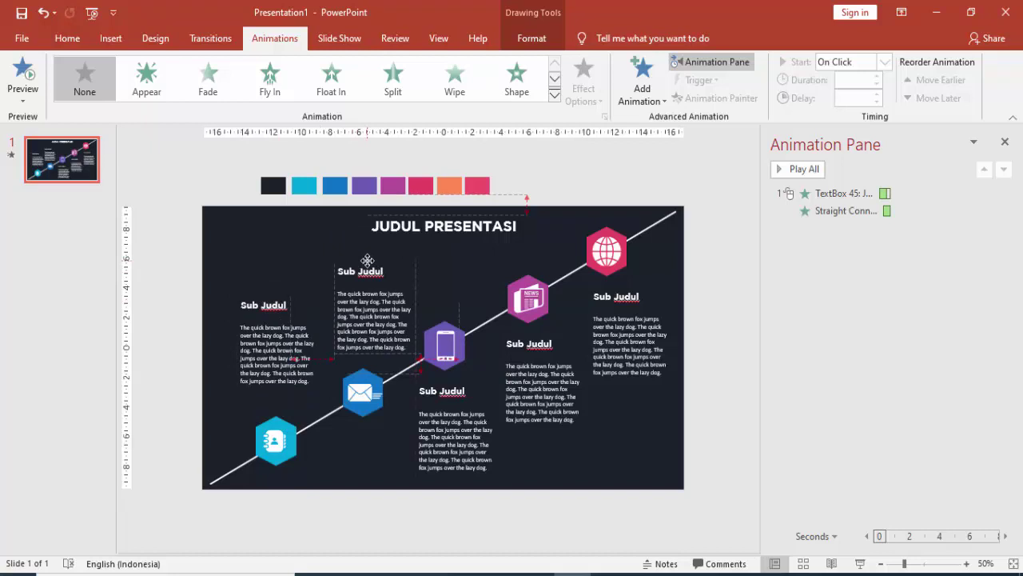
drag(367, 260, 365, 263)
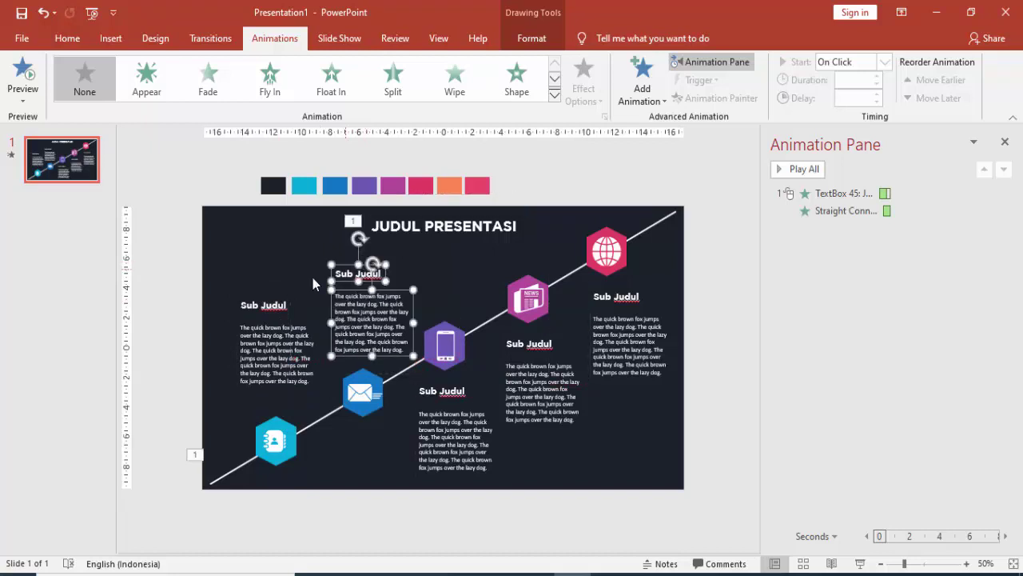
click(180, 293)
click(295, 436)
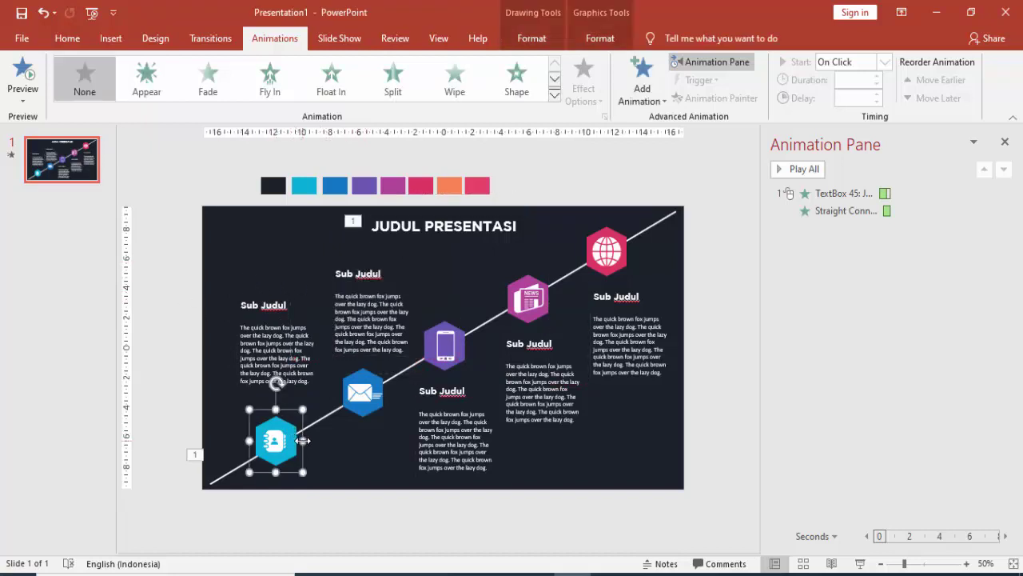
Give the cyan contact icon a Zoom entrance, With Previous, delayed 0.75 seconds
click(642, 80)
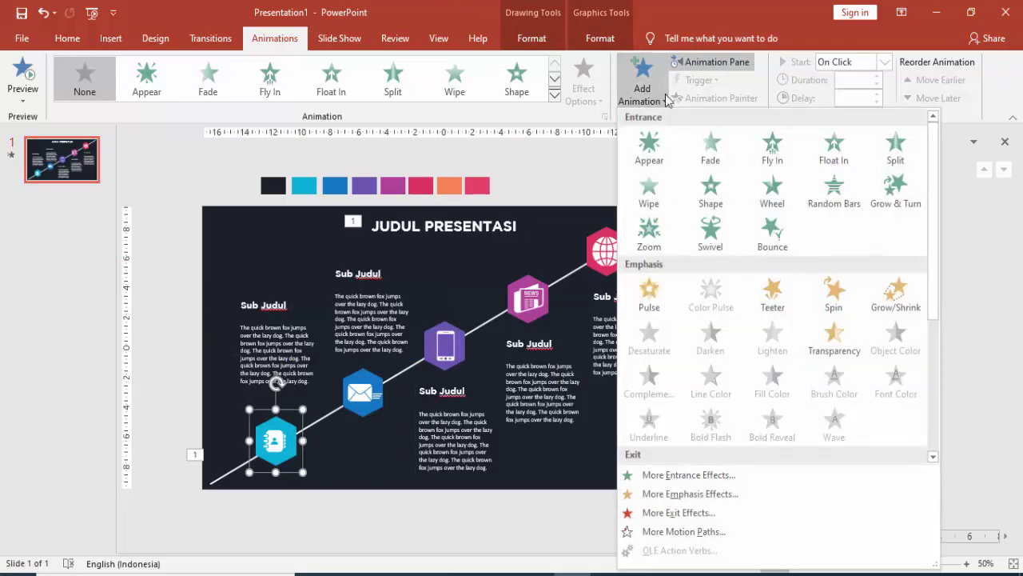
click(651, 232)
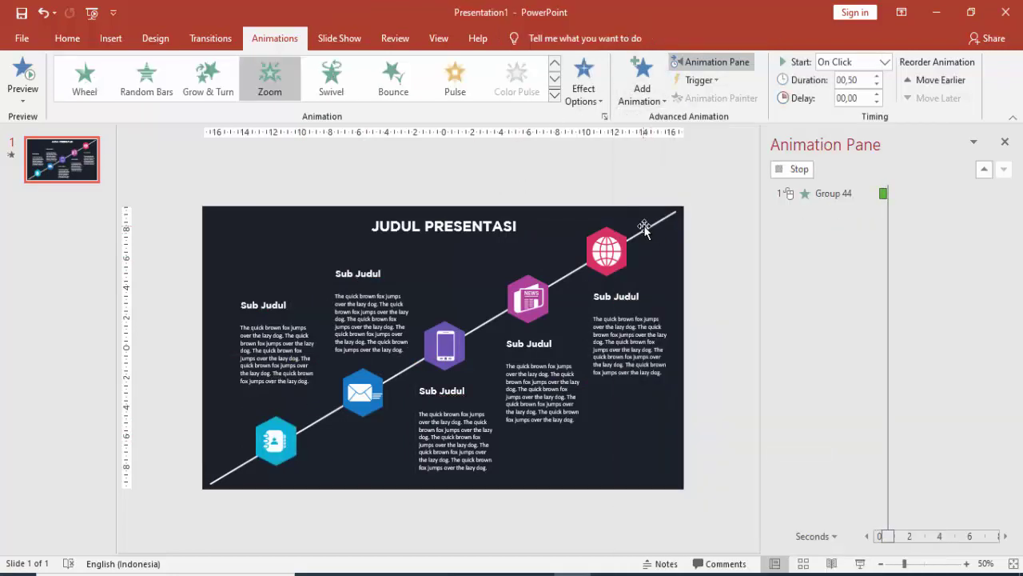
click(885, 62)
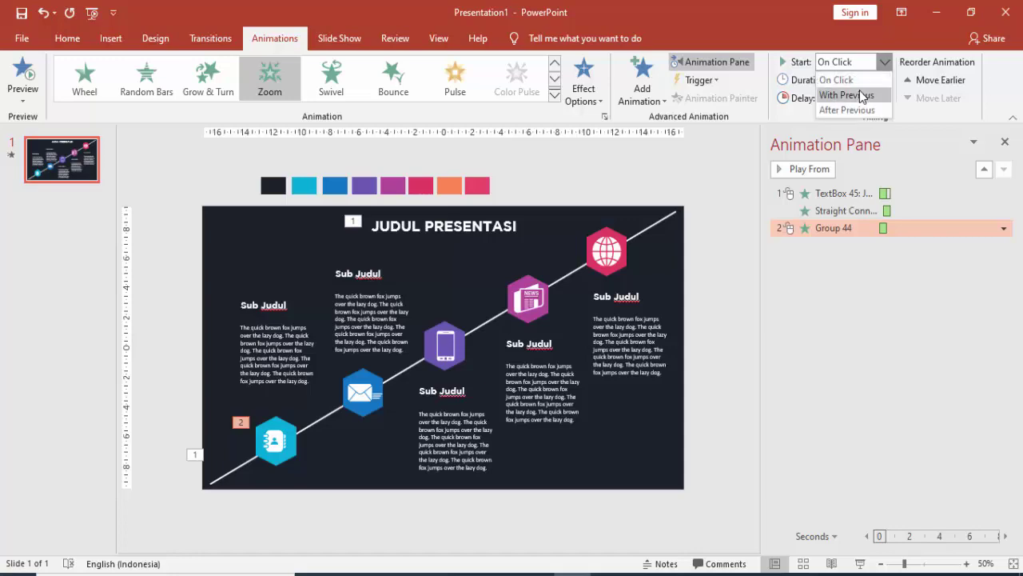
click(850, 91)
click(877, 94)
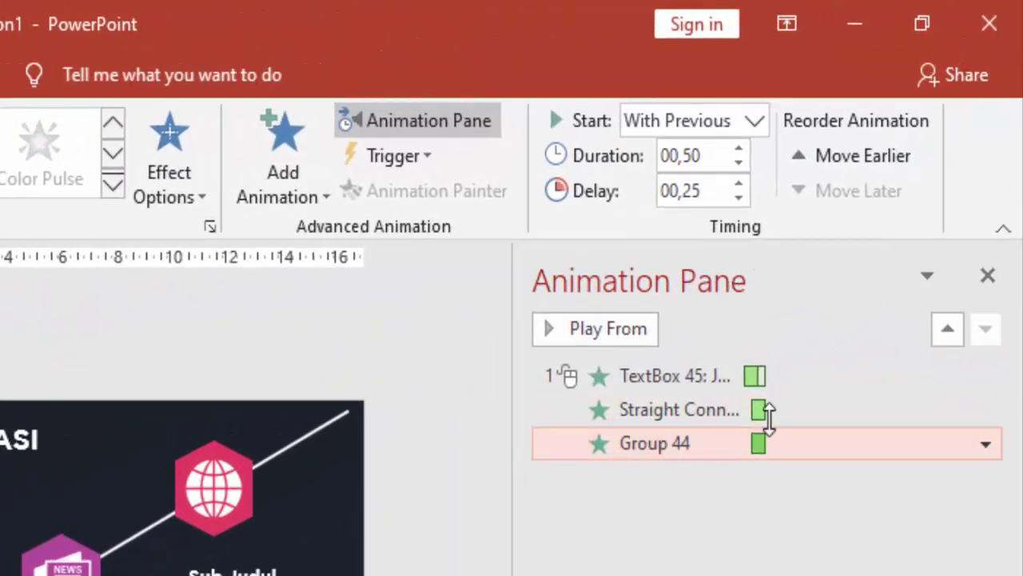
click(741, 183)
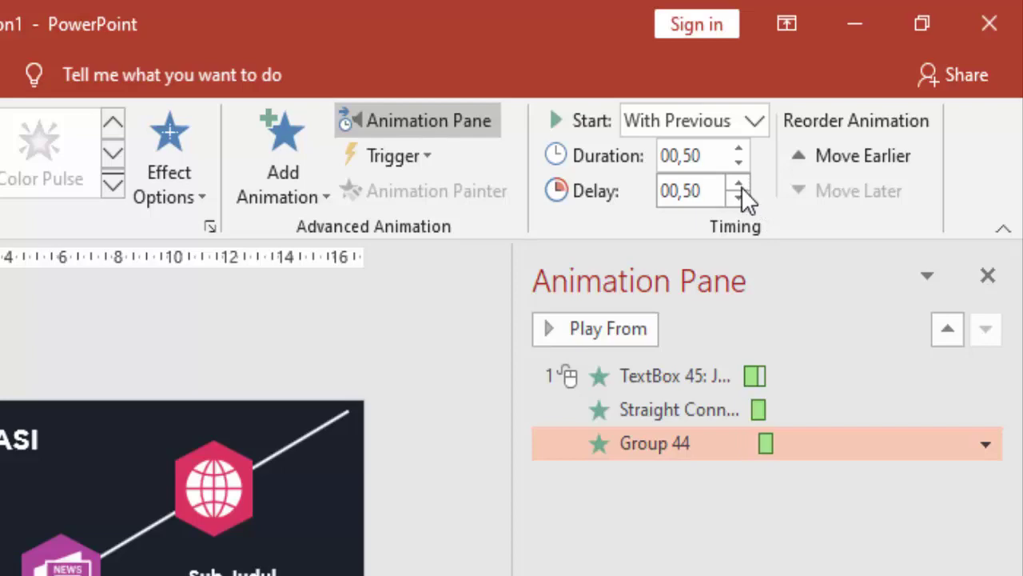
click(741, 184)
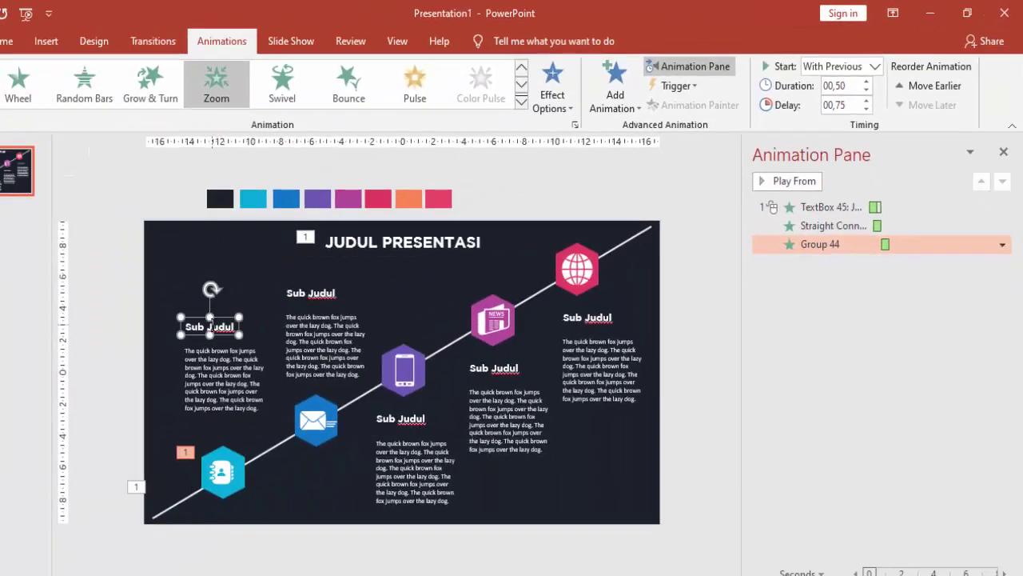
Make the left body text Fly In From Top, With Previous, delayed 0.75 seconds
click(210, 326)
click(225, 374)
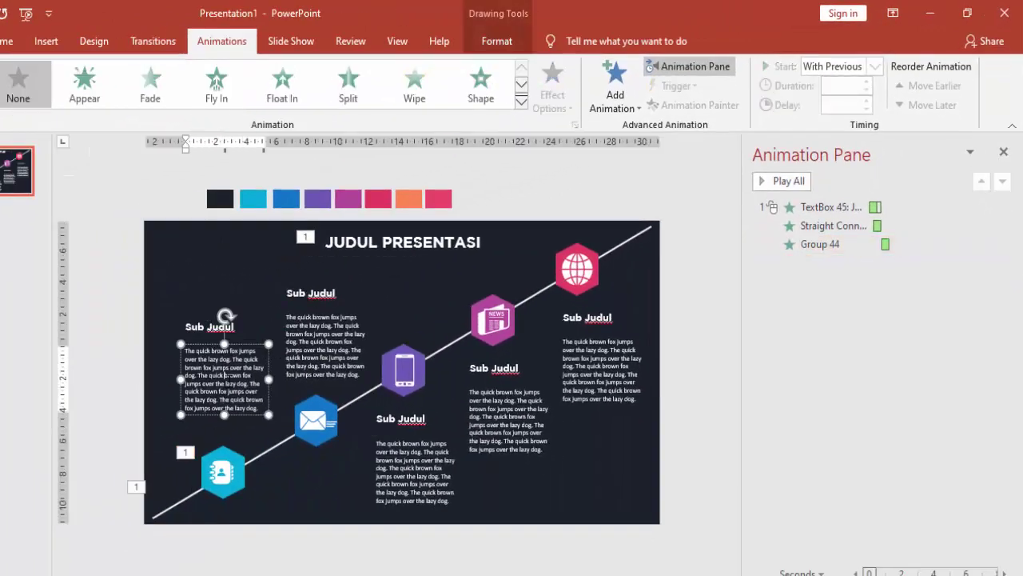
click(615, 84)
click(754, 162)
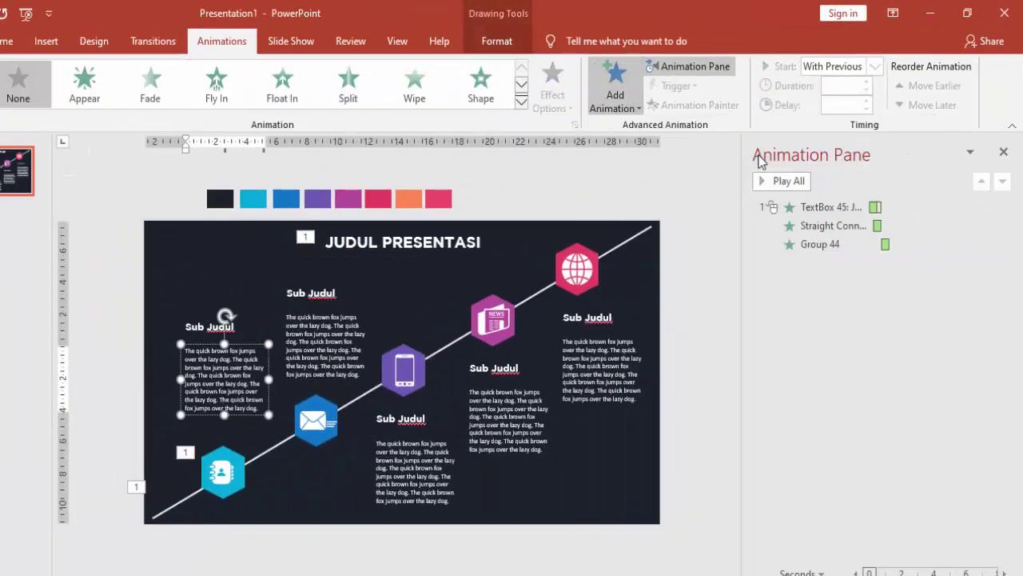
click(565, 89)
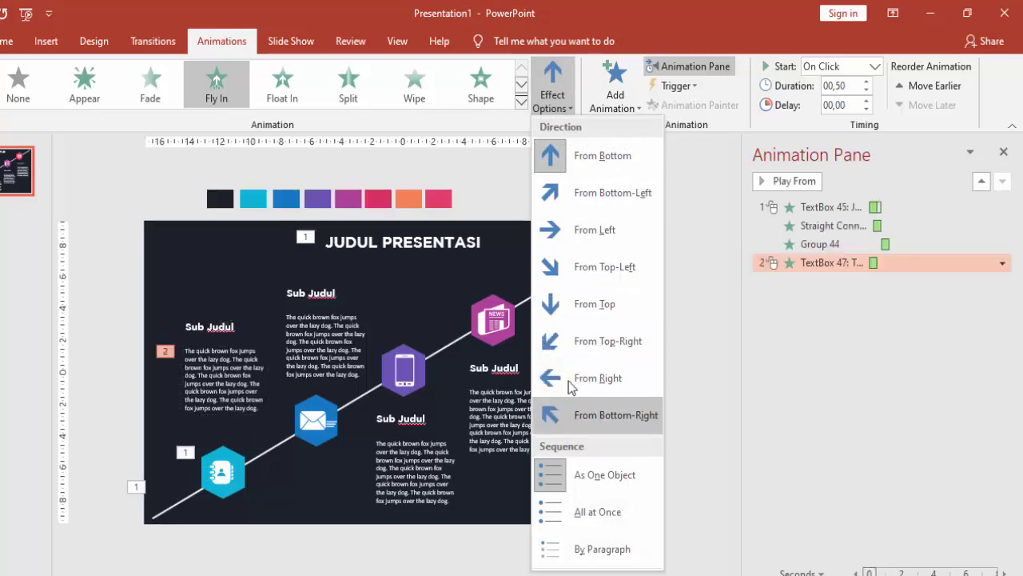
click(562, 318)
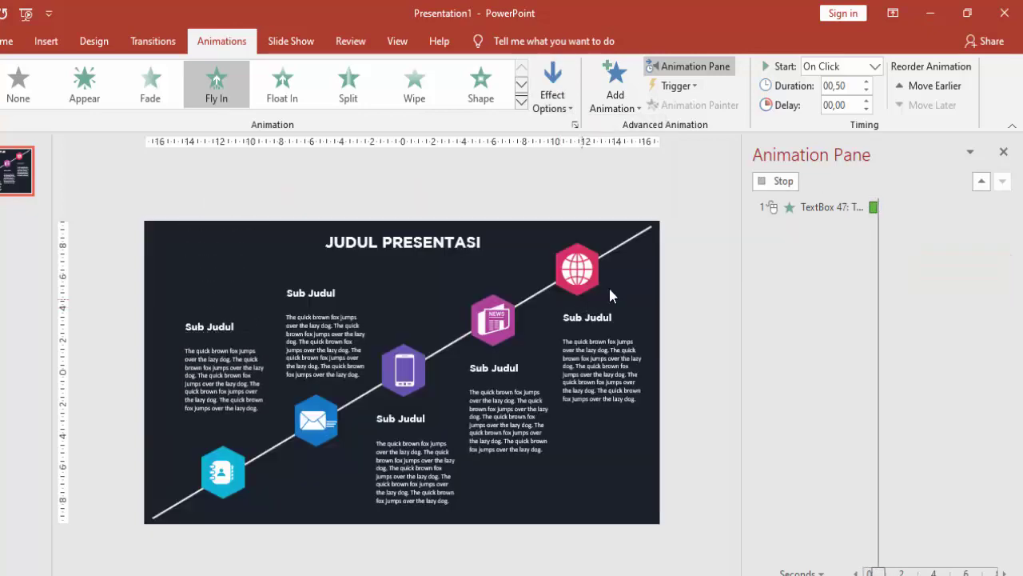
click(875, 67)
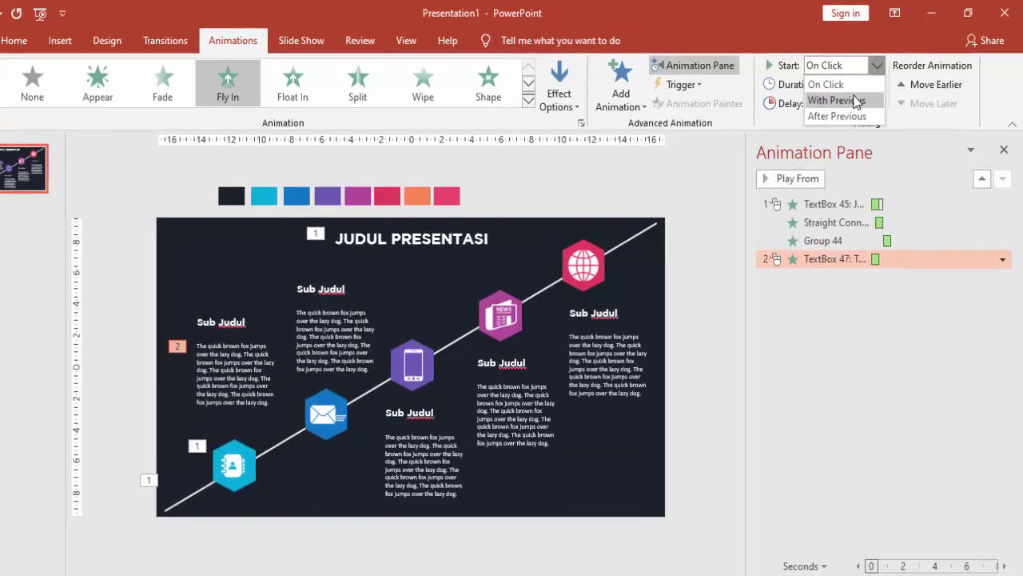
click(835, 101)
click(866, 100)
click(866, 100)
click(865, 100)
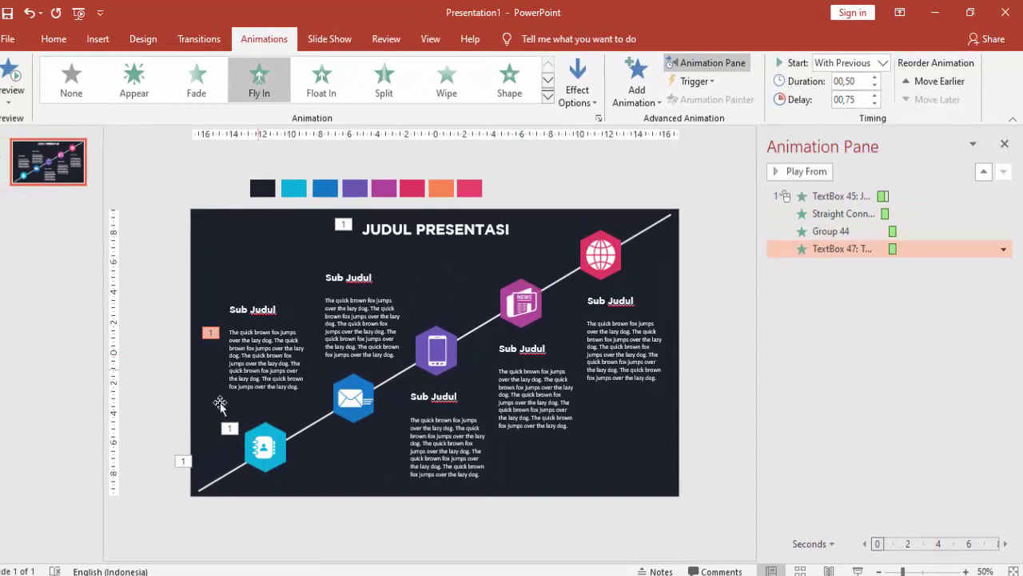
Copy the body text's Fly In onto the left Sub Judul heading with Animation Painter
key(Tab)
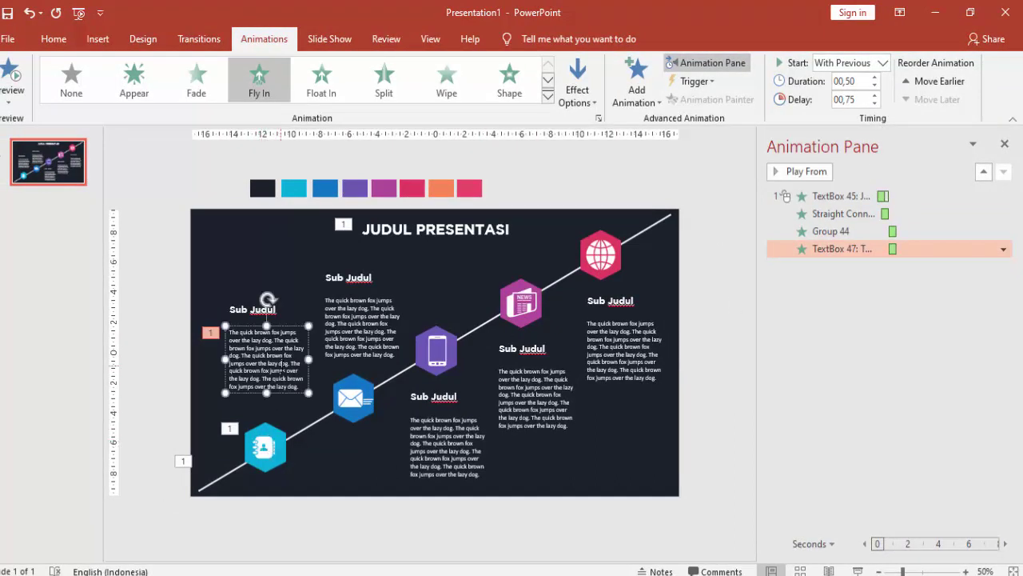
click(277, 457)
key(Tab)
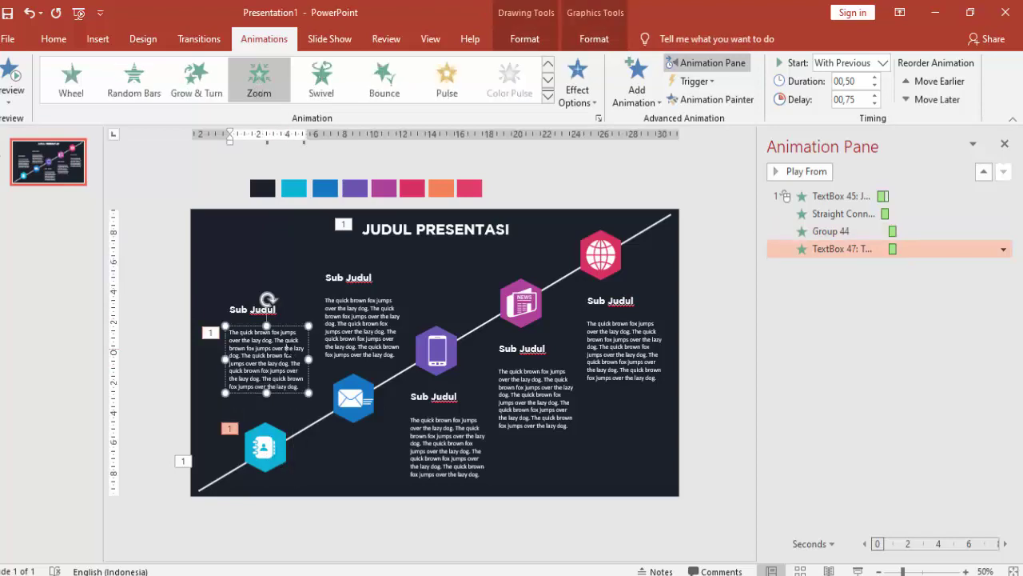
click(275, 430)
click(283, 372)
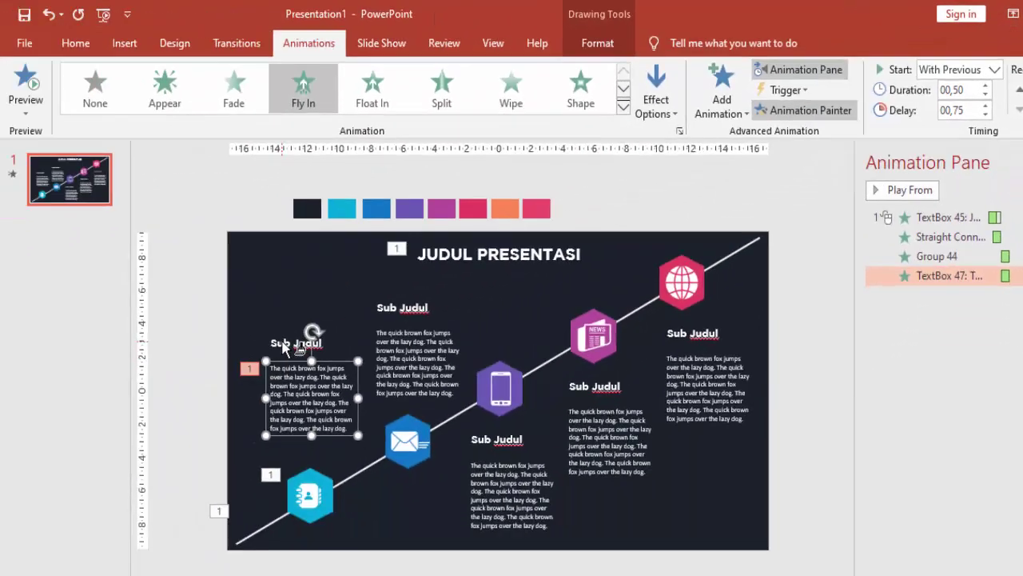
click(282, 344)
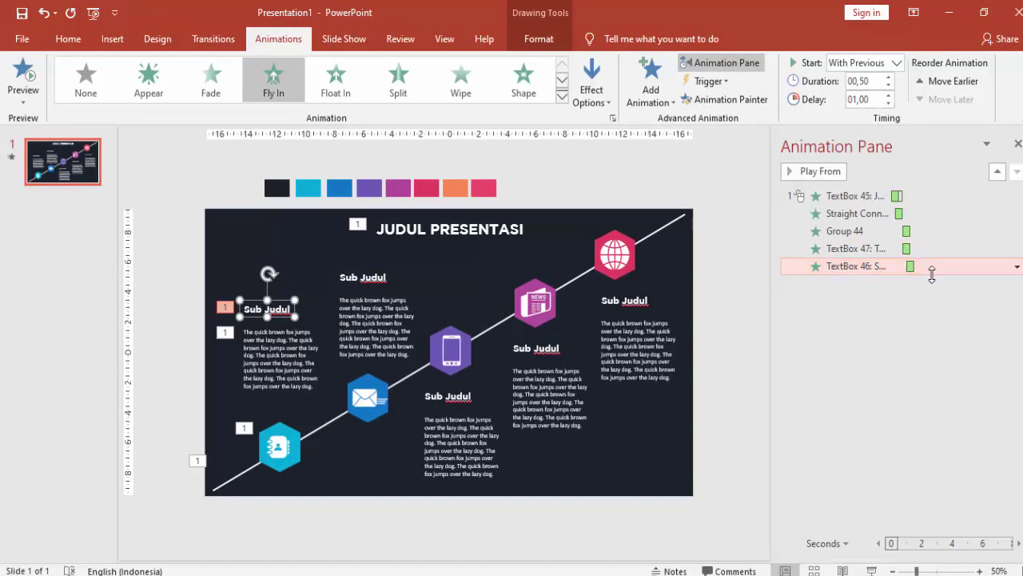
Give the left body text's Fly In a 0.17 sec smooth end
click(899, 249)
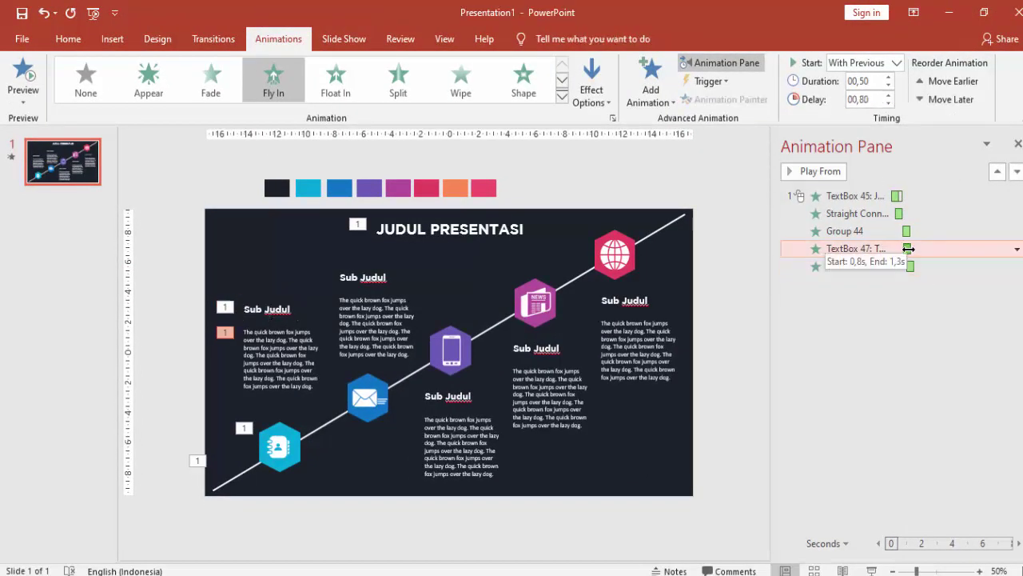
double_click(908, 249)
click(530, 198)
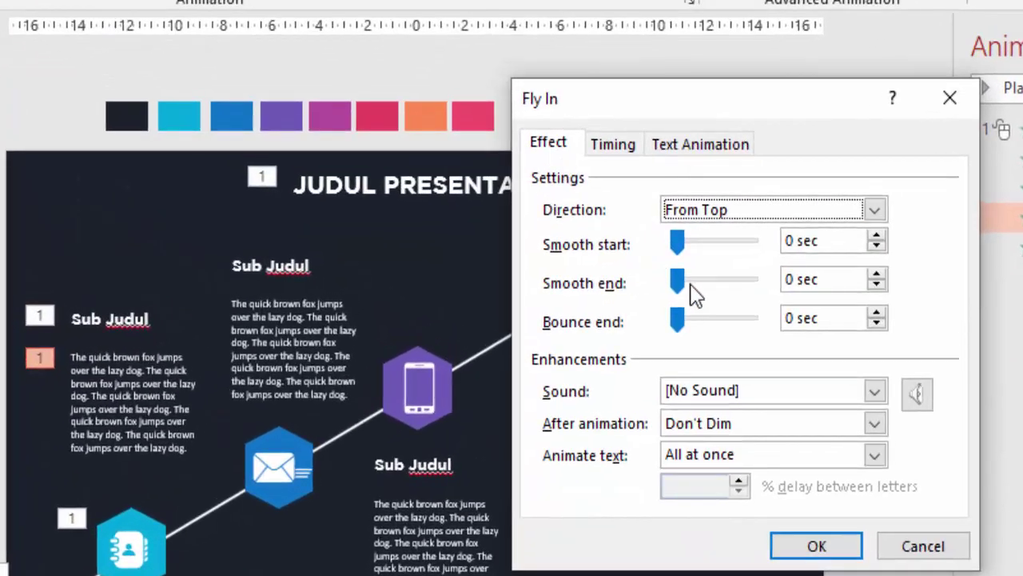
drag(678, 282, 702, 282)
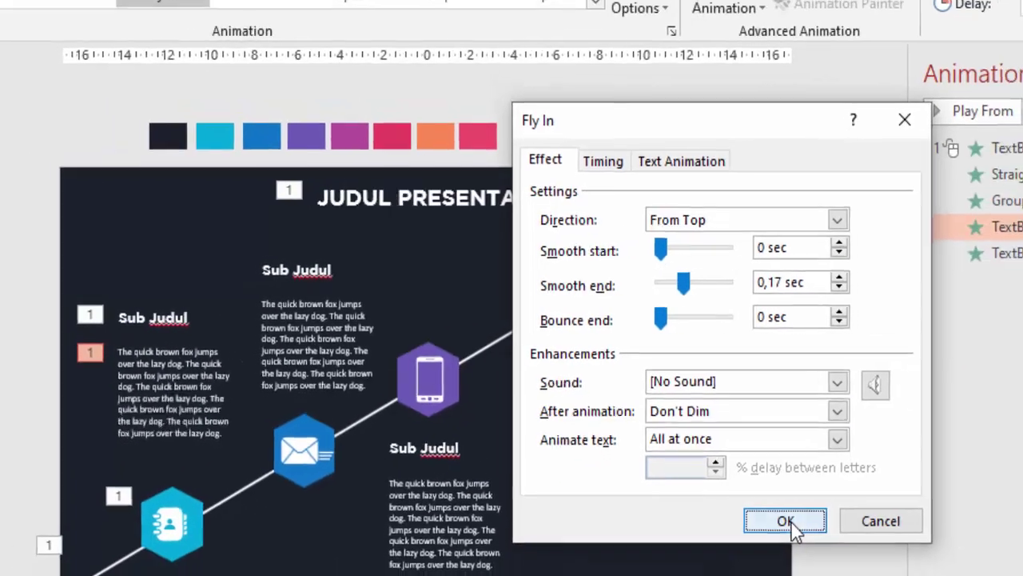
click(809, 546)
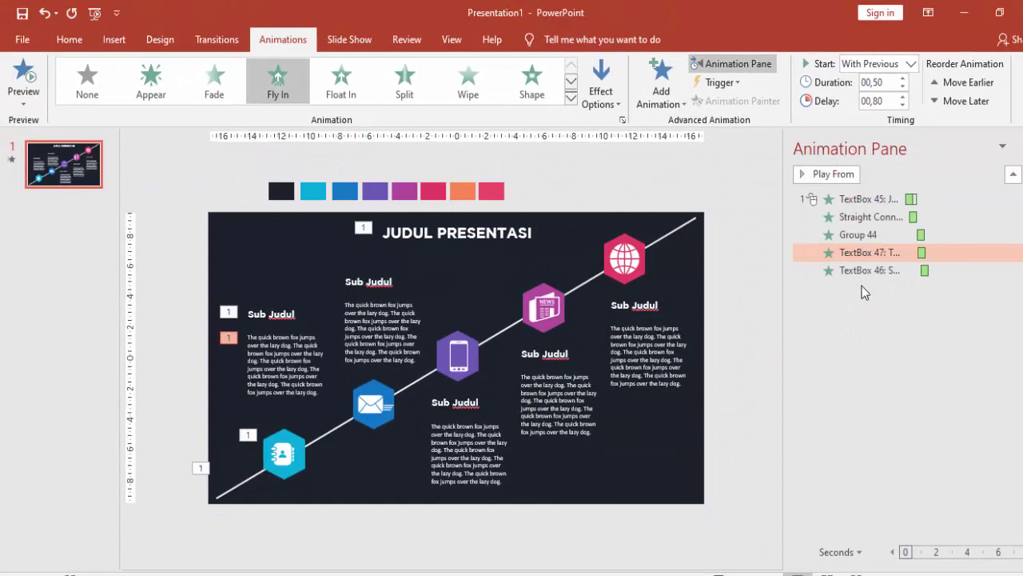
Give the left Sub Judul heading's Fly In a 0.22 sec smooth end
click(865, 269)
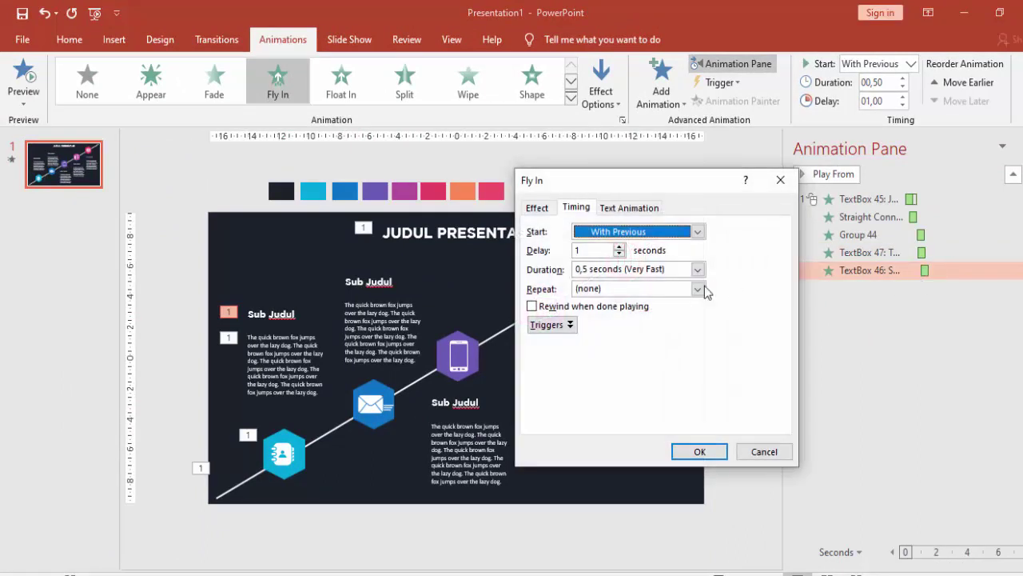
click(538, 207)
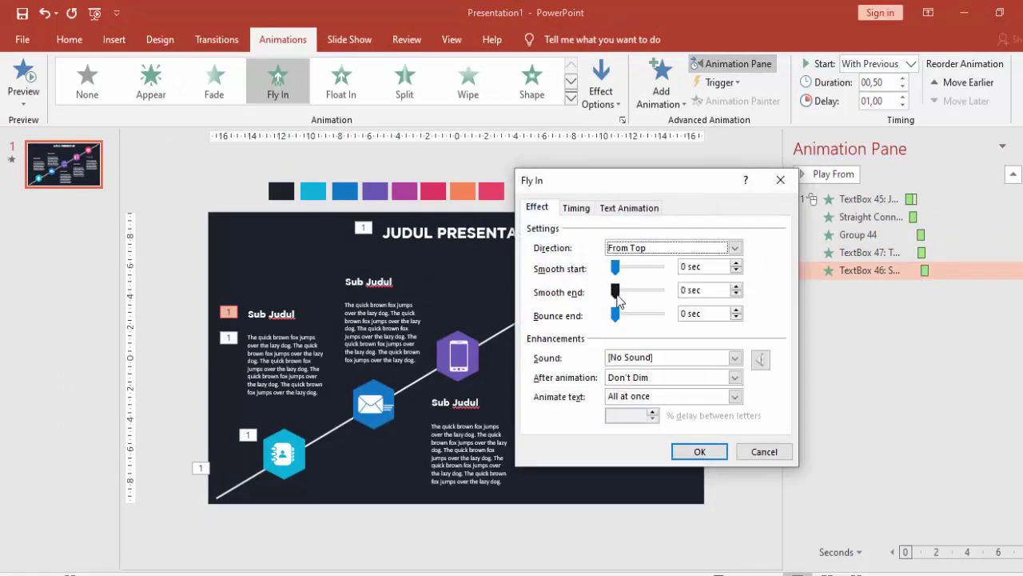
drag(615, 291, 636, 291)
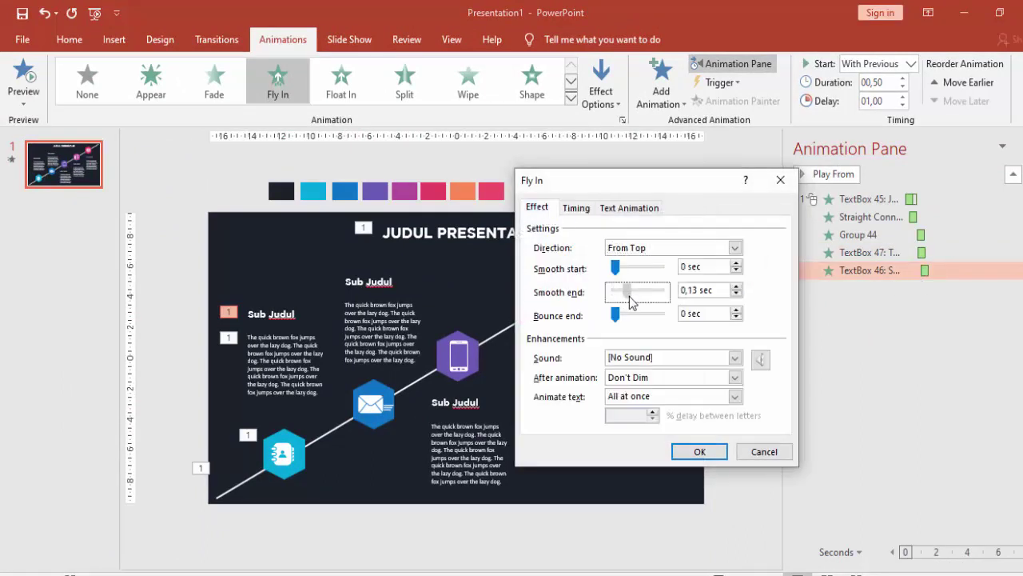
click(701, 452)
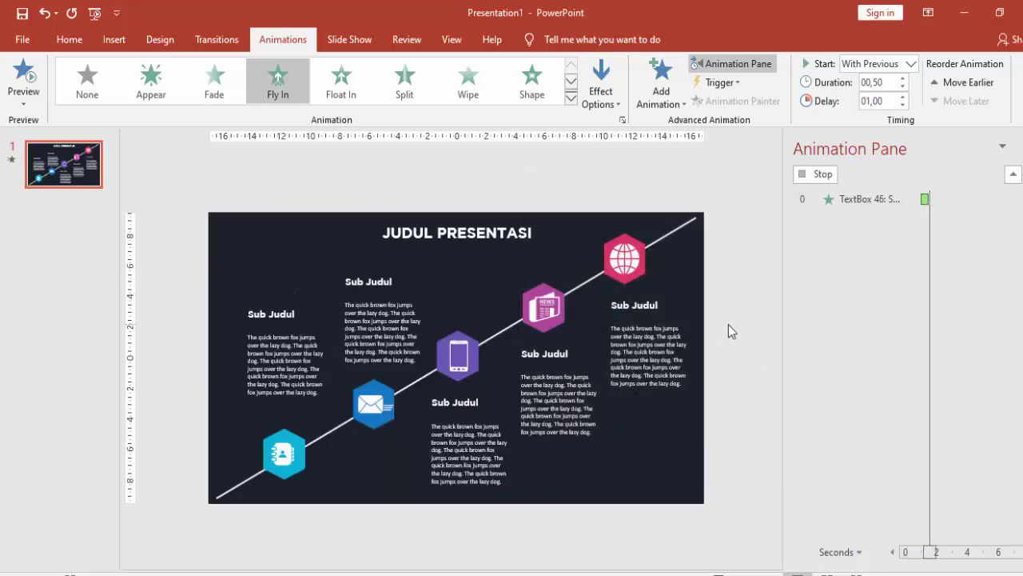
Copy the bottom-left line's Wipe onto the next connector line and delay it to 1.50 s
click(326, 436)
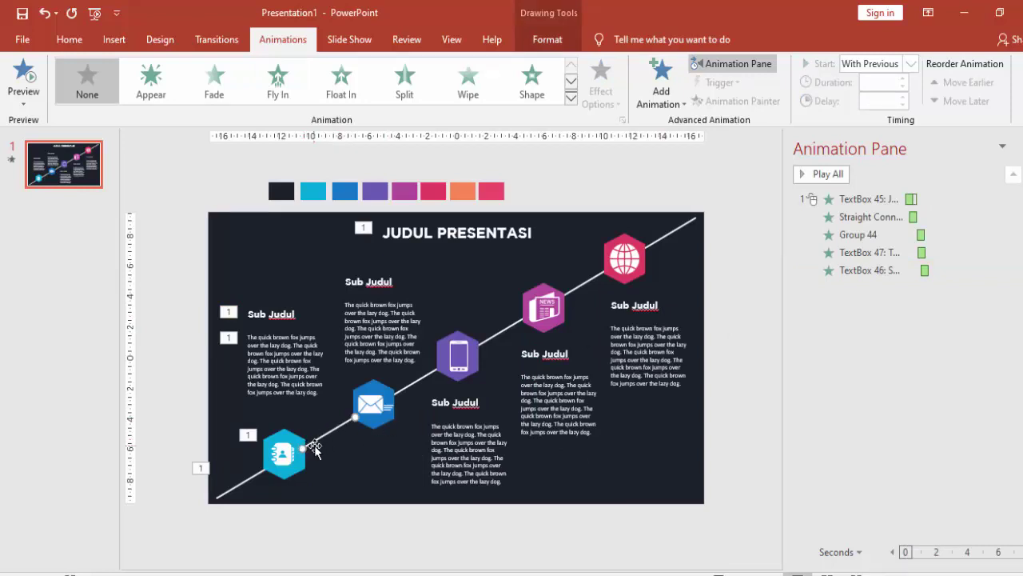
click(243, 486)
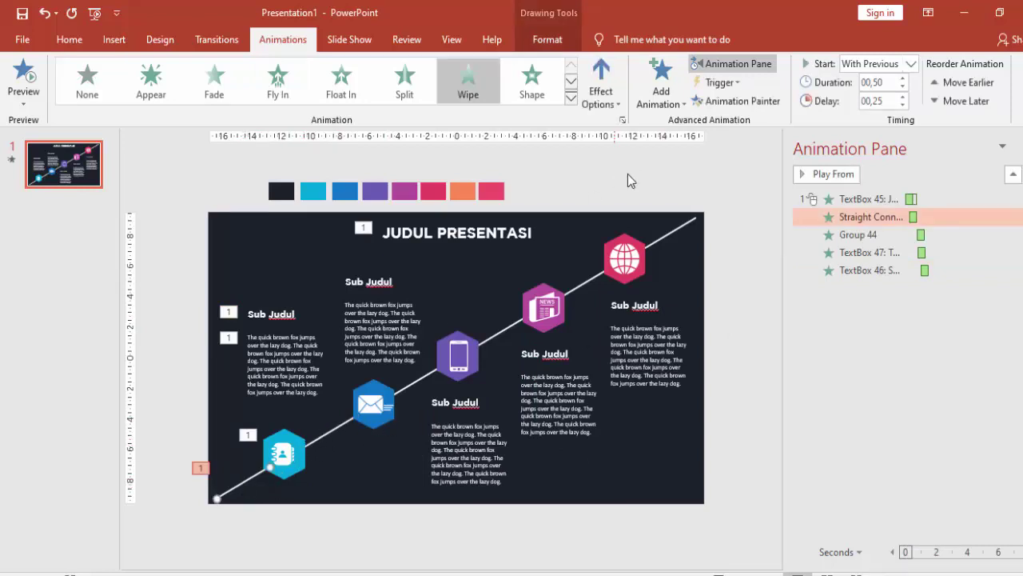
click(699, 100)
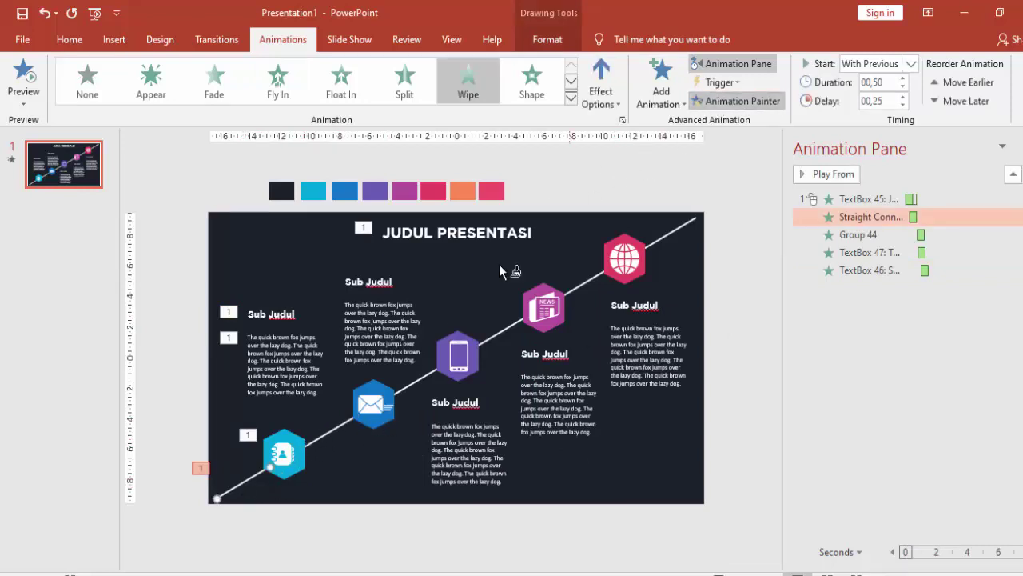
click(334, 432)
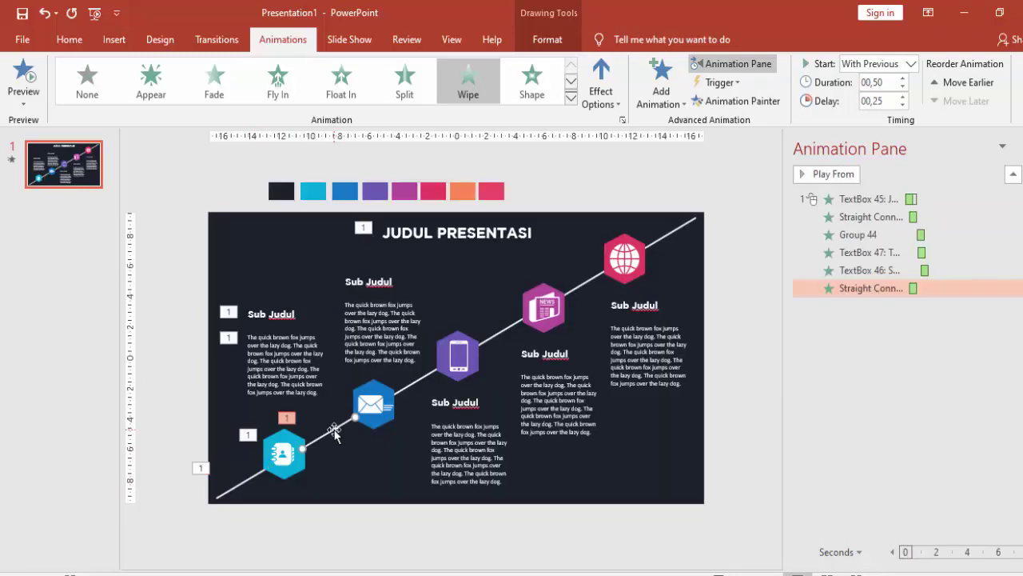
click(903, 96)
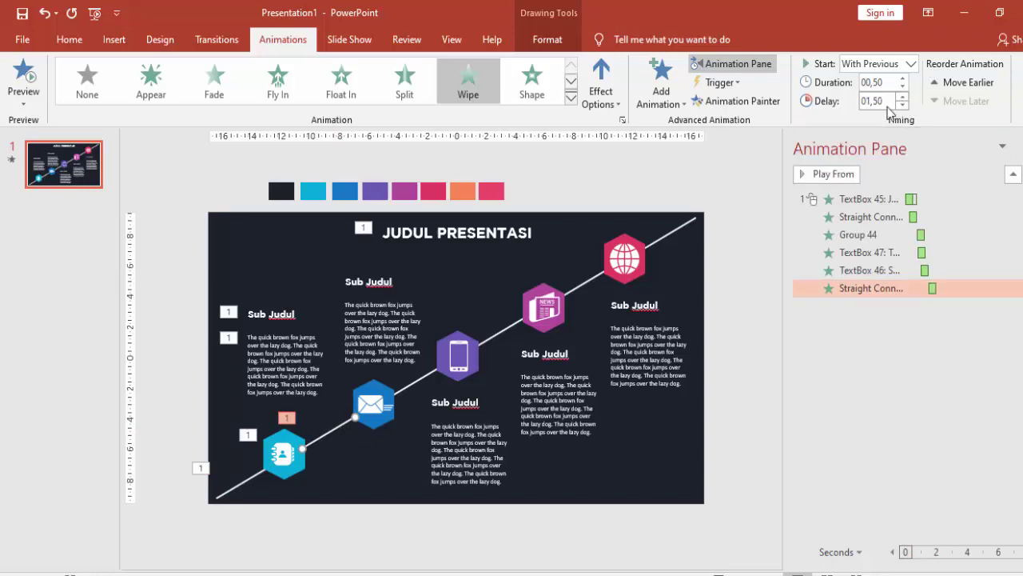
click(271, 315)
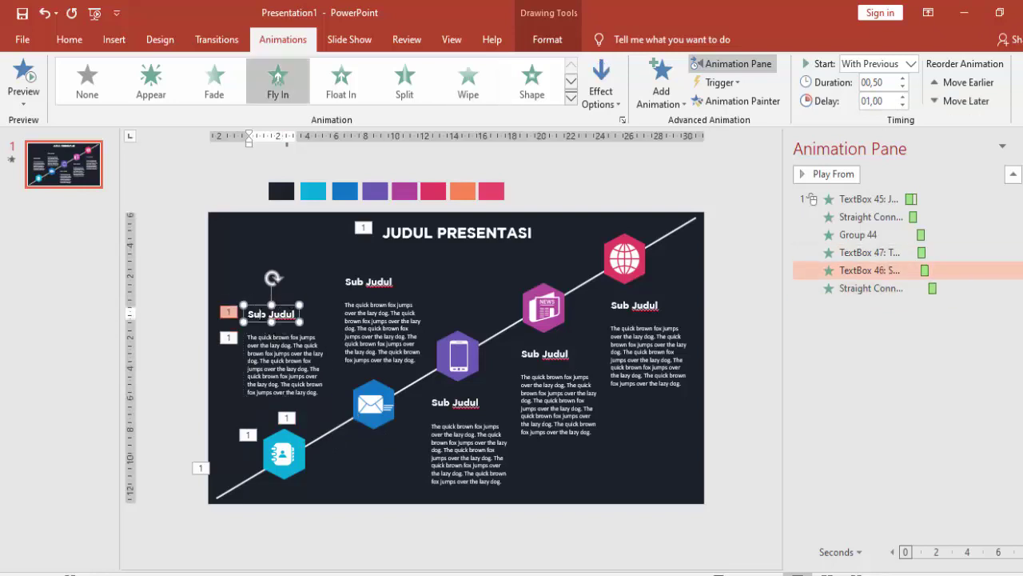
click(332, 431)
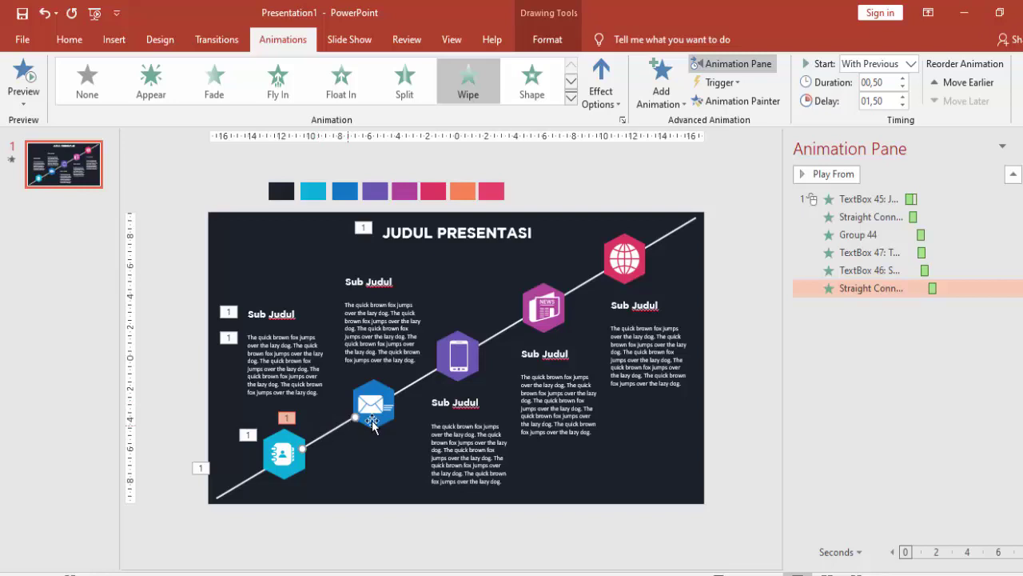
click(376, 403)
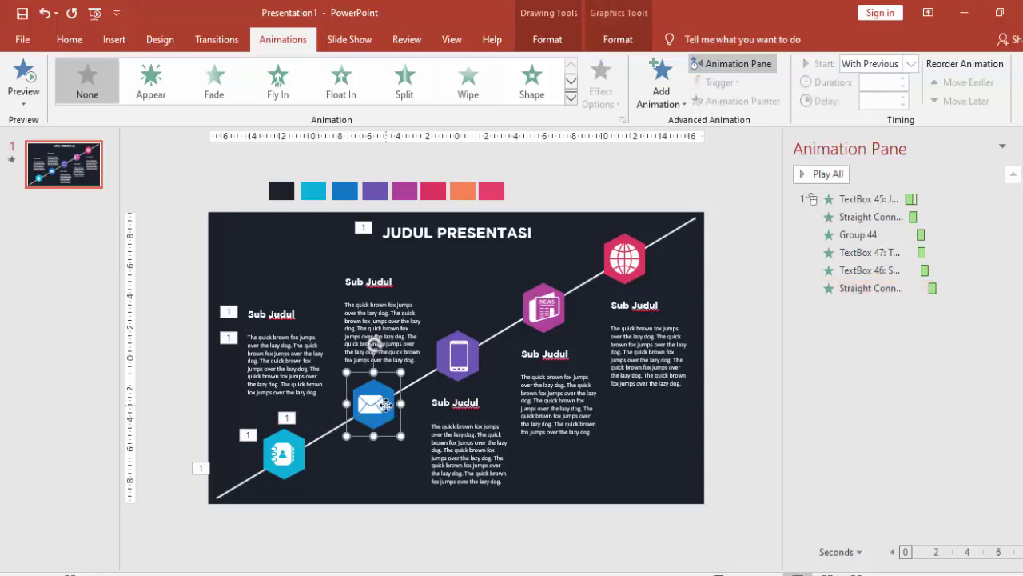
Give the envelope hexagon a Zoom entrance, With Previous, delayed 1.75 seconds
click(670, 80)
click(667, 239)
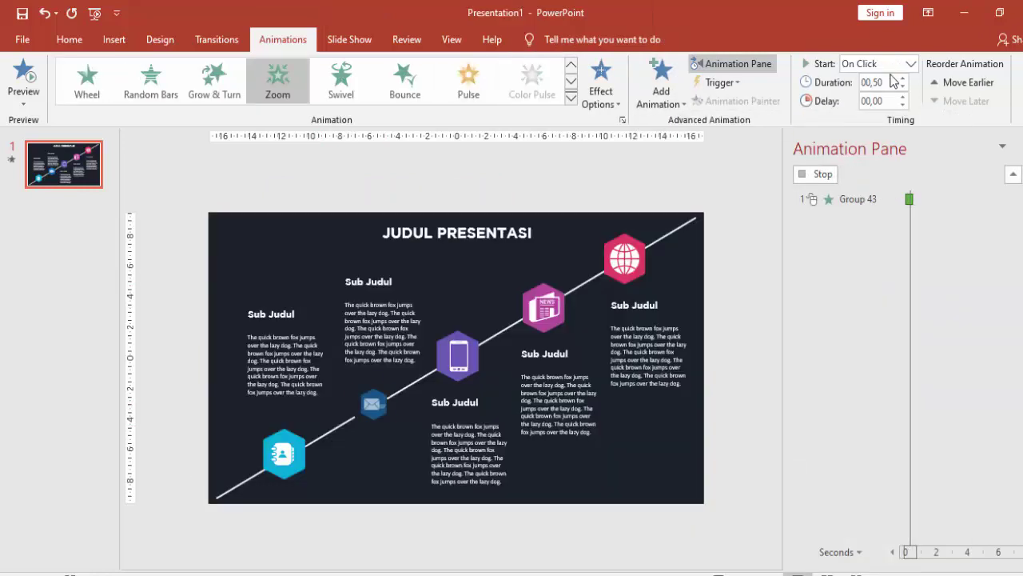
click(910, 64)
click(893, 94)
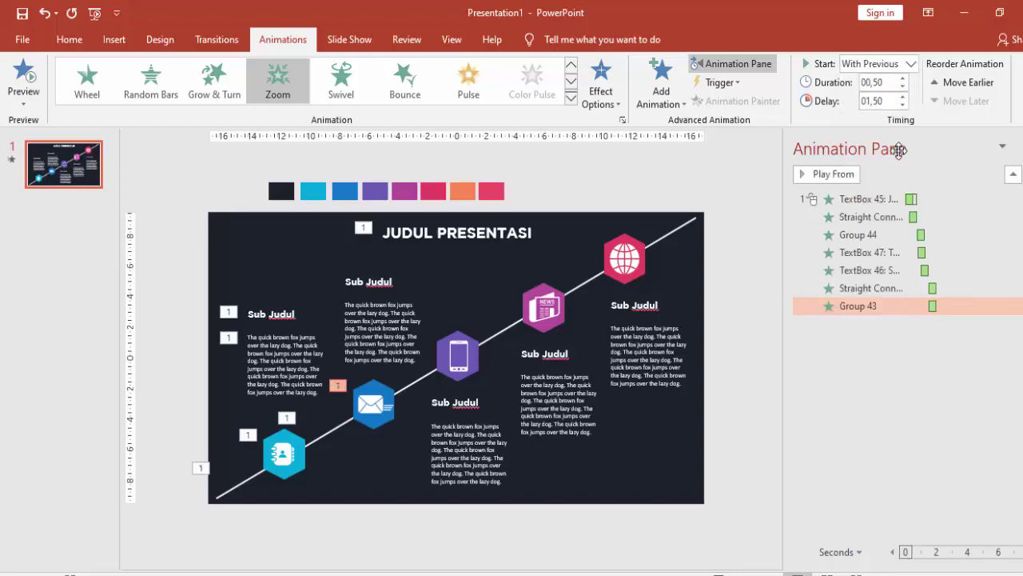
click(904, 97)
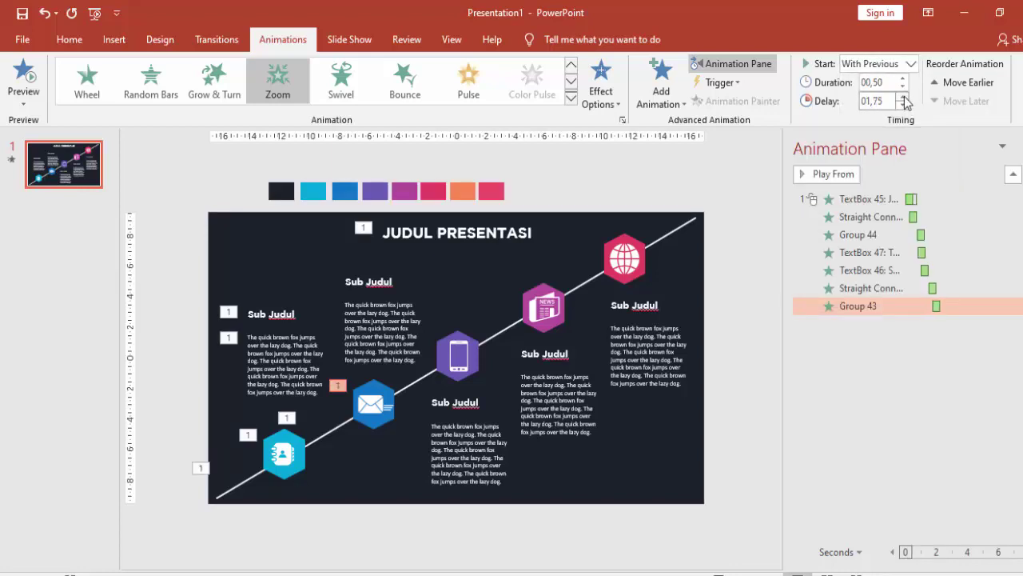
click(348, 428)
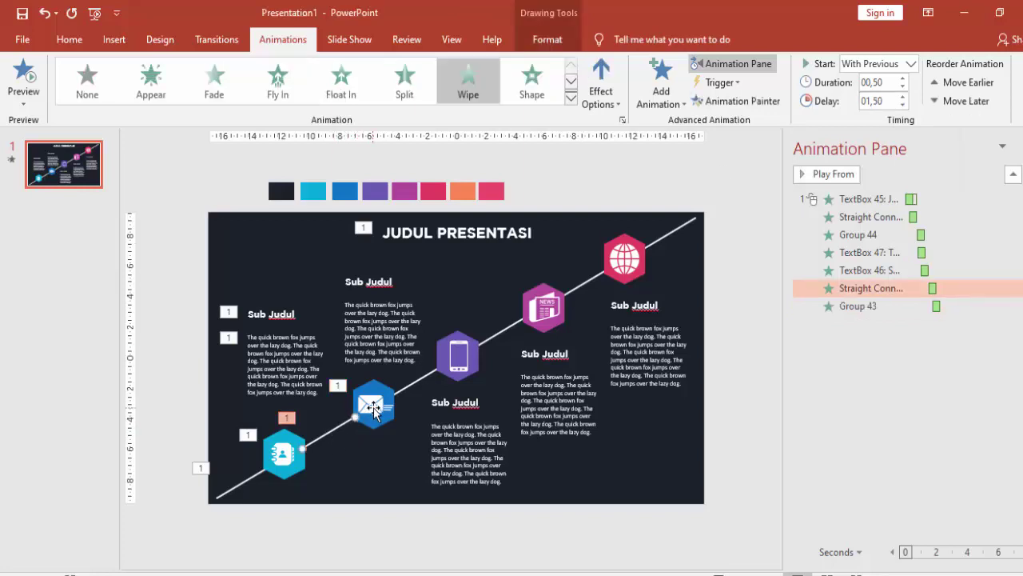
click(379, 411)
click(400, 328)
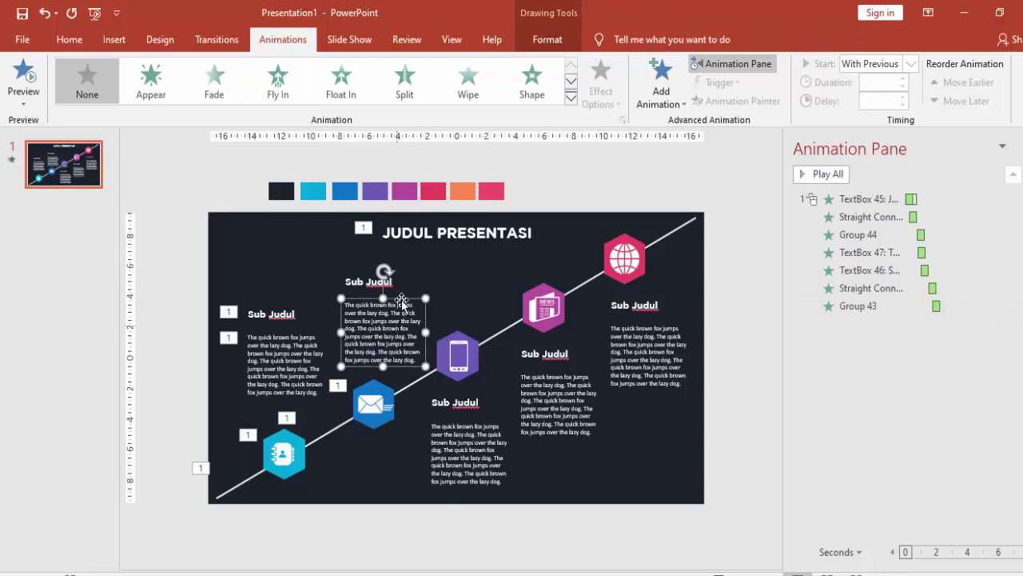
Make the body text above the envelope Fly In From Top, With Previous, at 1.8 seconds
click(670, 72)
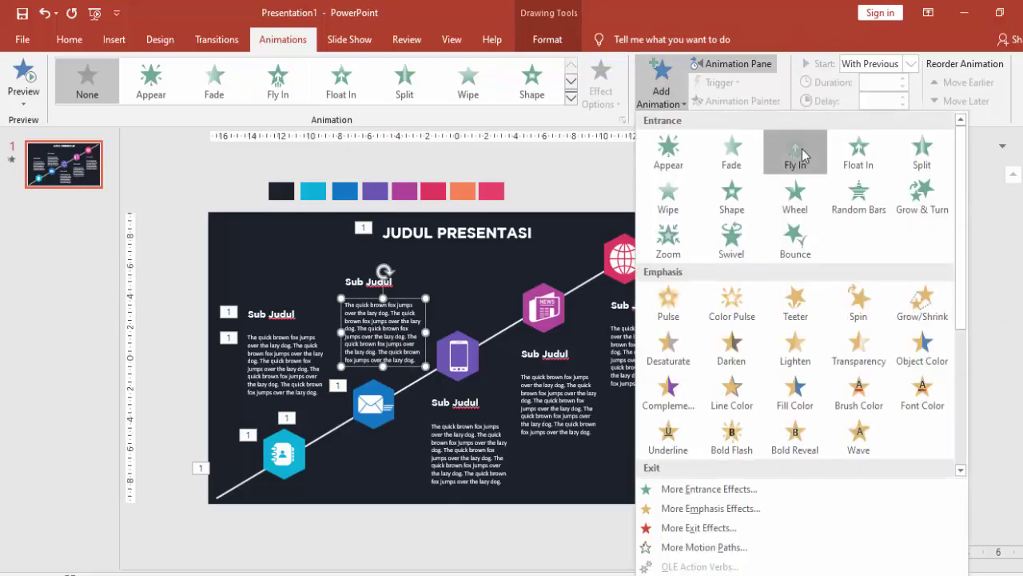
click(802, 154)
click(601, 84)
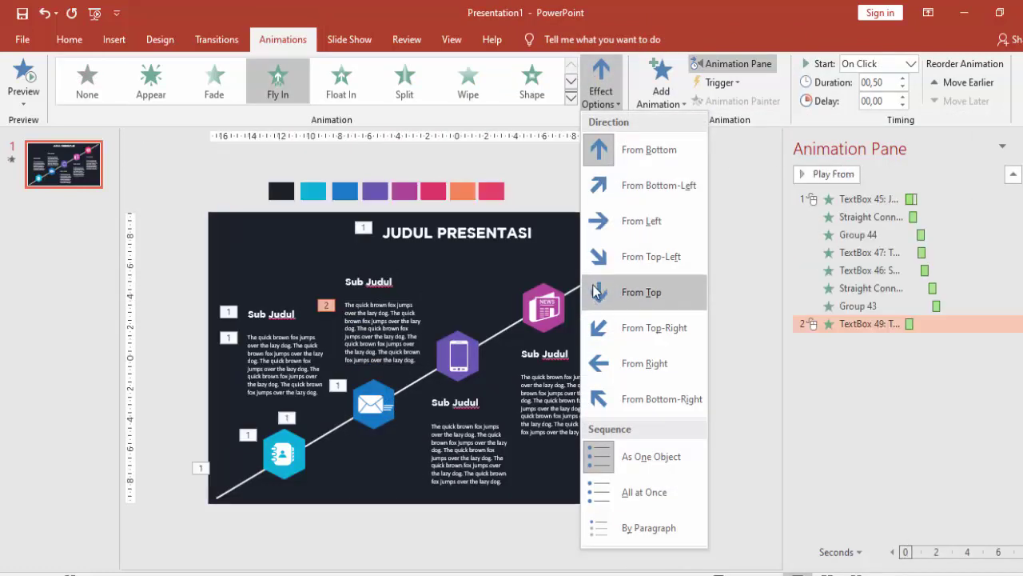
click(592, 293)
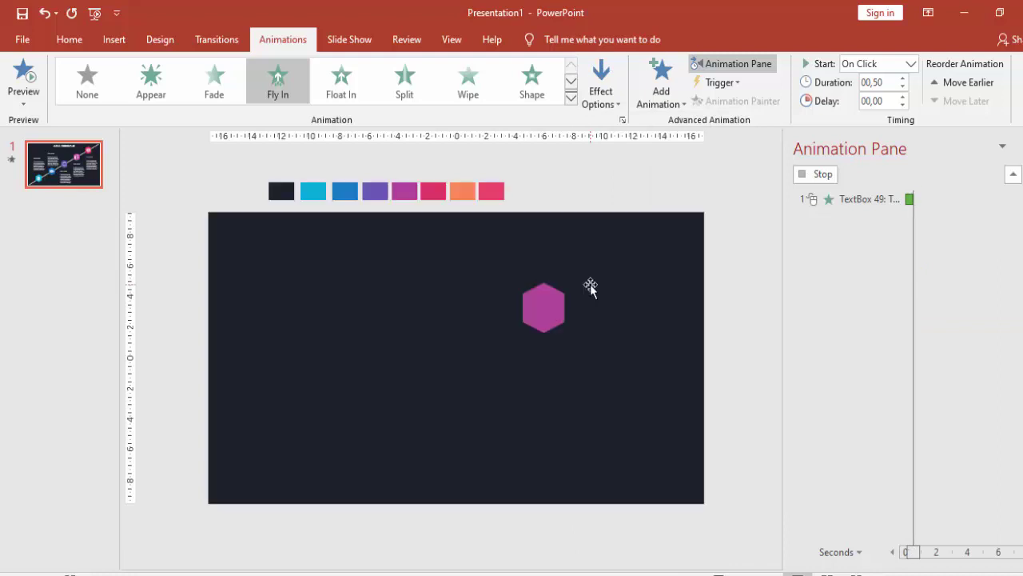
click(912, 64)
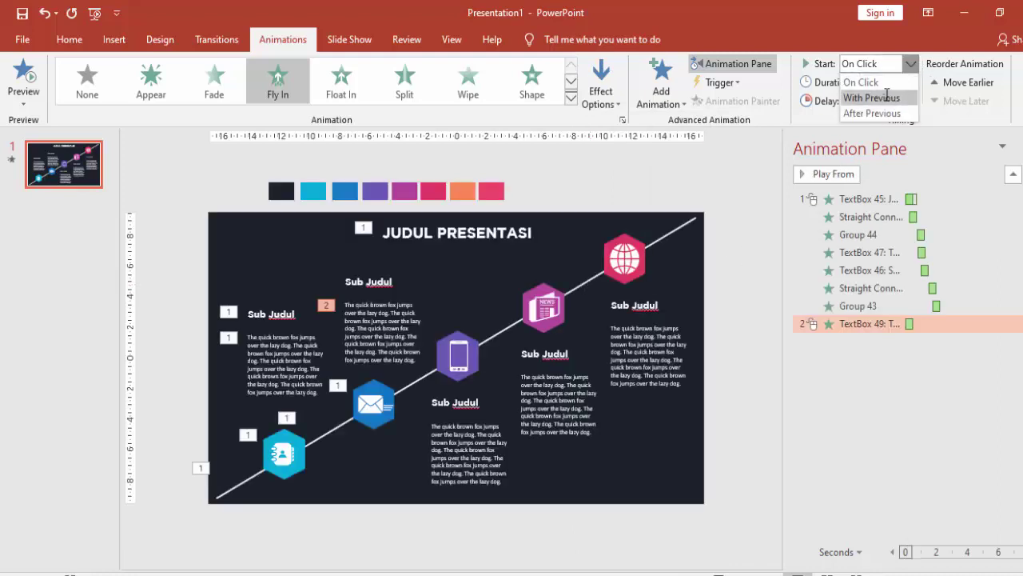
click(888, 96)
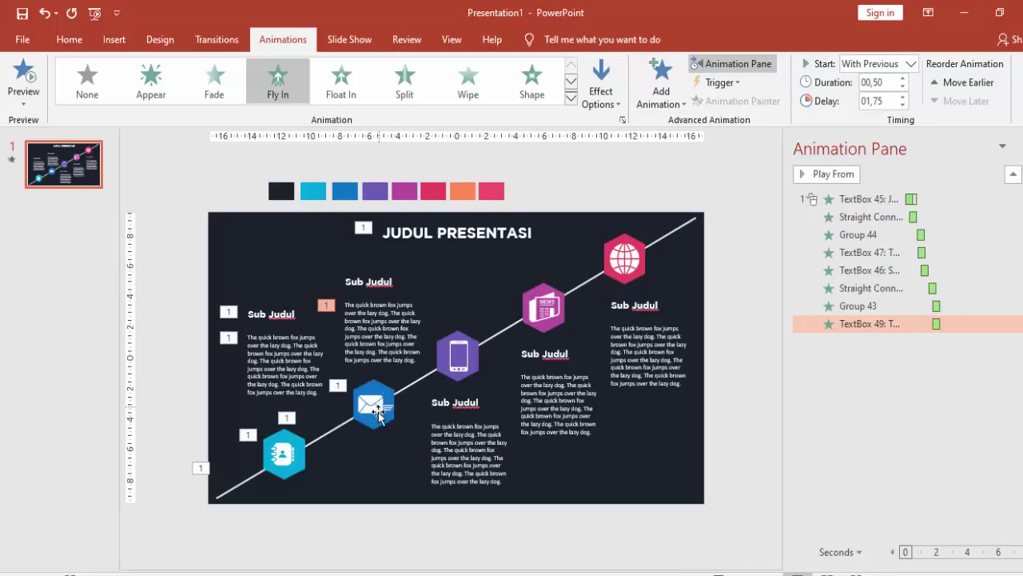
drag(939, 325, 940, 332)
Give that body text's Fly In a 0.2 sec smooth end
double_click(938, 324)
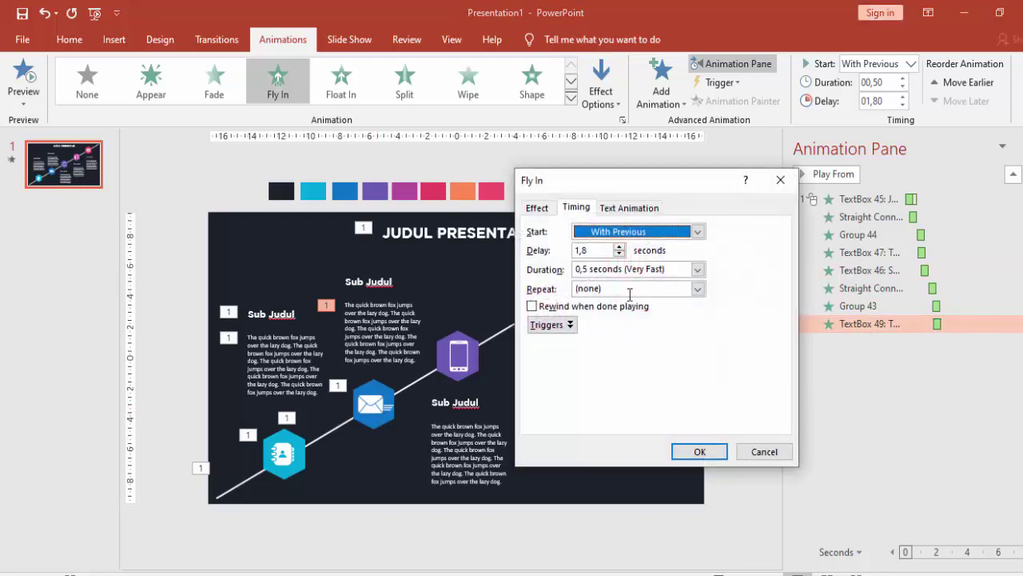
click(543, 210)
drag(622, 295, 633, 295)
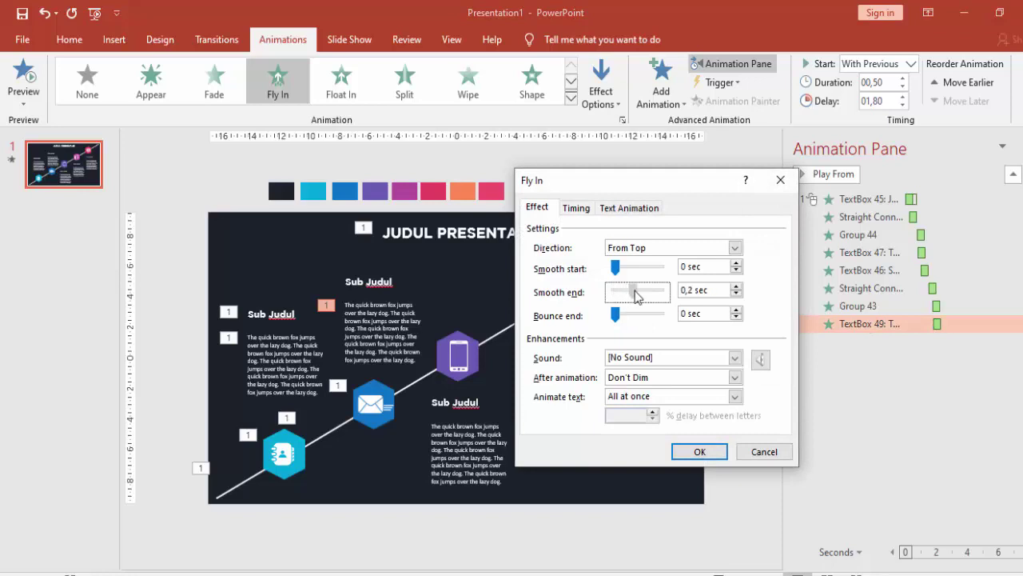
click(701, 452)
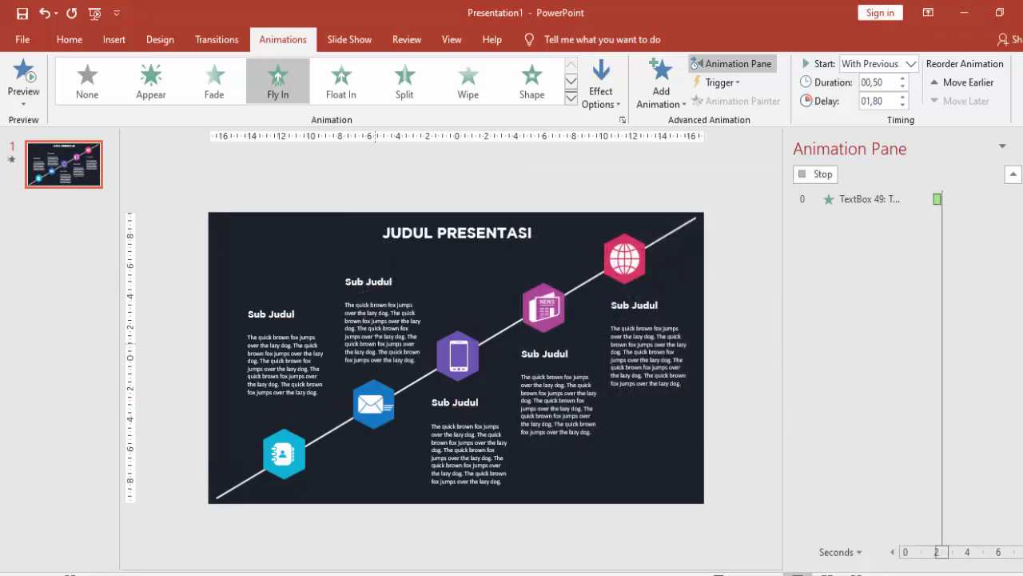
Copy the body text's Fly In onto its Sub Judul title with Animation Painter
click(396, 322)
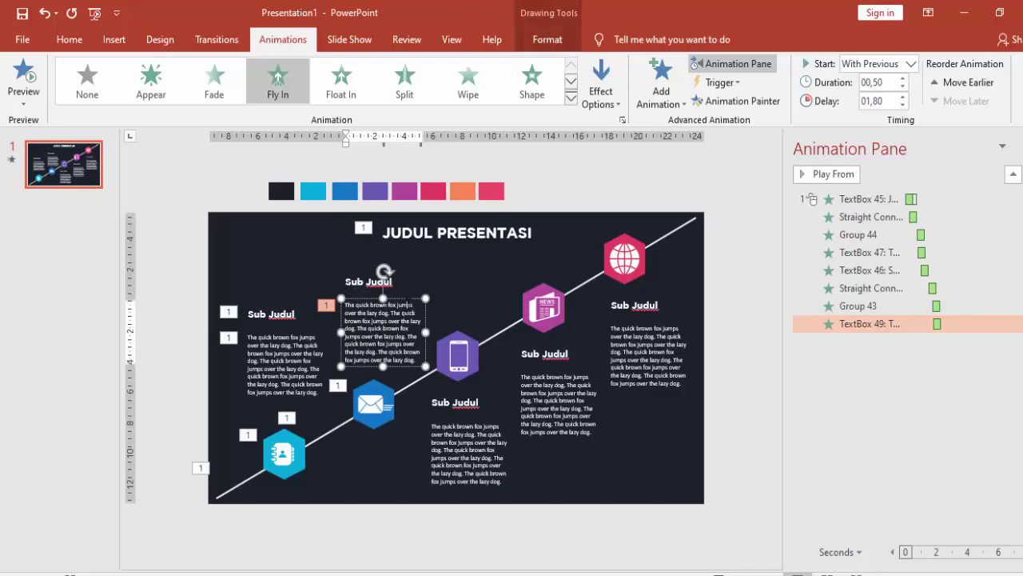
click(730, 104)
click(369, 283)
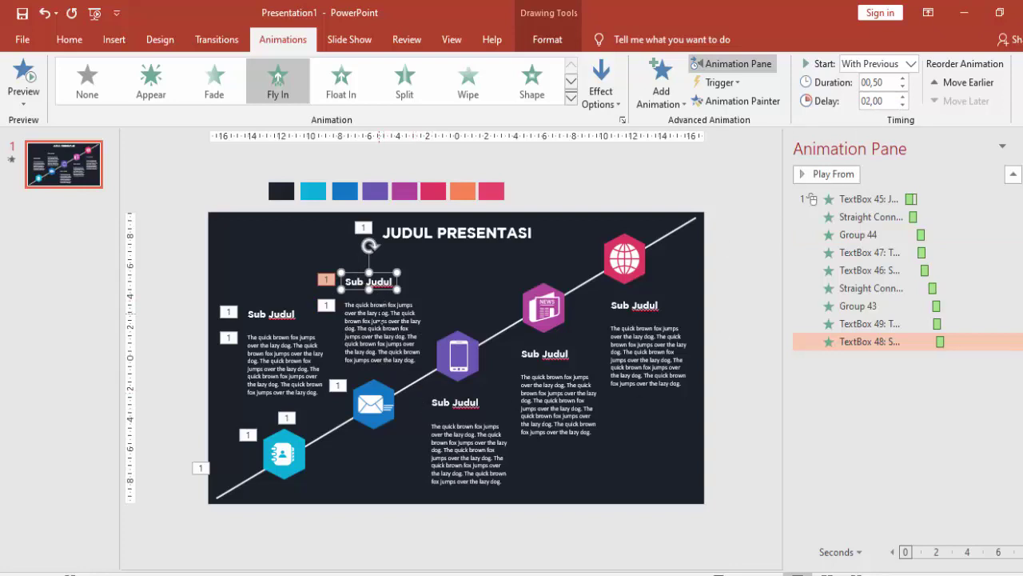
Nudge the left Sub Judul heading slightly down to line up with the timeline
click(369, 285)
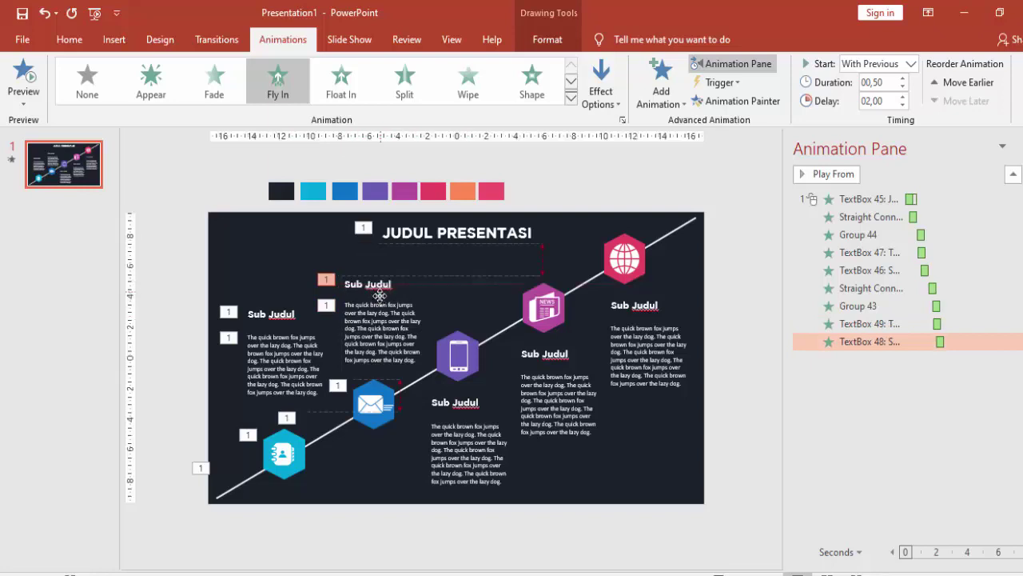
click(280, 330)
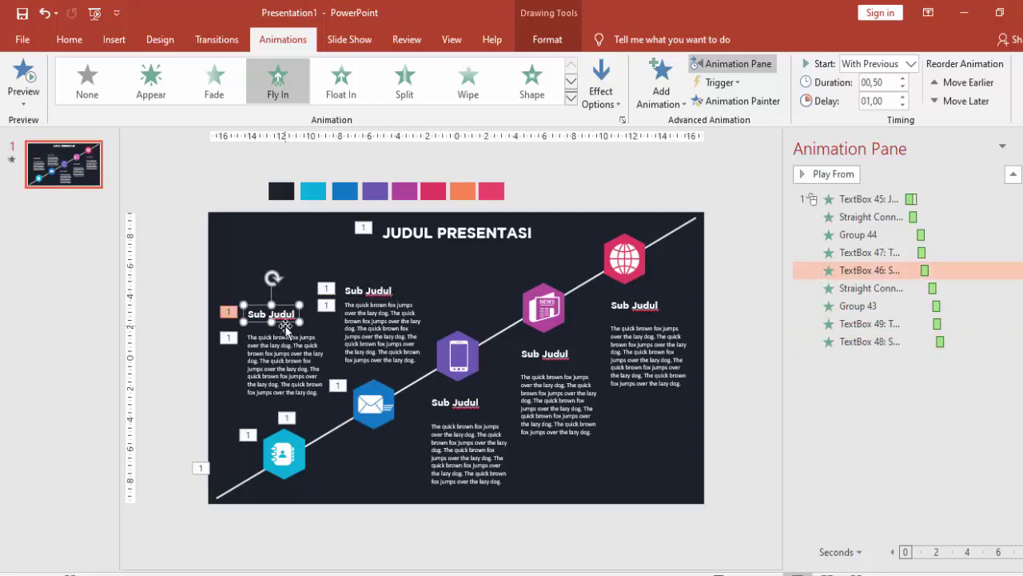
drag(280, 332, 280, 338)
Nudge the middle, right-centre and rightmost body texts up under their Sub Judul headings
click(470, 426)
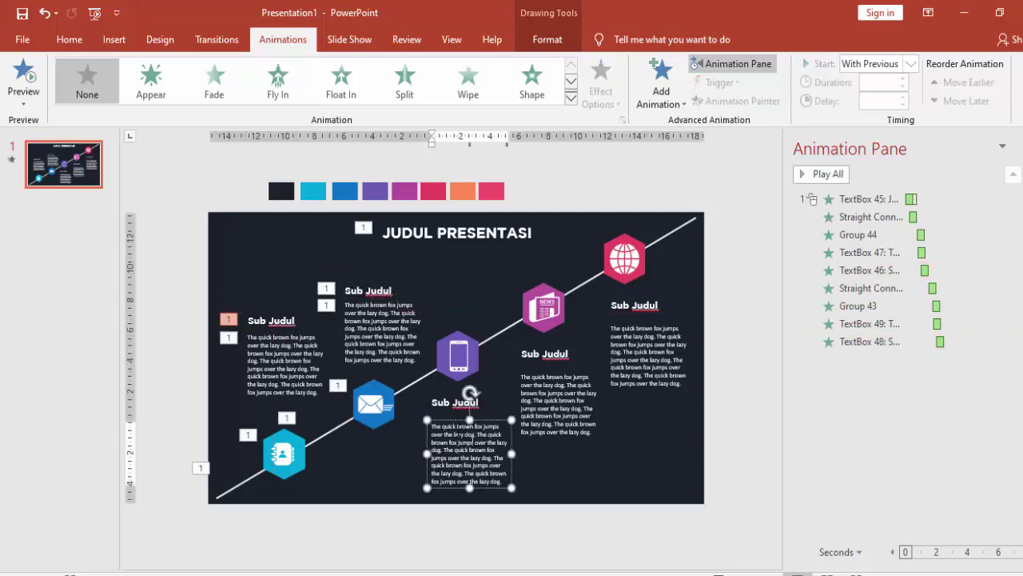
drag(479, 419, 478, 408)
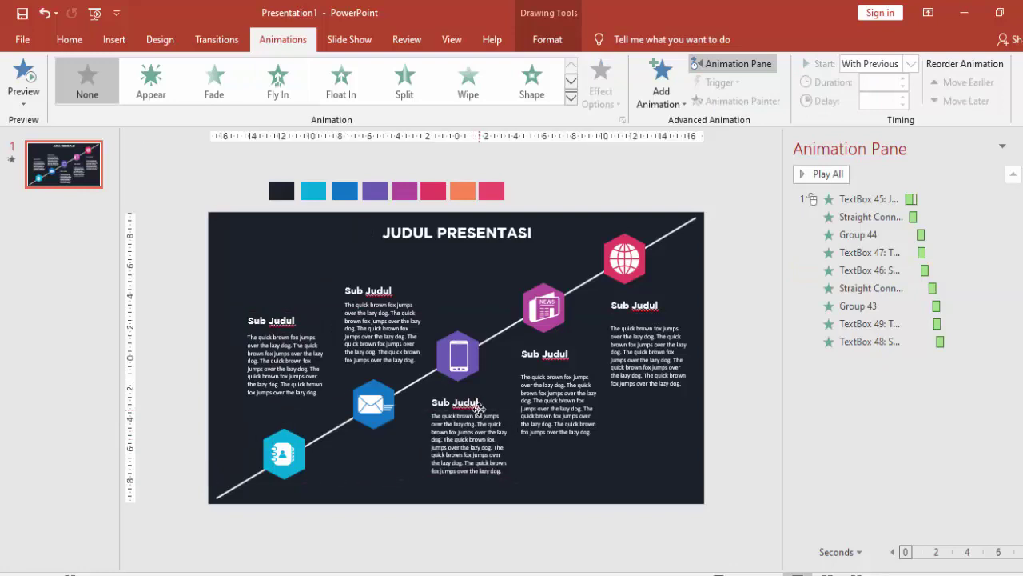
click(562, 371)
drag(564, 366, 575, 360)
click(631, 325)
drag(631, 325, 631, 319)
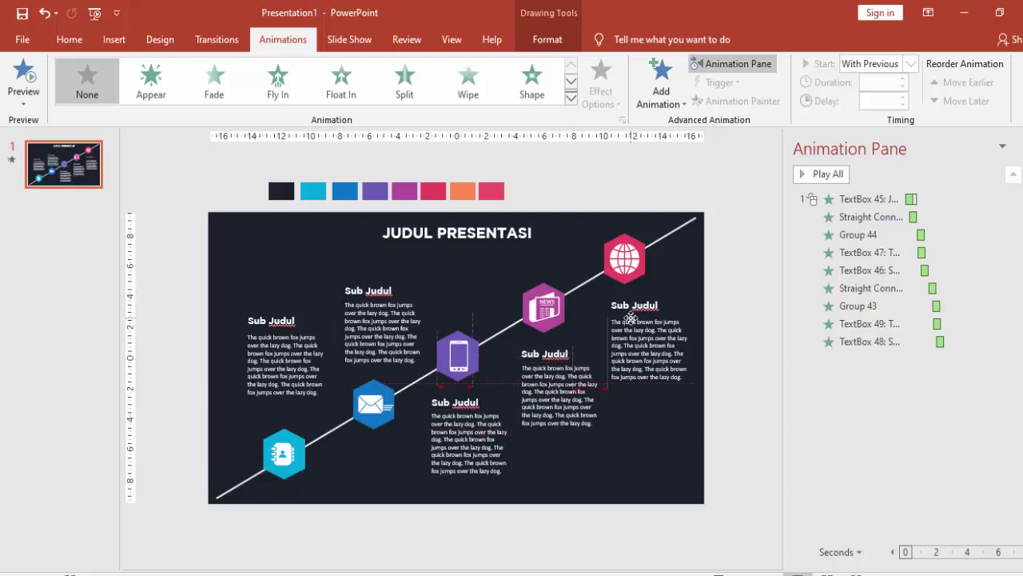
click(724, 300)
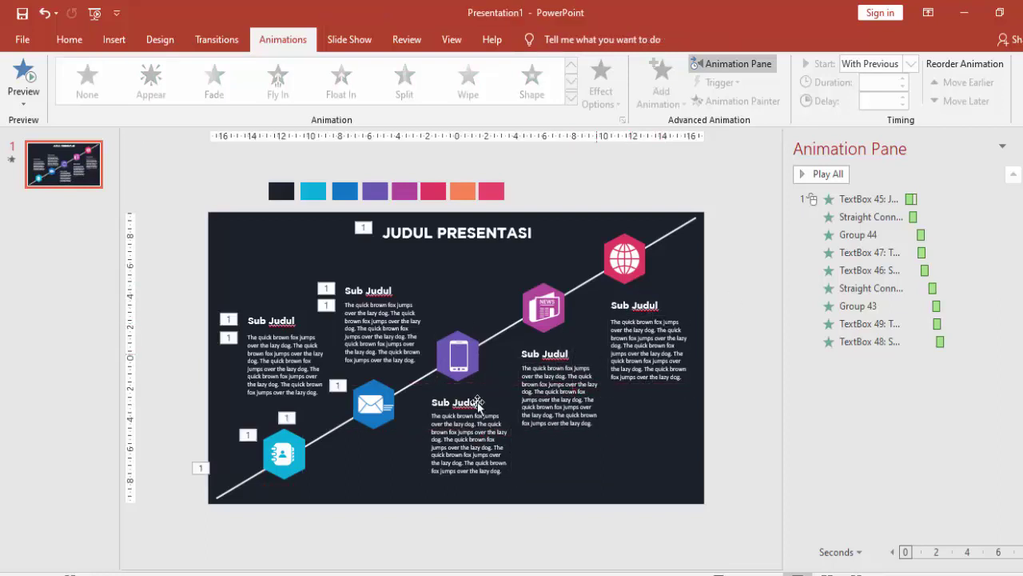
click(427, 378)
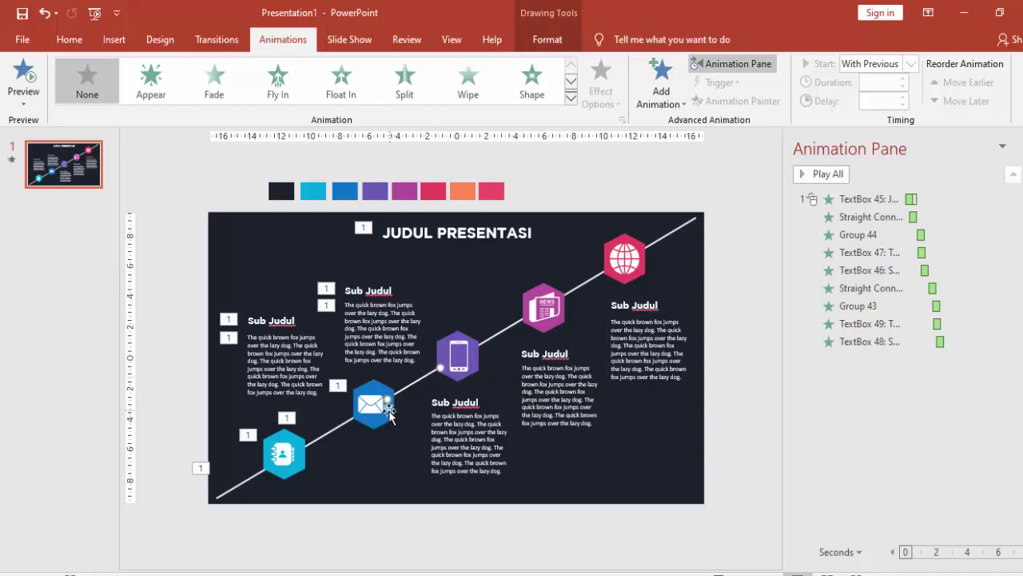
Give the envelope-to-phone connector a Wipe entrance, With Previous, delayed 2.50 s
click(668, 80)
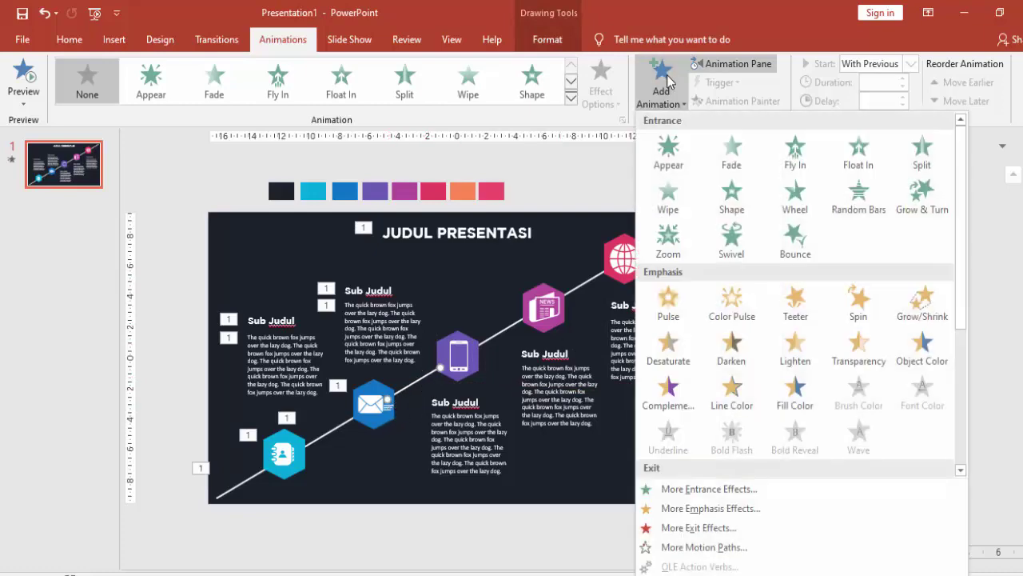
click(668, 207)
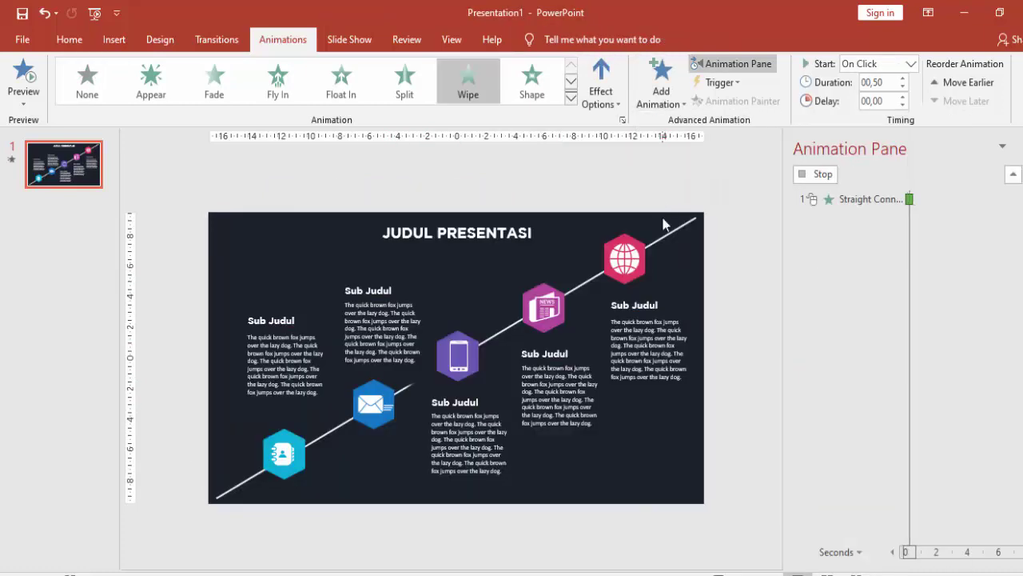
click(911, 63)
click(888, 98)
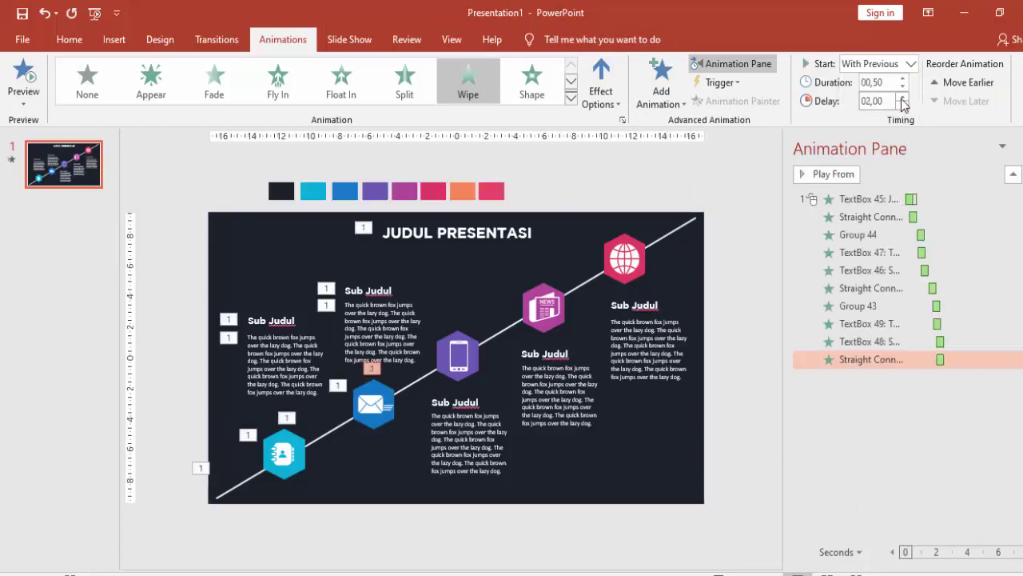
click(904, 98)
click(408, 374)
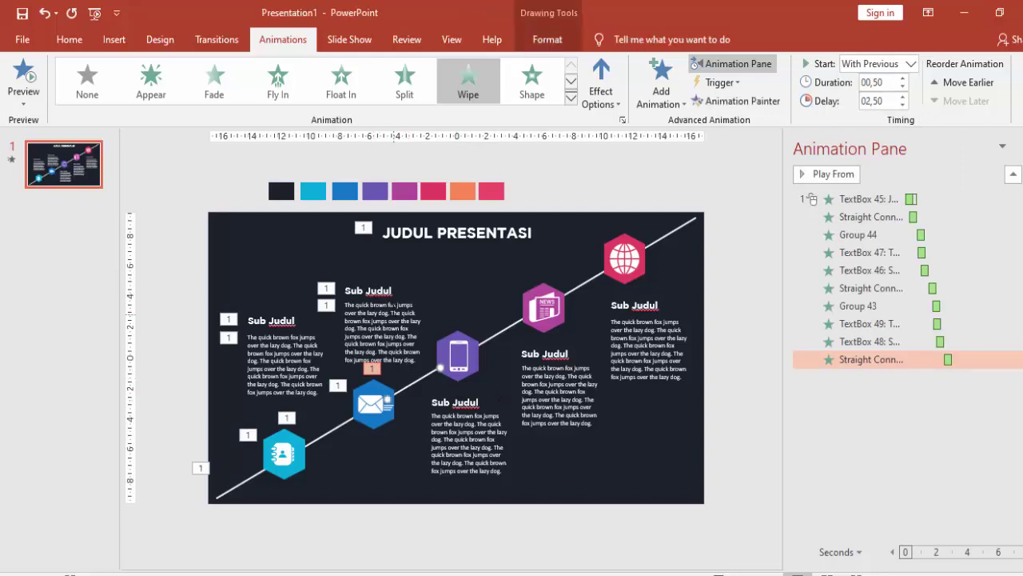
click(381, 293)
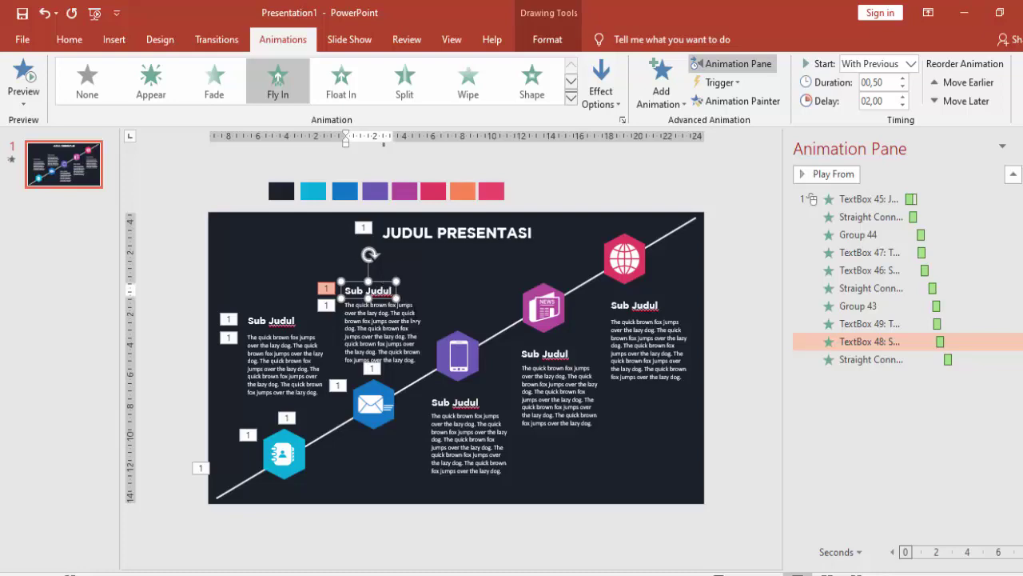
click(468, 366)
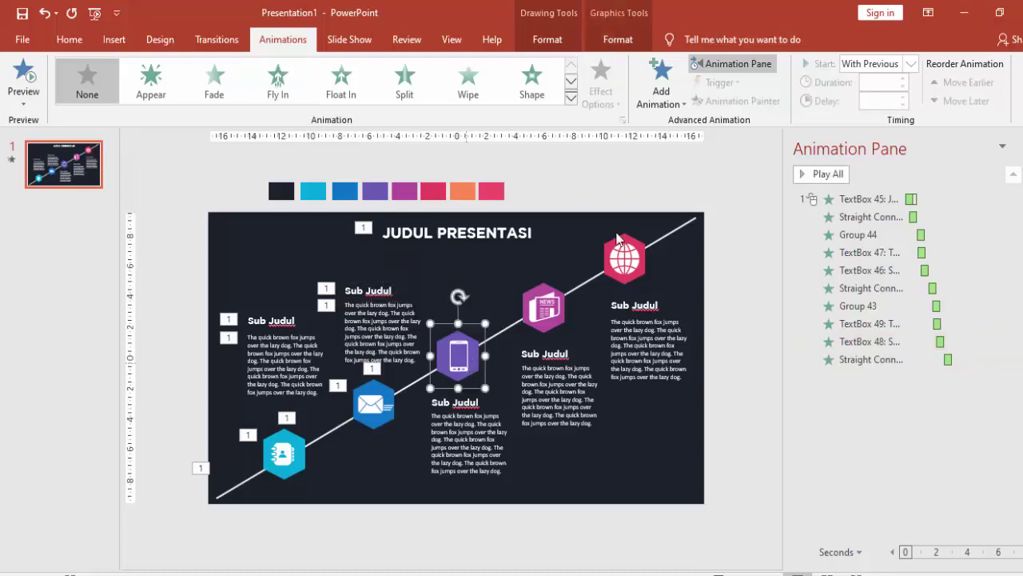
Give the phone hexagon (Group 42) a Zoom entrance, With Previous, delayed 2.75 s
click(667, 80)
click(670, 241)
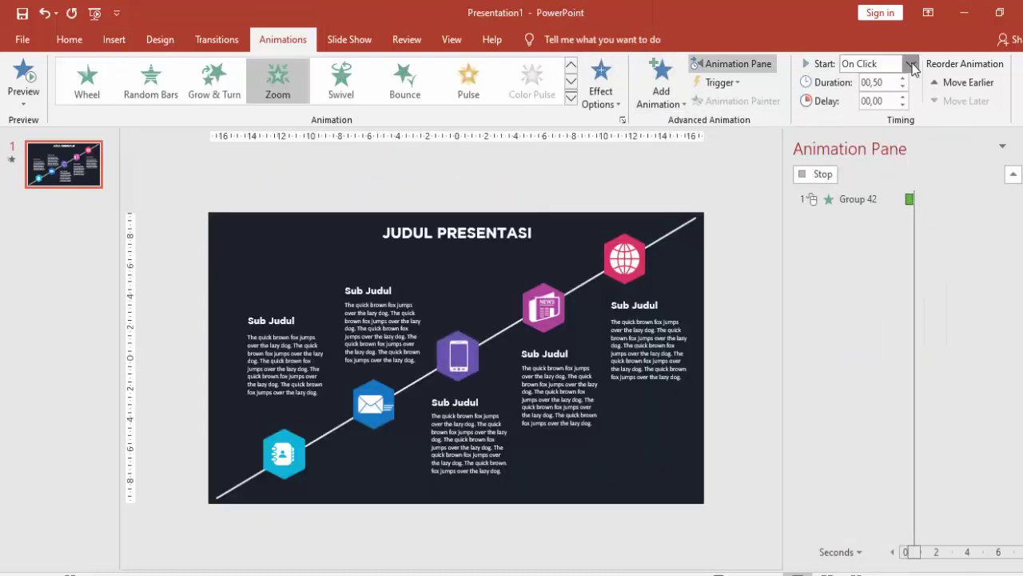
click(911, 64)
click(870, 97)
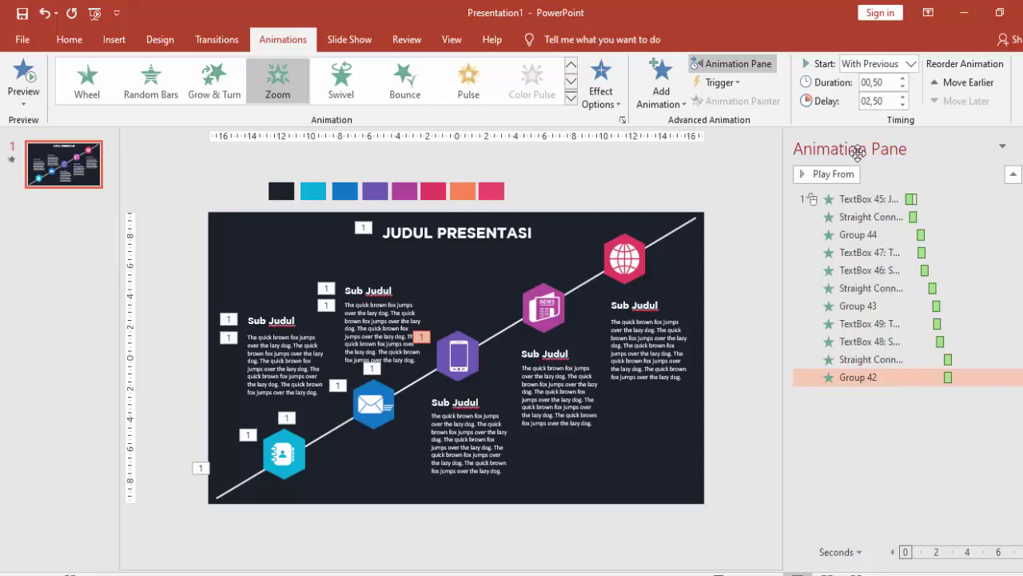
click(905, 97)
click(473, 369)
click(470, 406)
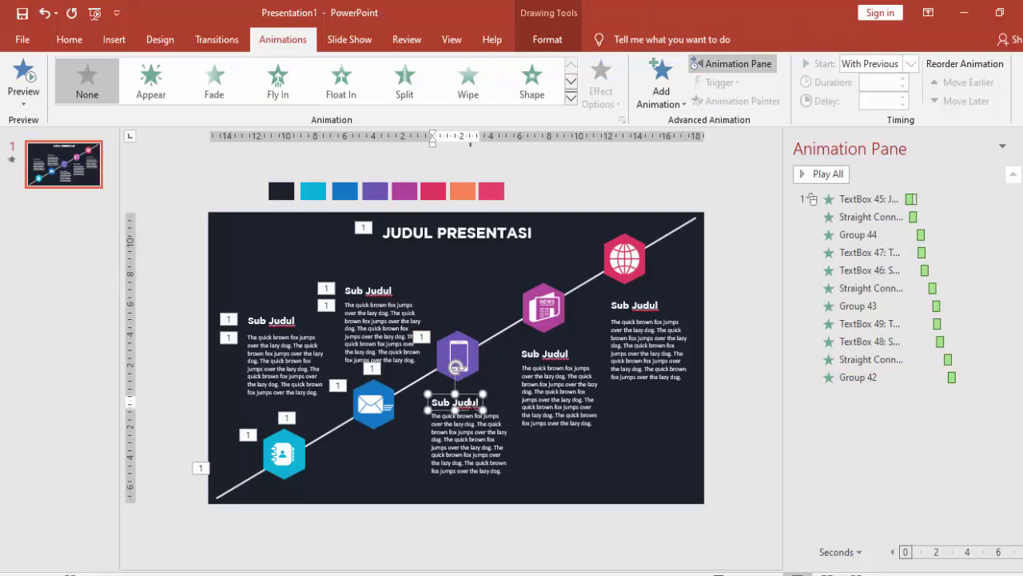
Give TextBox 50 a Fly In entrance starting With Previous after 3.25 s
click(661, 84)
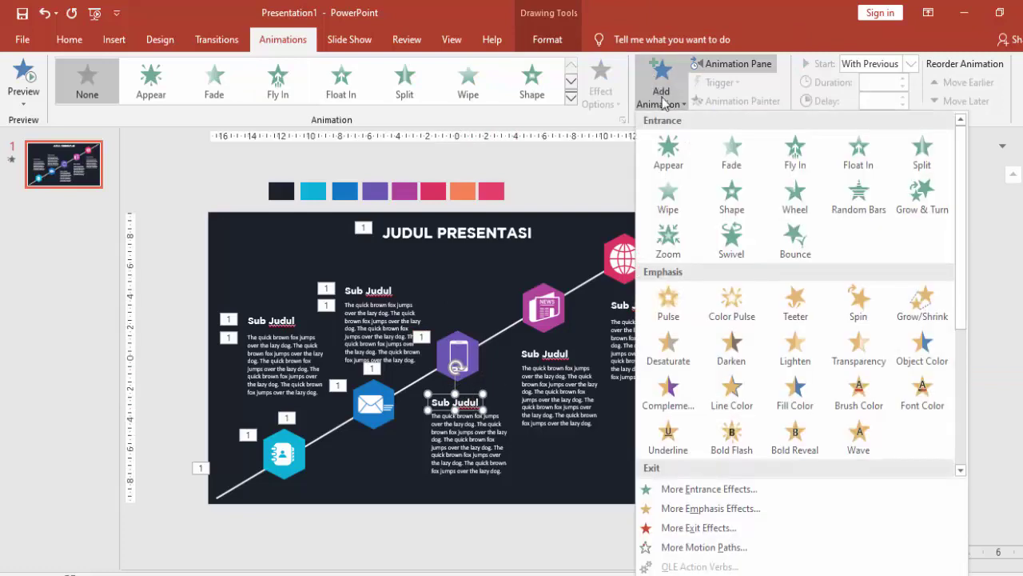
click(794, 151)
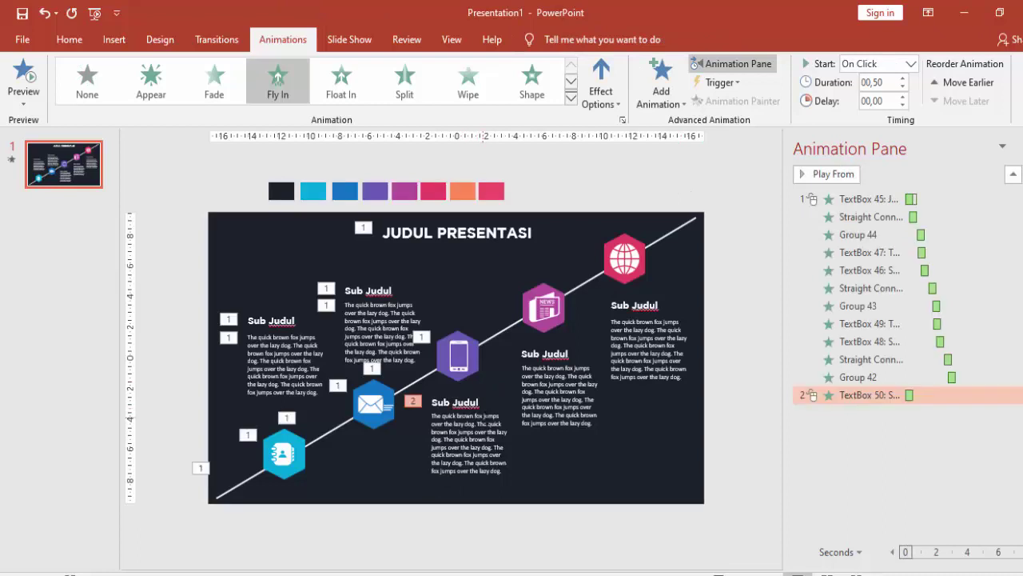
click(911, 63)
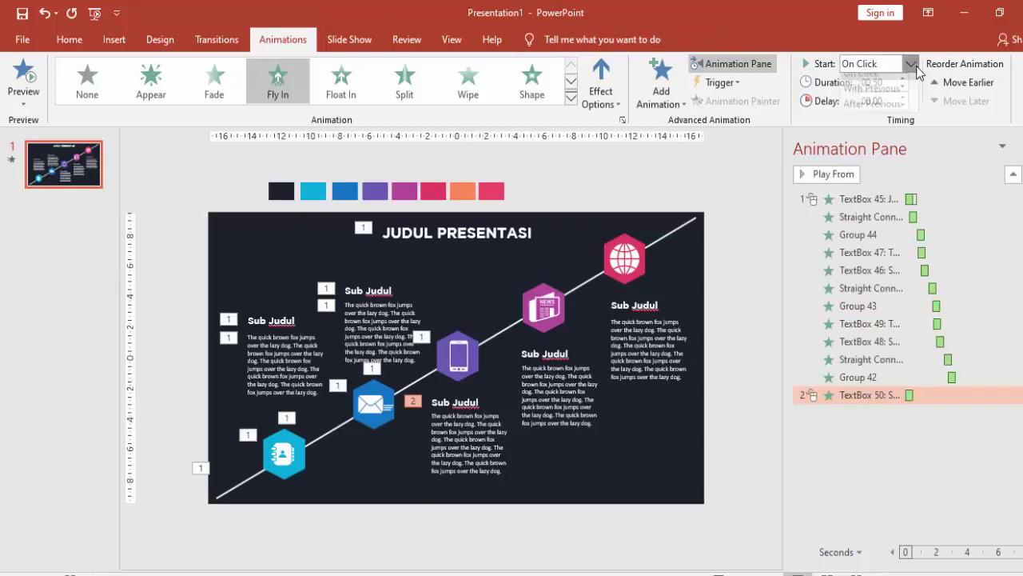
click(872, 97)
text(03,25)
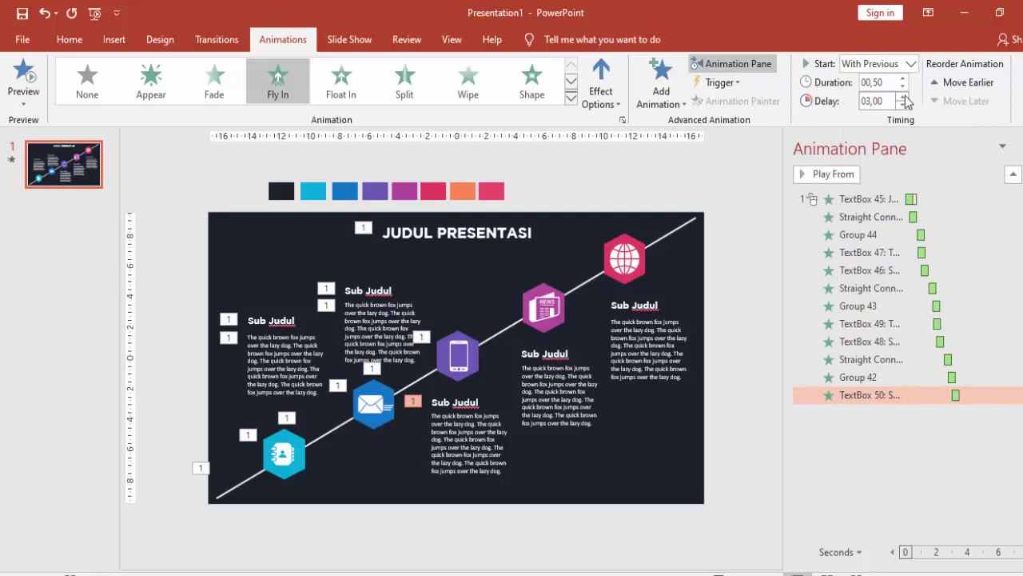
click(458, 360)
click(472, 398)
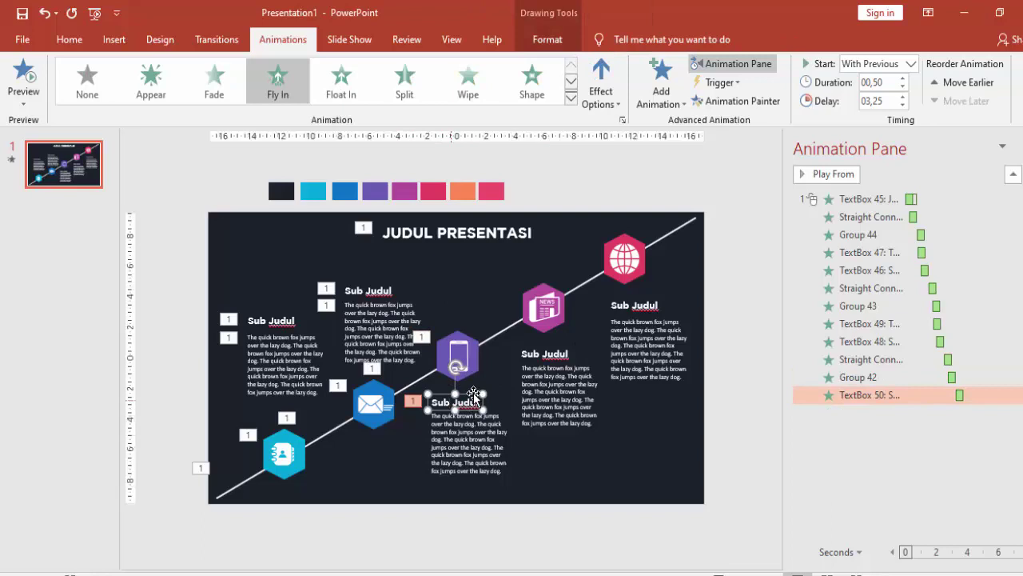
Add a 0.22-second smooth end to the heading's Fly In effect
double_click(960, 395)
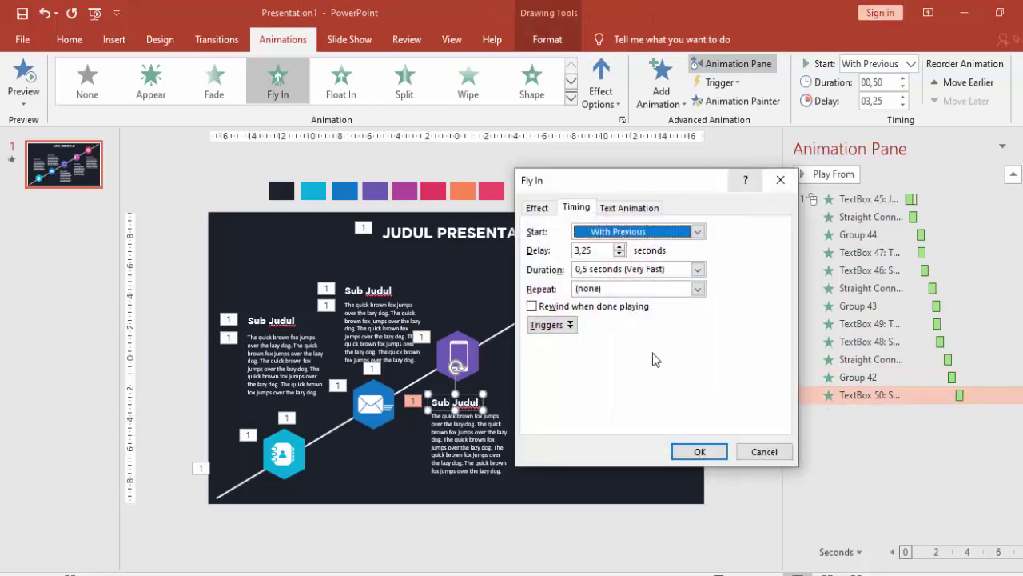
click(540, 209)
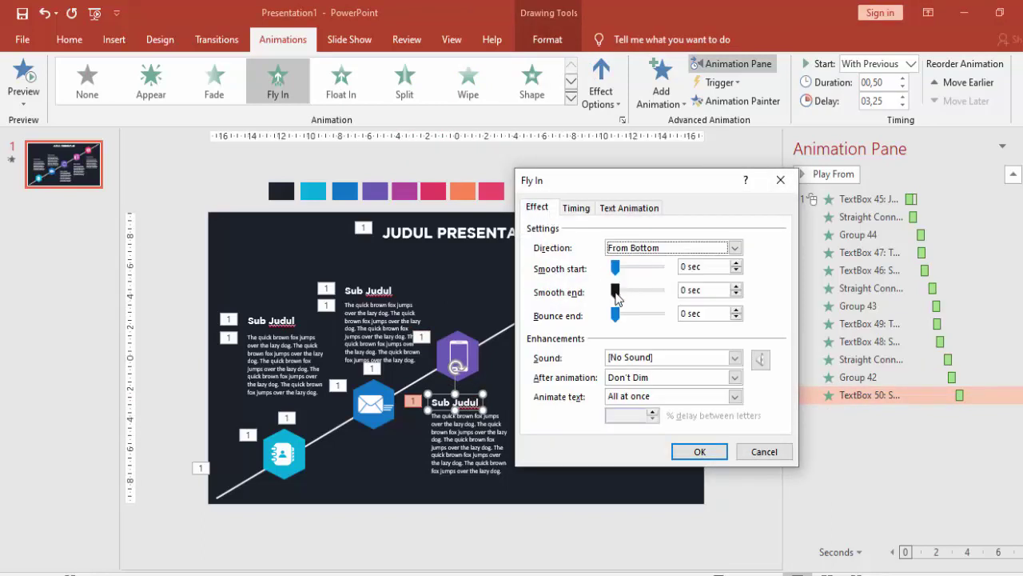
drag(616, 298, 636, 296)
click(699, 451)
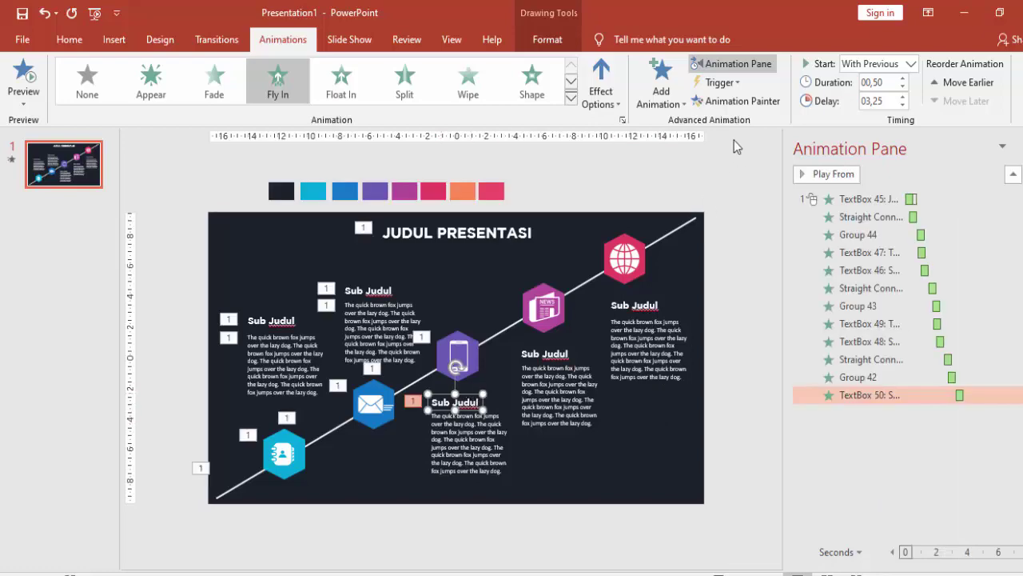
Copy the heading's Fly In onto the body text below (TextBox 51, 3.50 s delay)
click(736, 101)
click(446, 444)
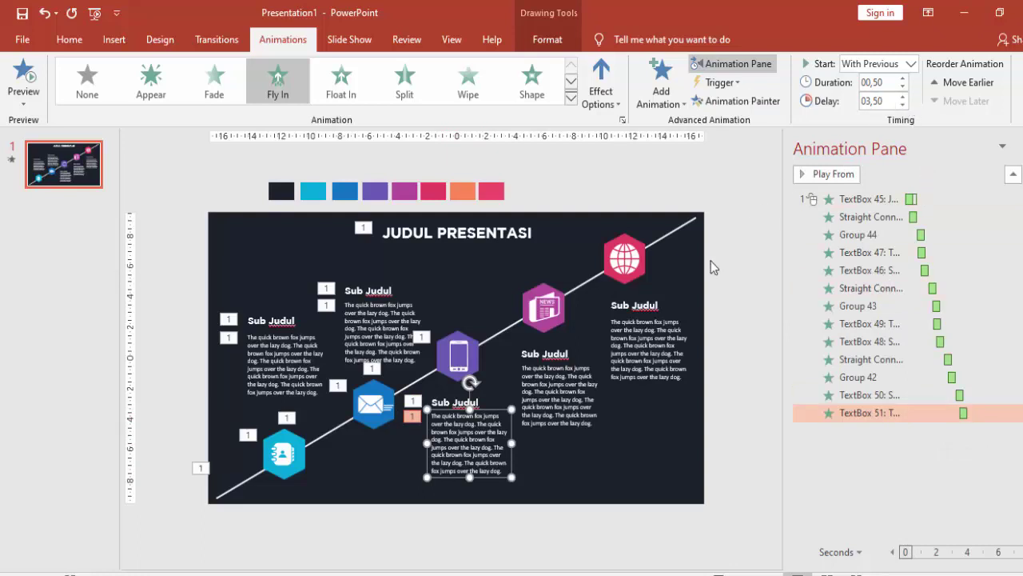
click(475, 348)
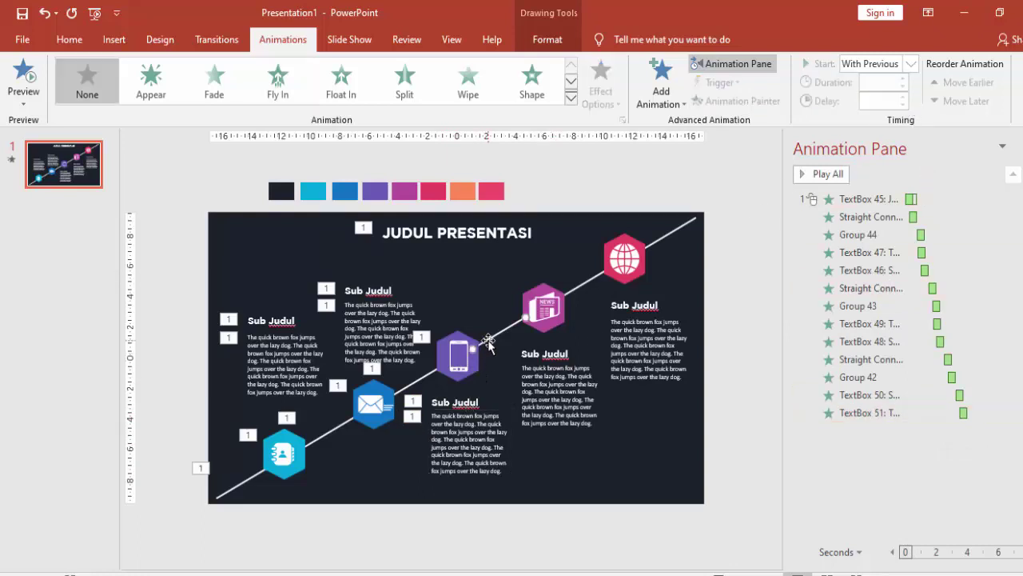
Give the phone-to-news connector a Wipe entrance, With Previous, delayed 4.00 s
click(662, 84)
click(690, 196)
click(910, 63)
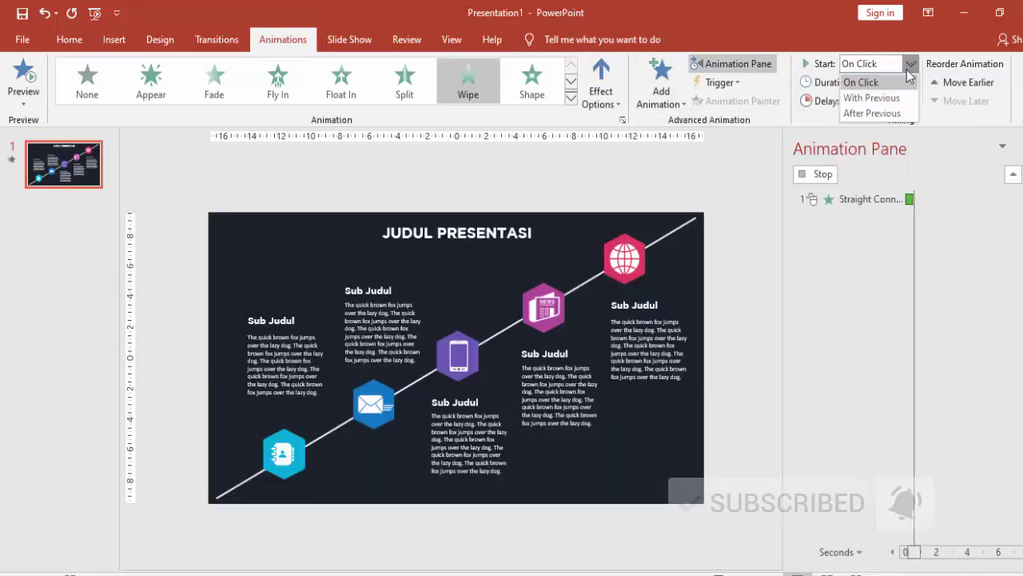
click(880, 97)
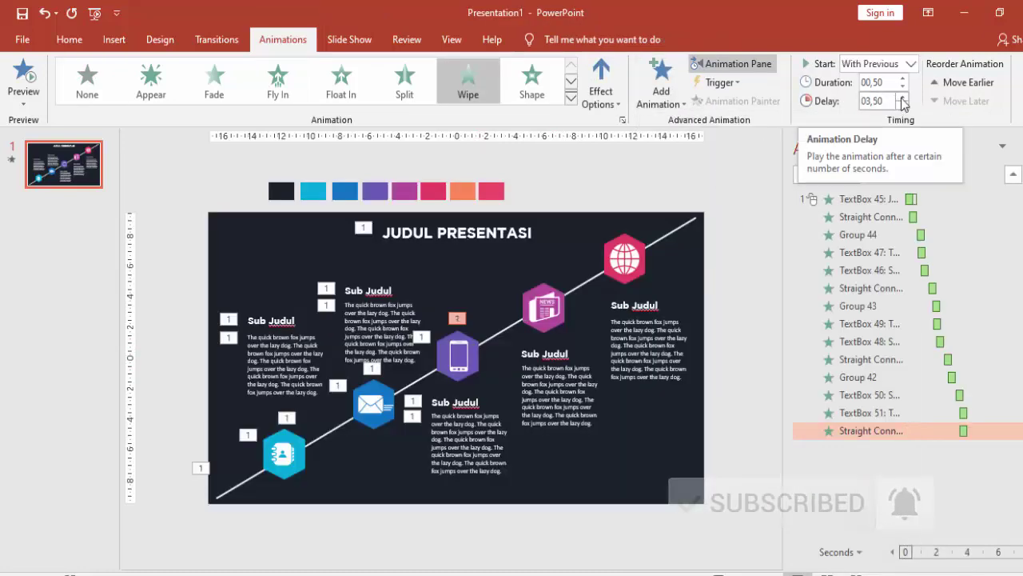
click(902, 97)
click(902, 97)
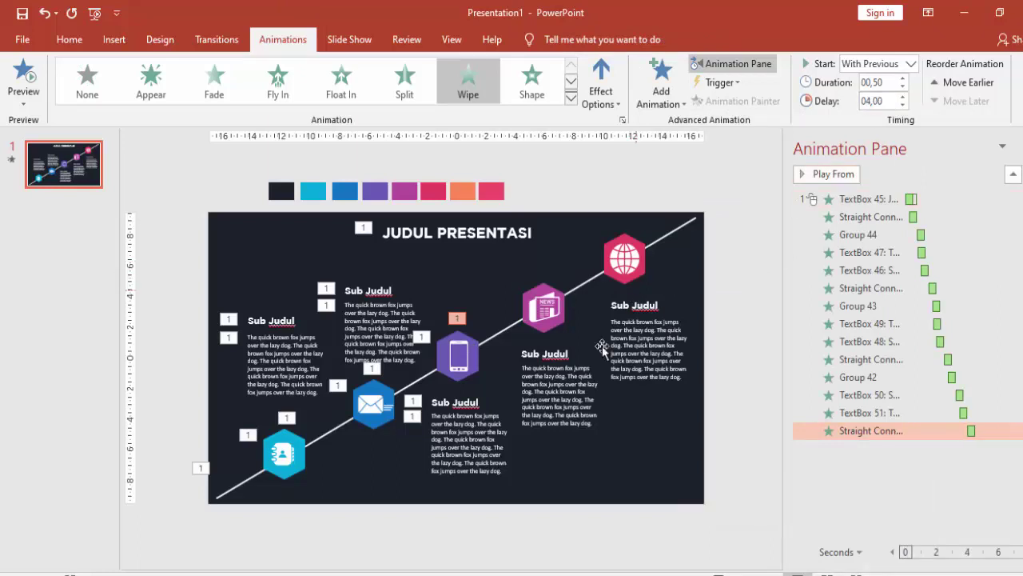
click(547, 318)
Give the purple news hexagon (Group 41) a Zoom entrance, With Previous, delayed 4.25 s
click(661, 92)
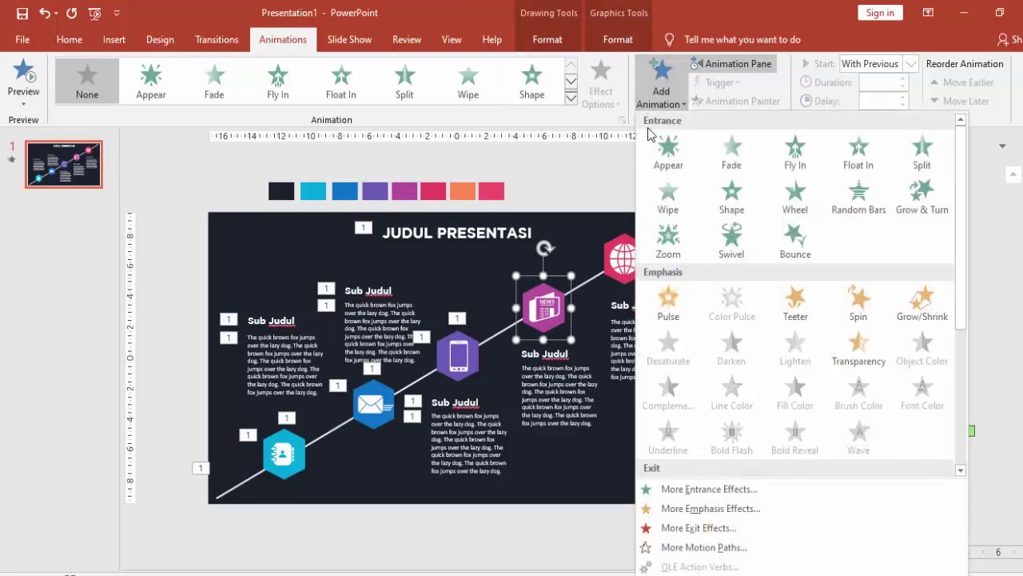
click(665, 240)
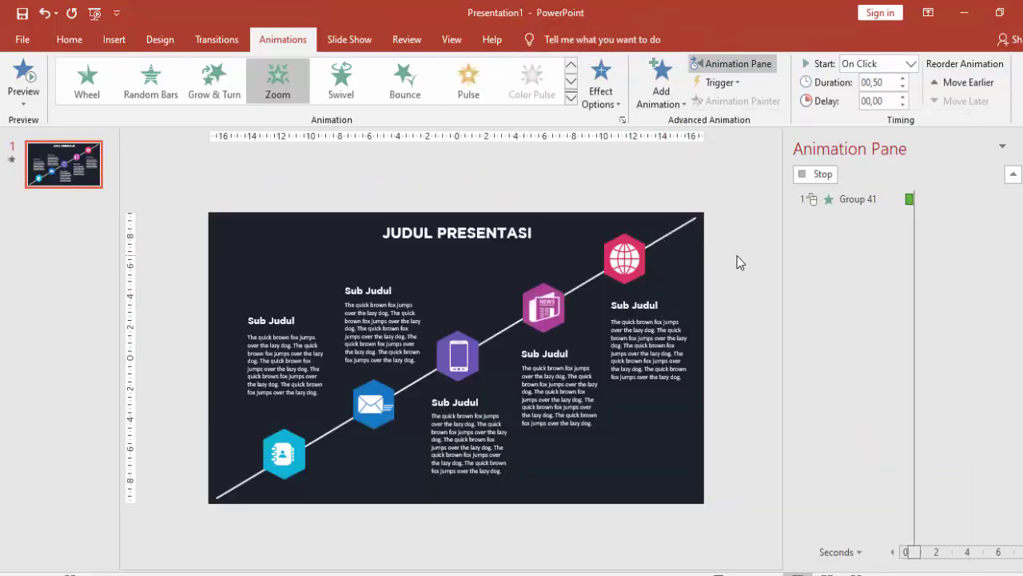
click(911, 64)
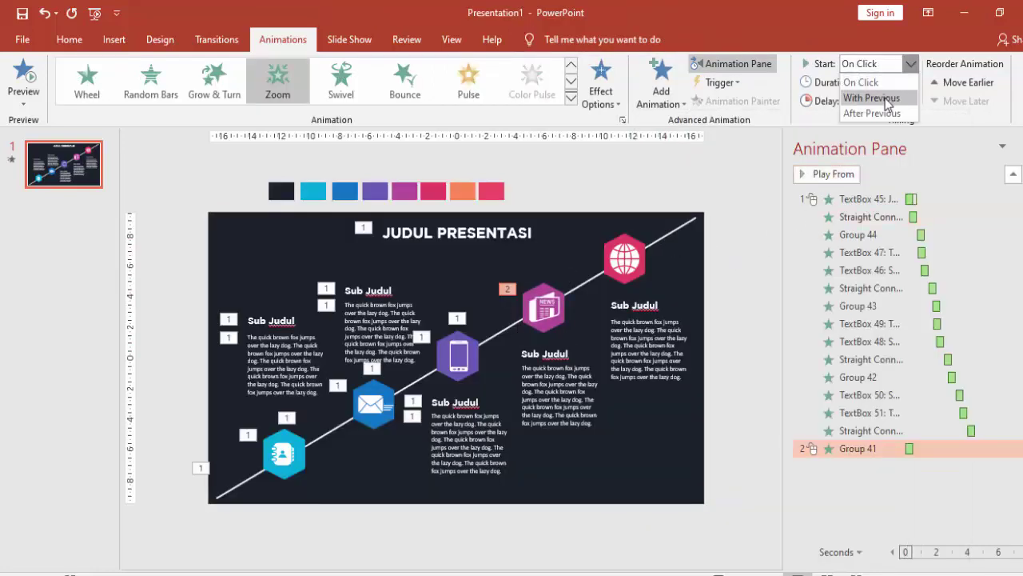
click(871, 98)
click(903, 97)
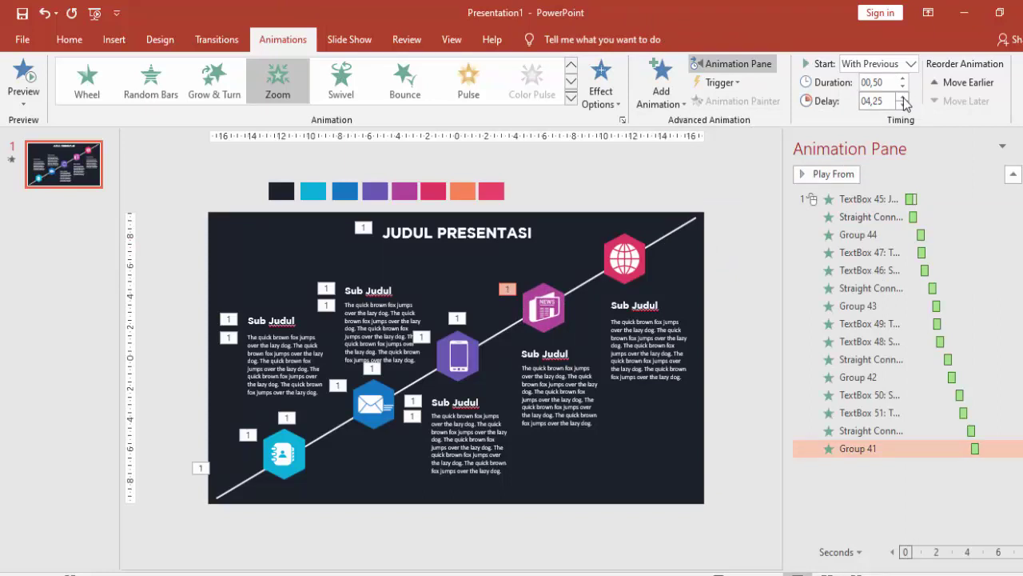
click(502, 331)
click(546, 320)
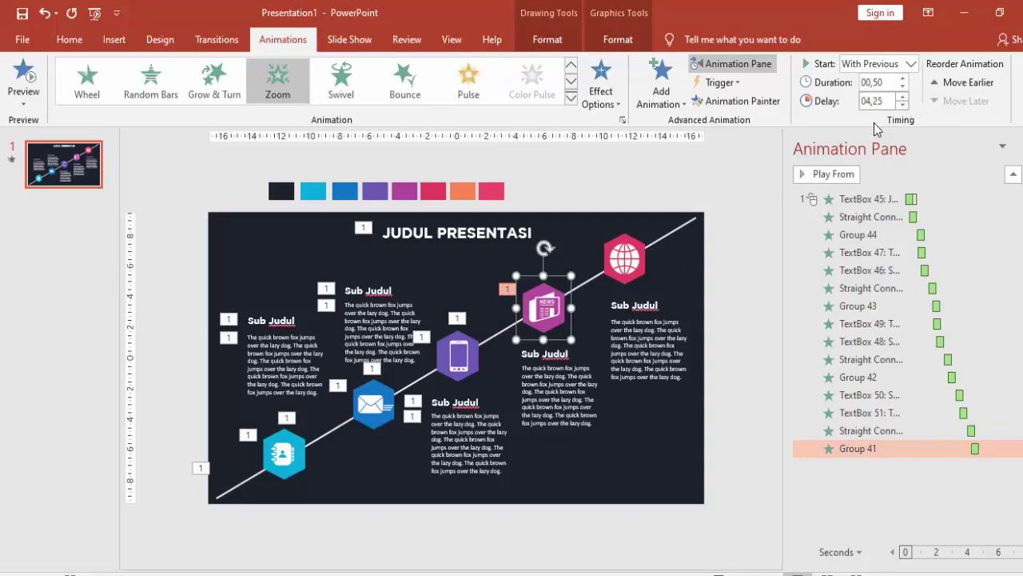
click(547, 355)
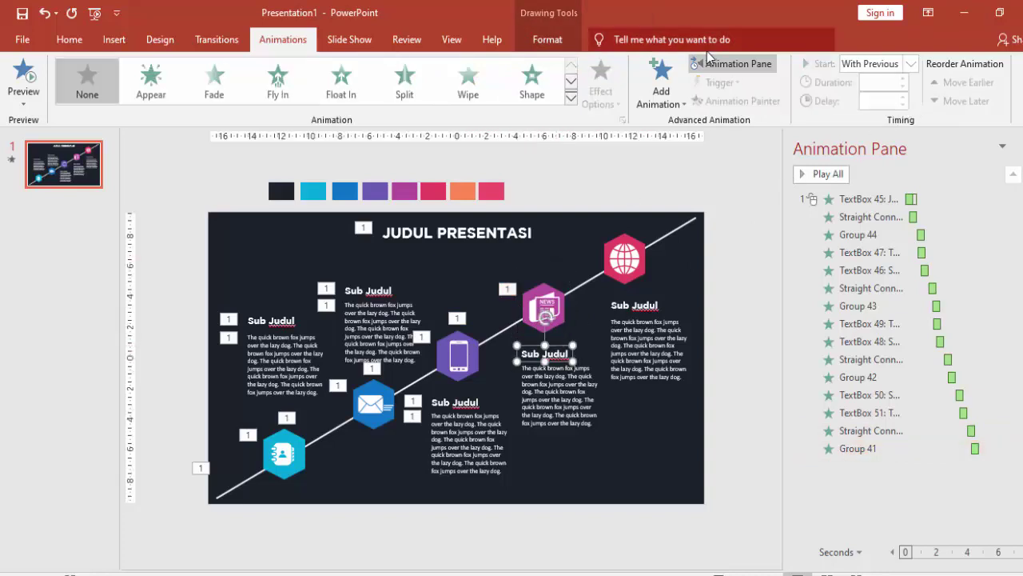
Give the news heading TextBox 52 a Fly In, With Previous, delayed about 4.7 s
click(660, 84)
click(796, 165)
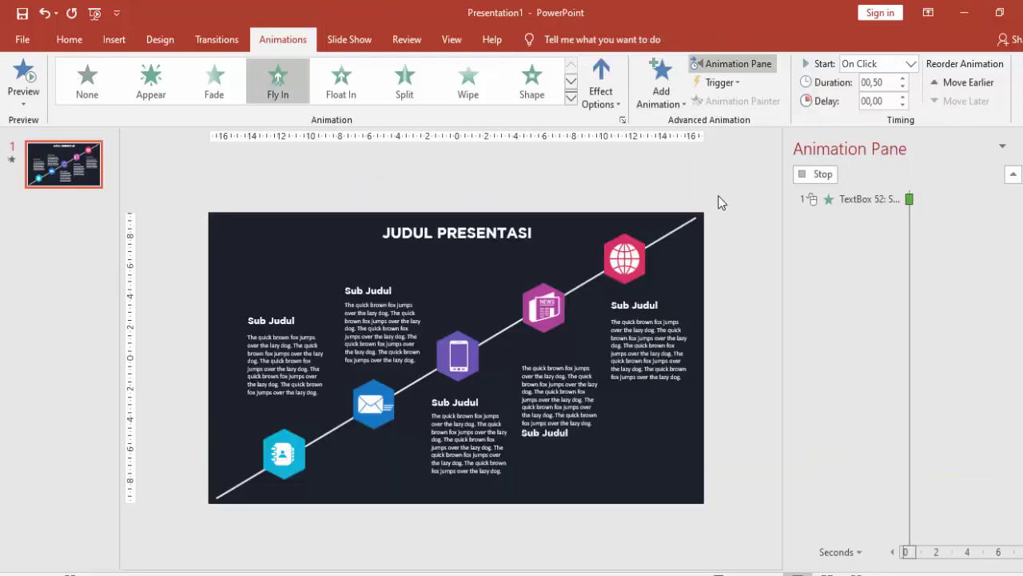
click(910, 63)
click(871, 97)
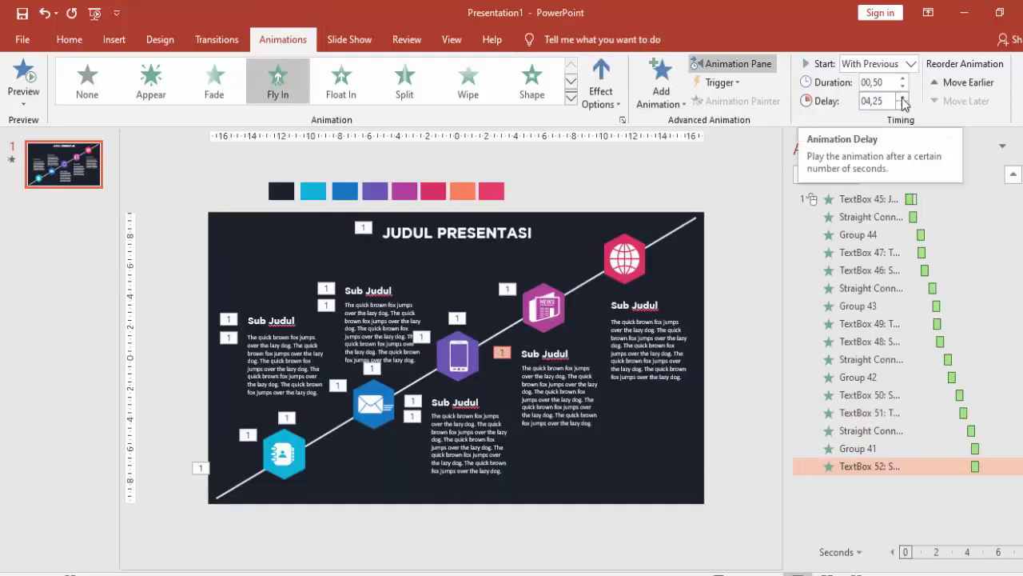
click(903, 98)
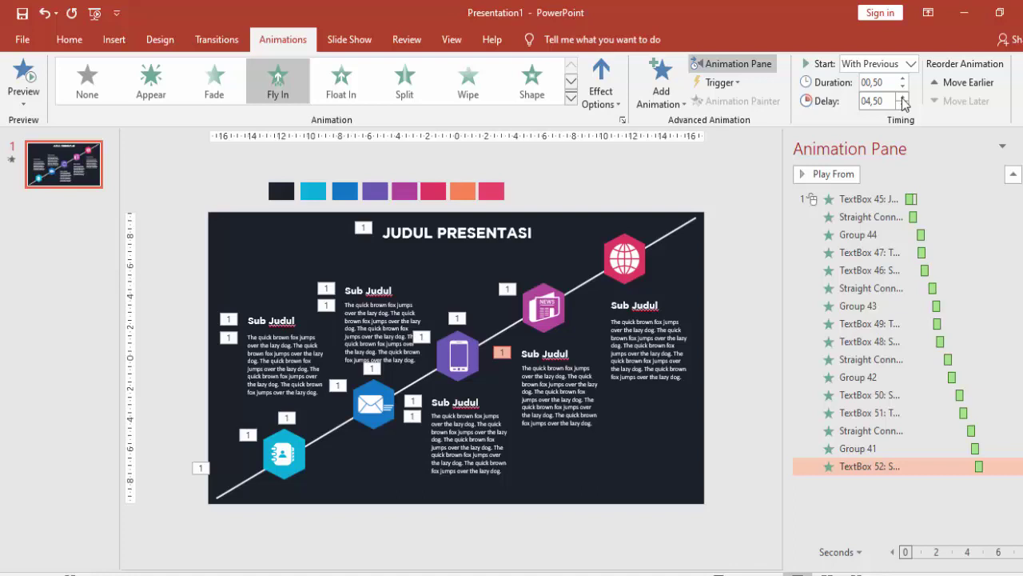
click(903, 97)
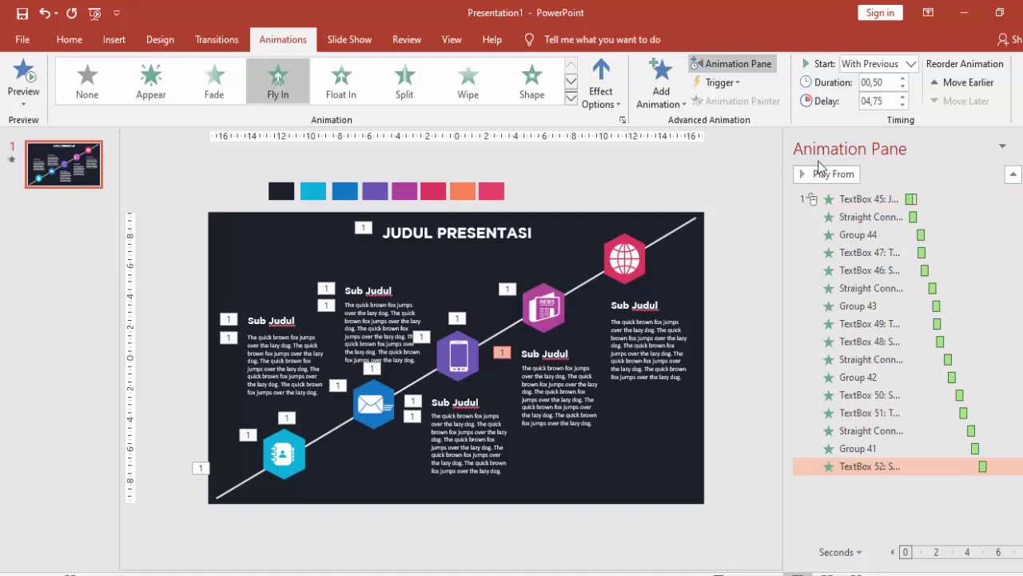
Add a 0.25-second smooth end to the news heading's Fly In
double_click(984, 468)
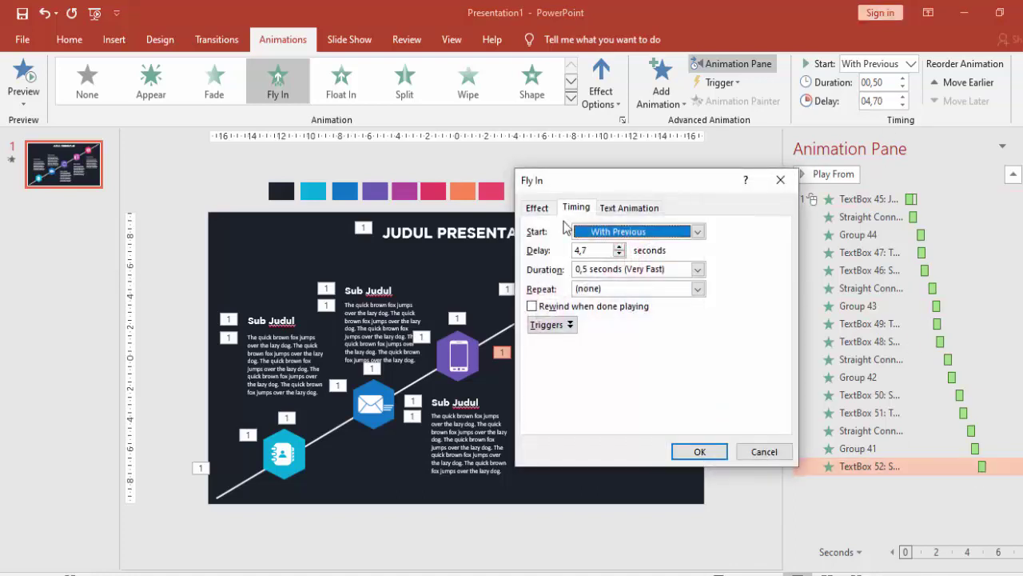
click(537, 207)
drag(615, 292, 640, 298)
click(704, 452)
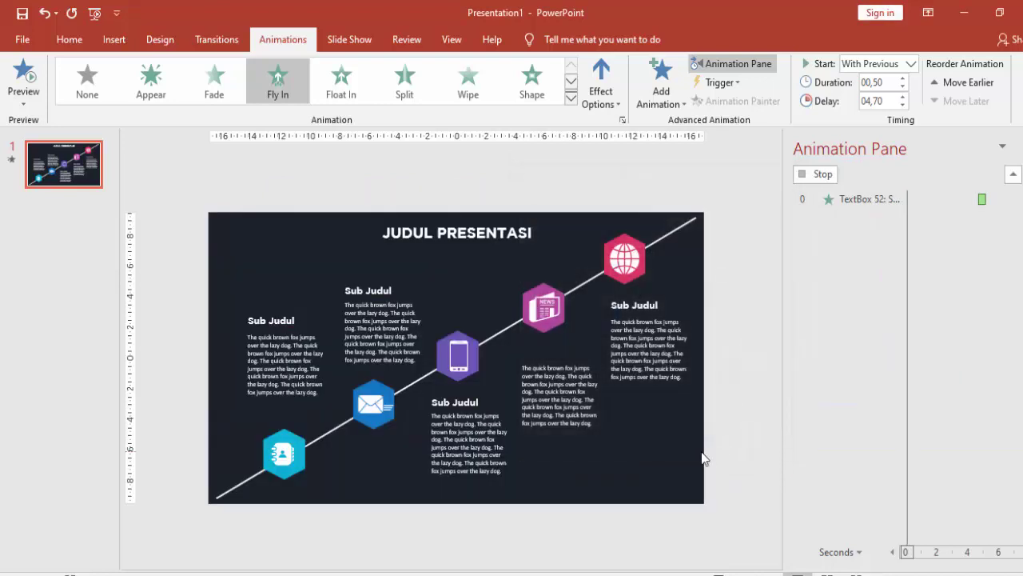
Copy the heading's Fly In onto body text TextBox 53 with a 5.00 s delay
click(564, 349)
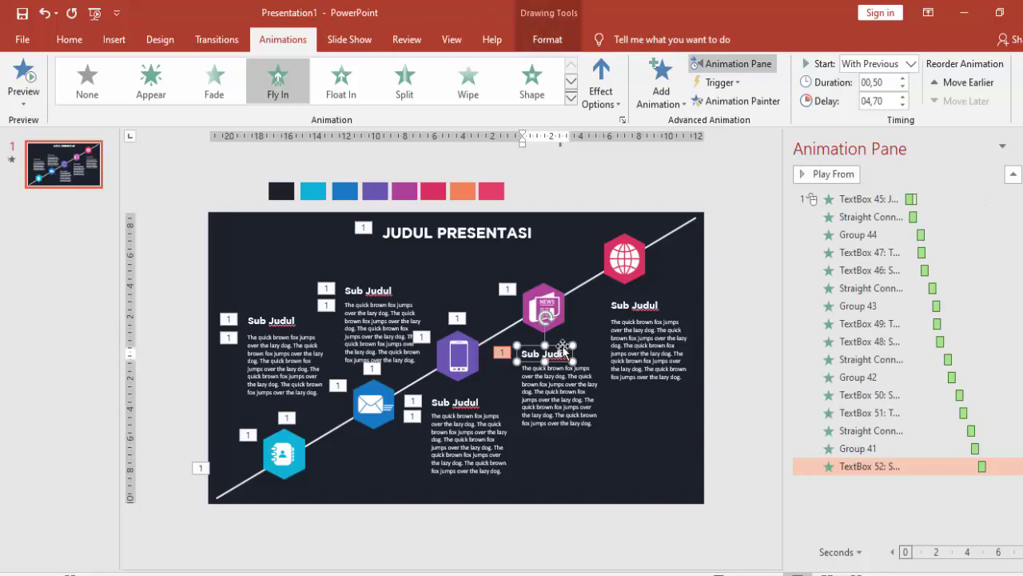
click(746, 101)
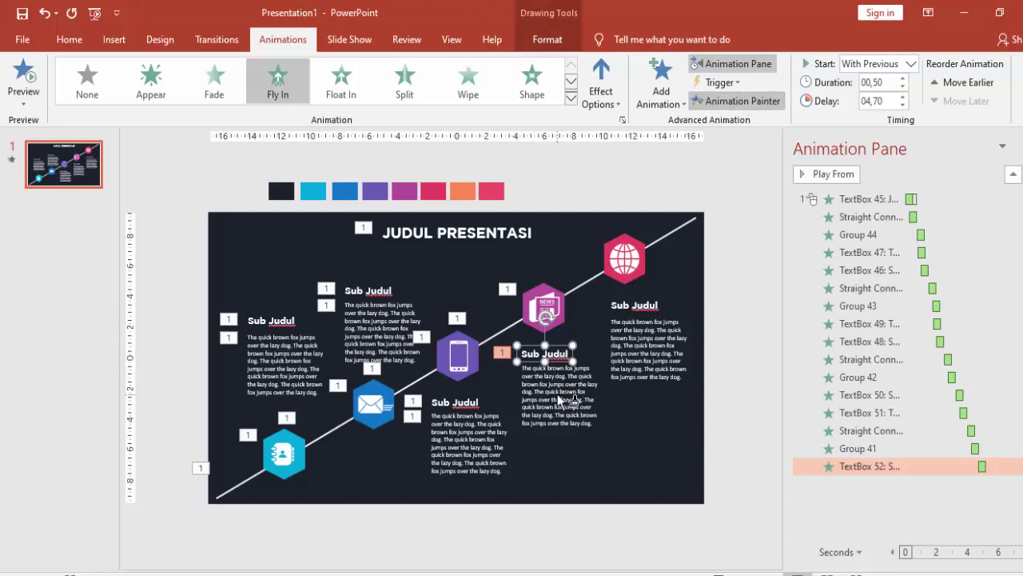
click(572, 400)
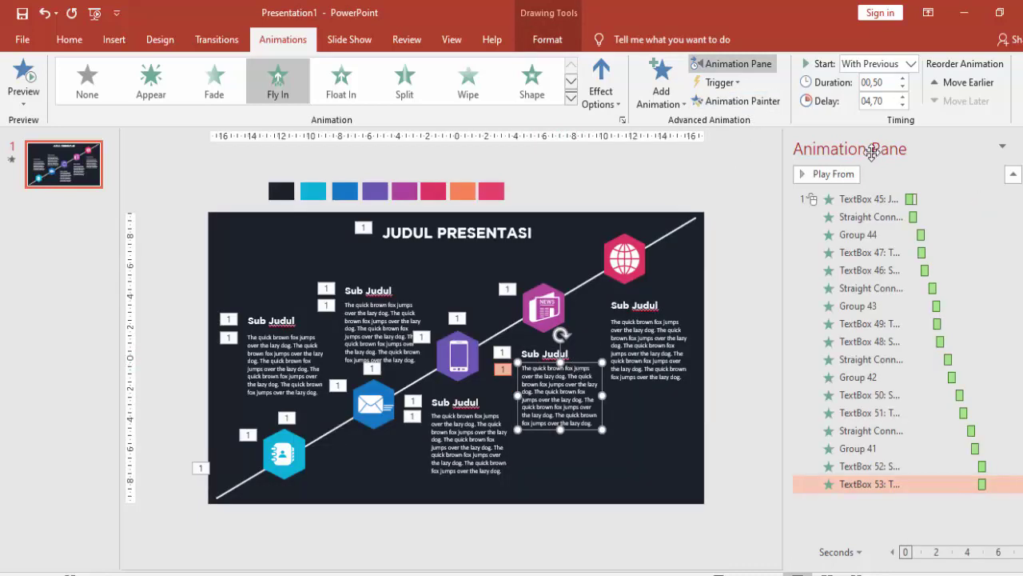
click(903, 96)
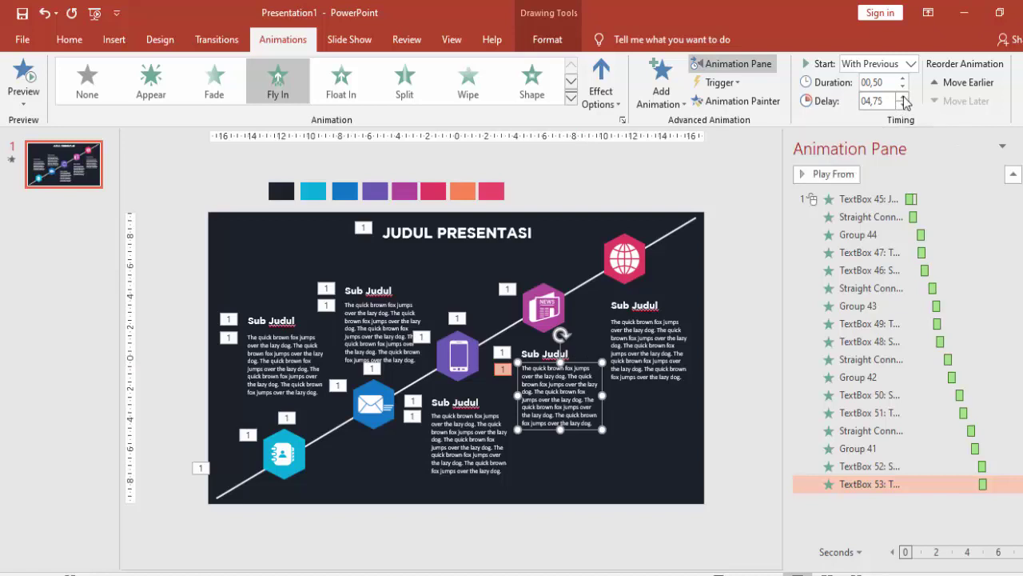
click(904, 97)
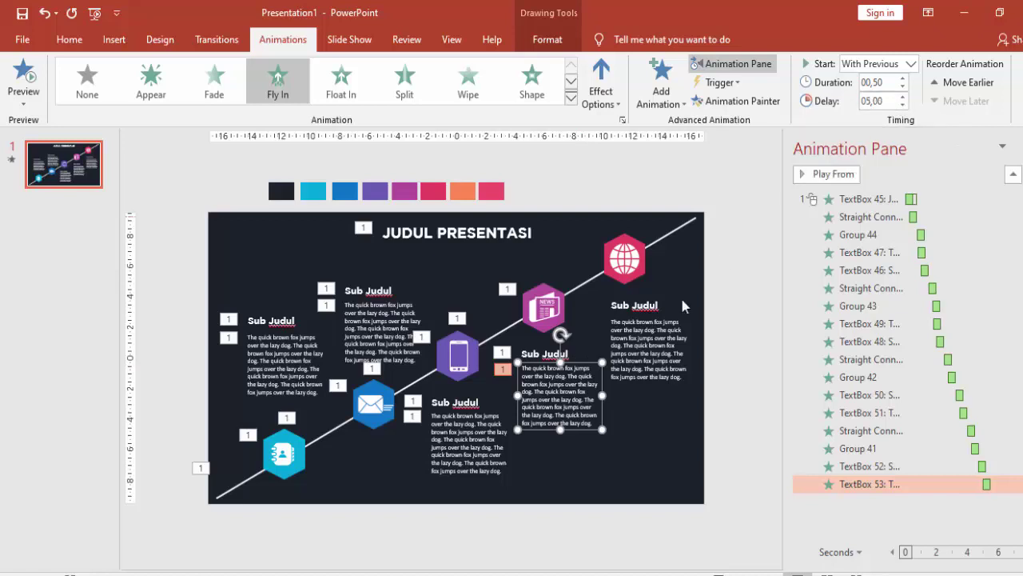
click(581, 288)
Give the connector to the globe a Wipe entrance, With Previous, delayed 5.50 s
click(670, 80)
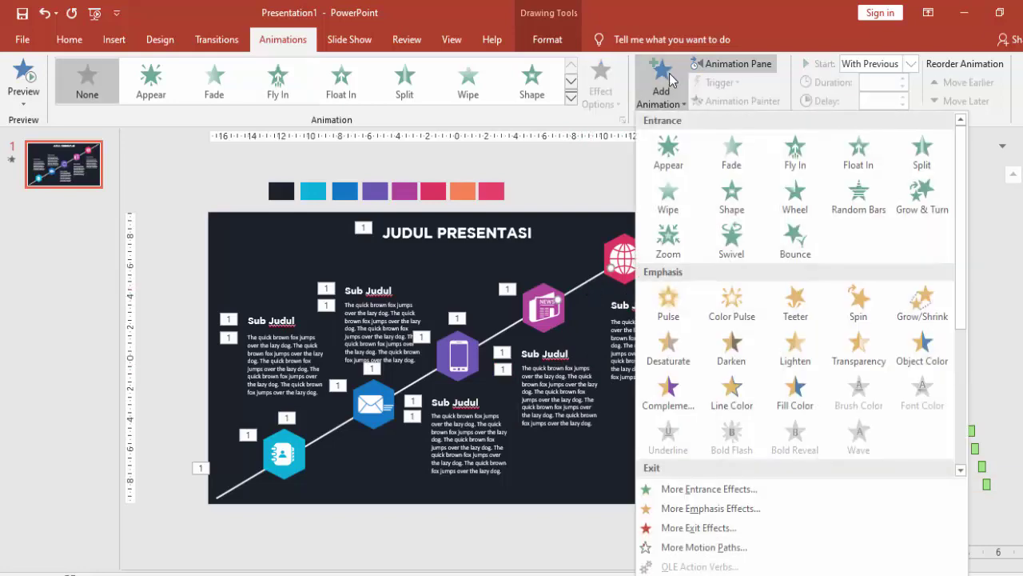
click(669, 192)
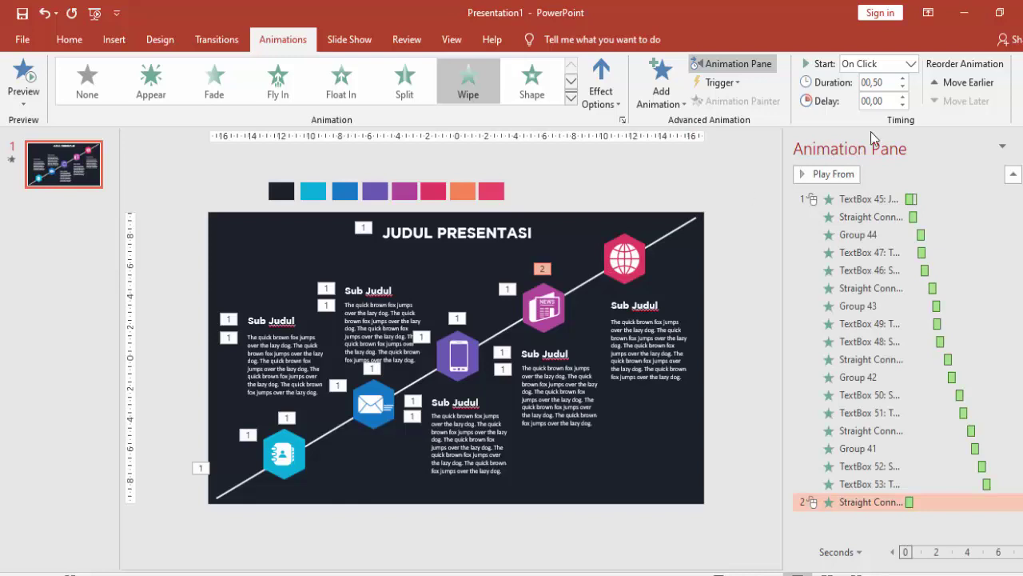
click(911, 64)
click(890, 96)
click(903, 102)
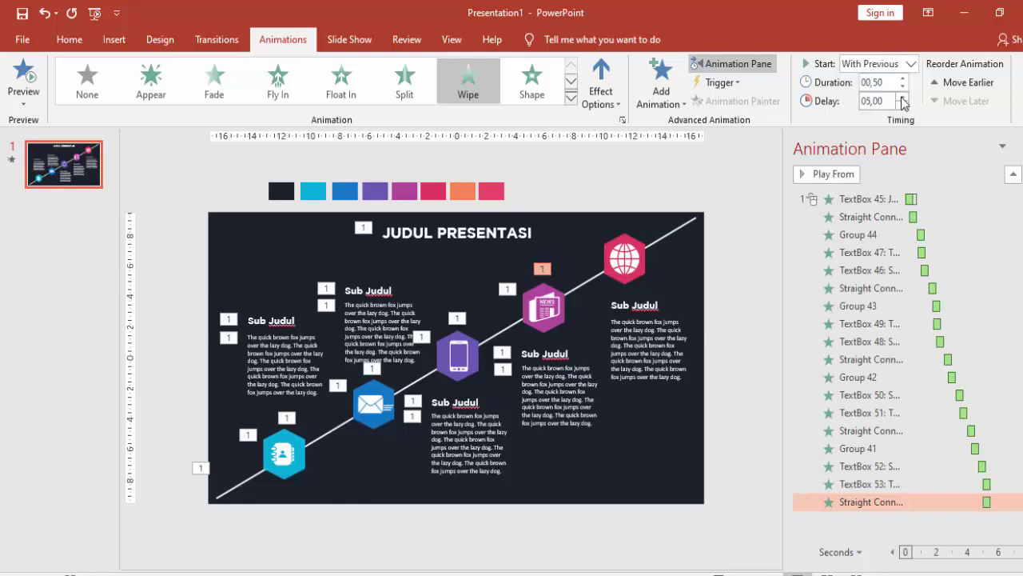
click(903, 97)
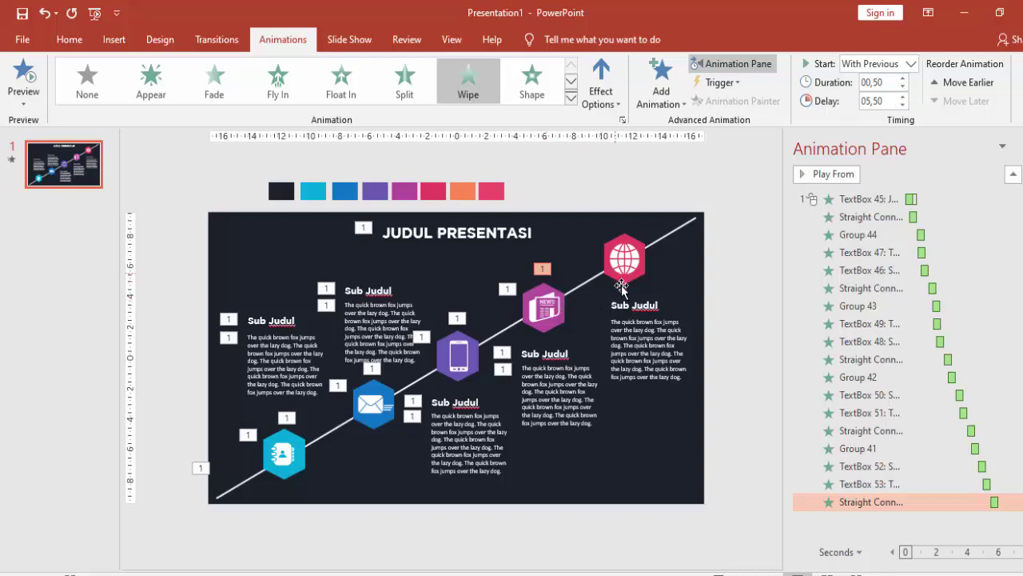
click(594, 287)
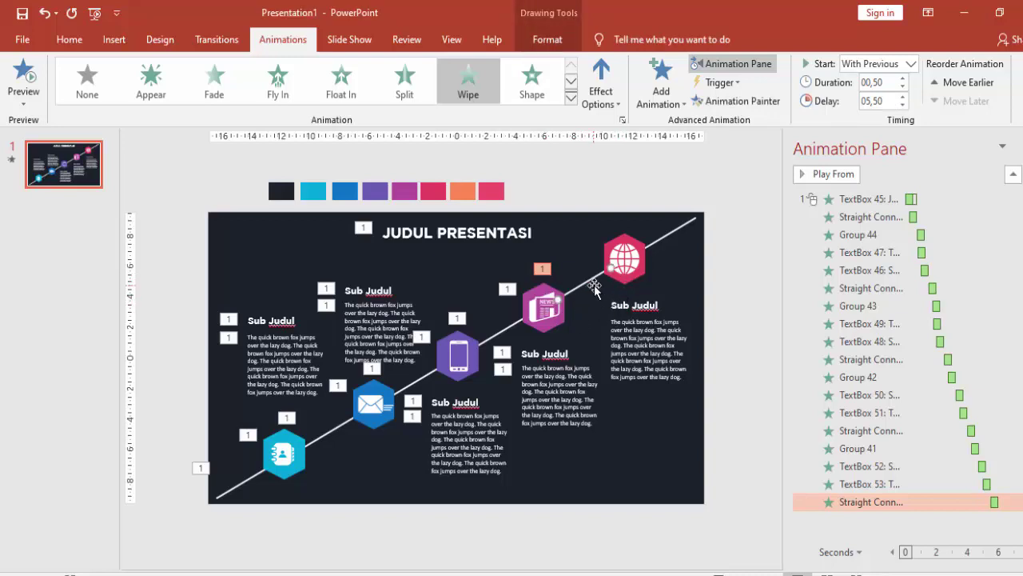
Give the pink globe hexagon (Group 40) a Zoom entrance, With Previous, delayed 5.75 s
click(632, 257)
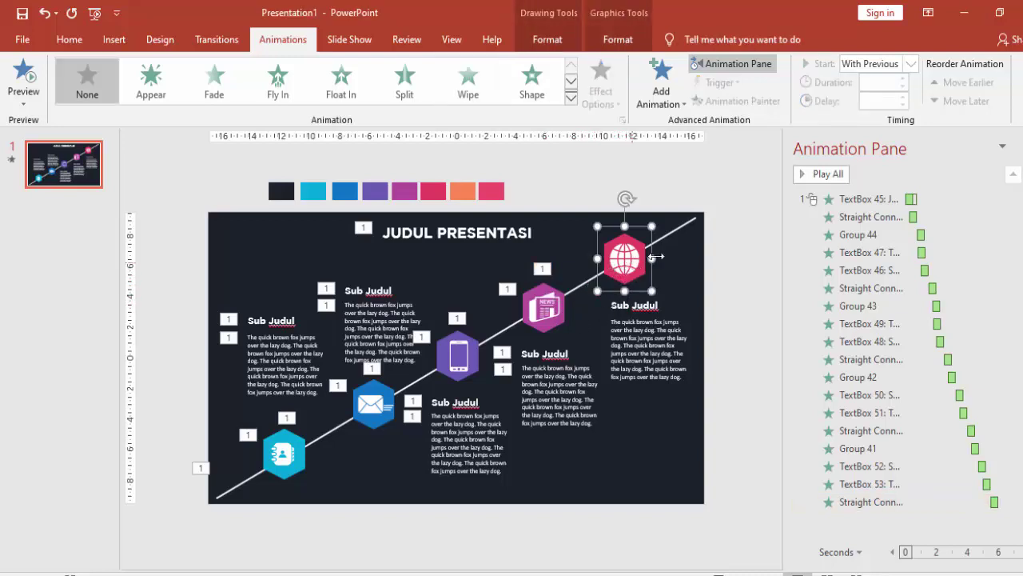
click(676, 99)
click(667, 243)
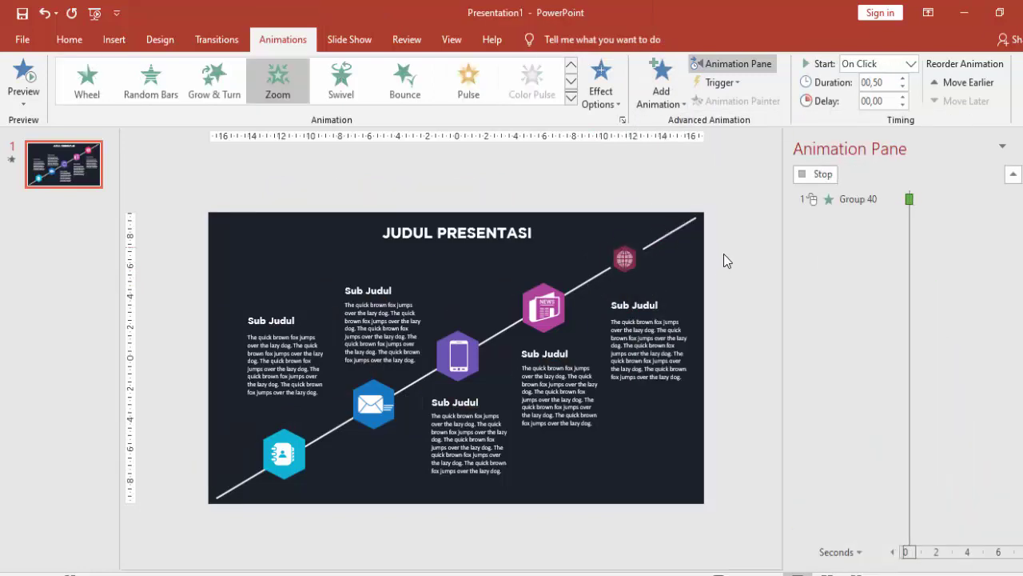
click(911, 63)
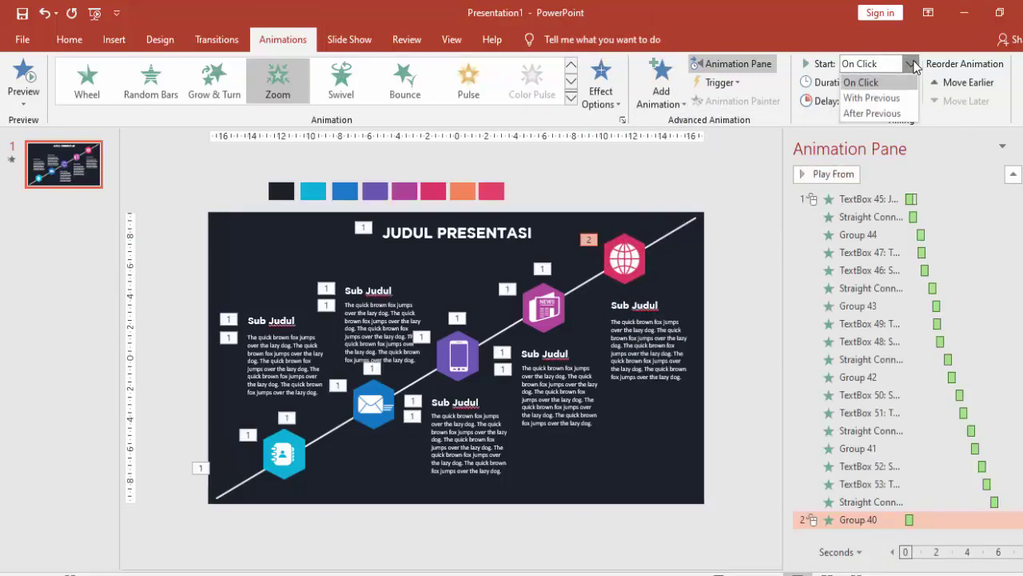
click(871, 98)
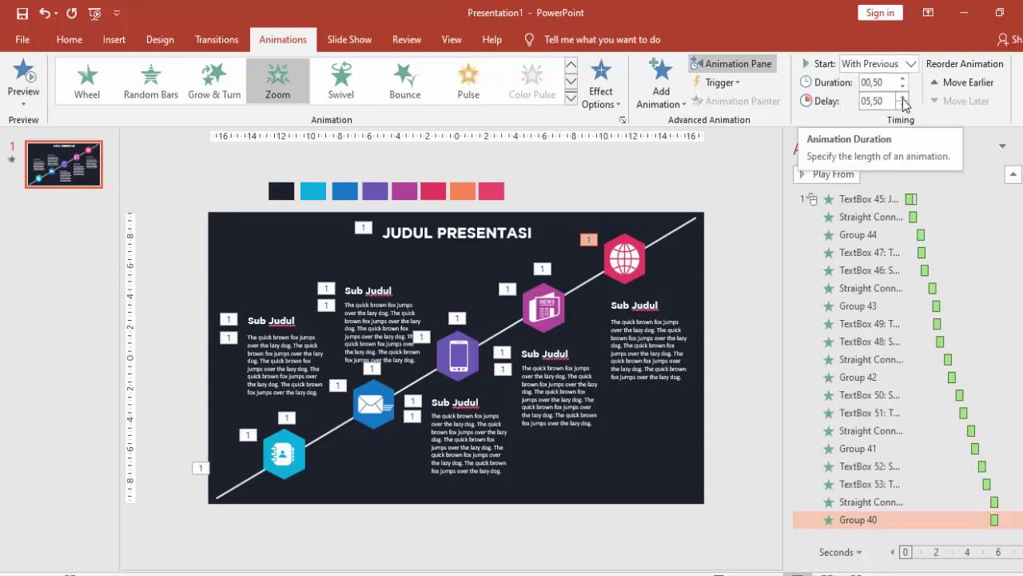
click(903, 97)
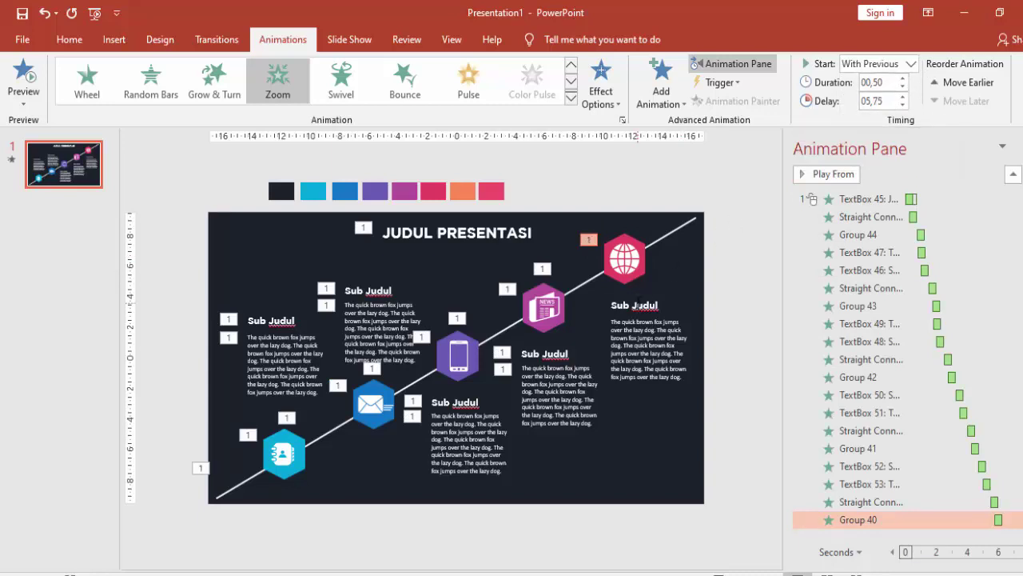
click(638, 304)
Give the globe heading TextBox 54 a Fly In, With Previous, delayed 6 s
click(661, 80)
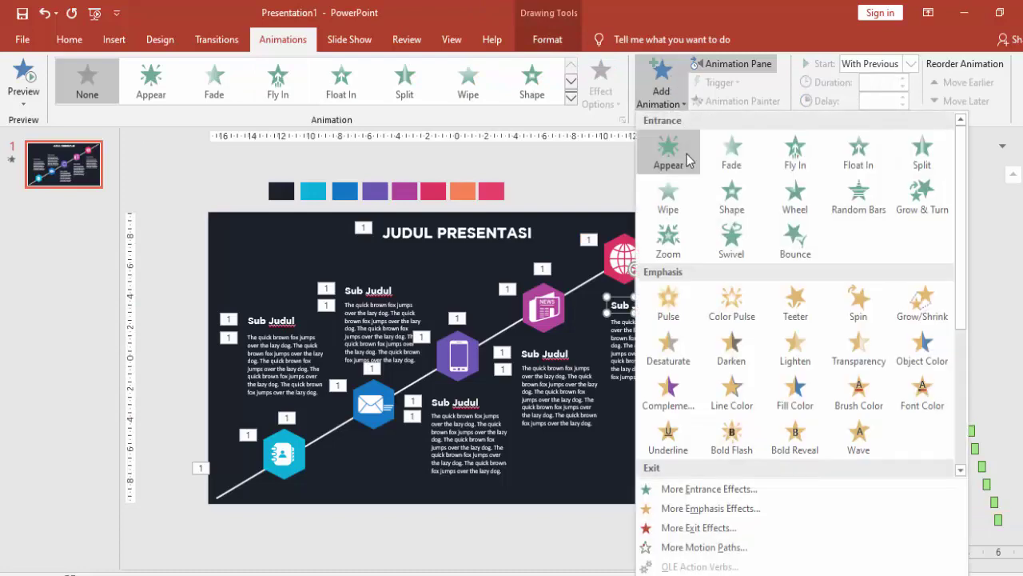
click(795, 157)
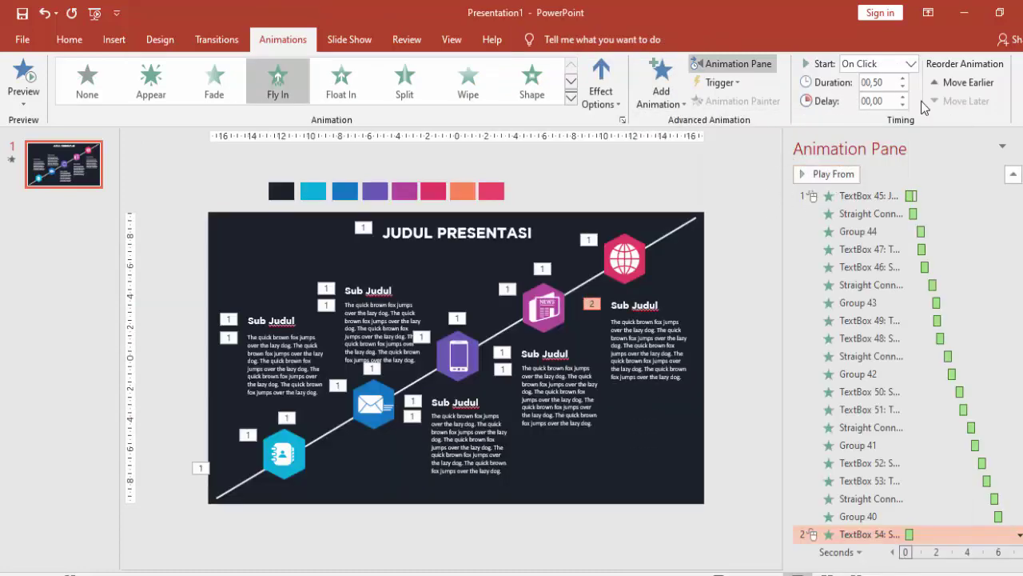
click(875, 63)
click(880, 92)
double_click(884, 96)
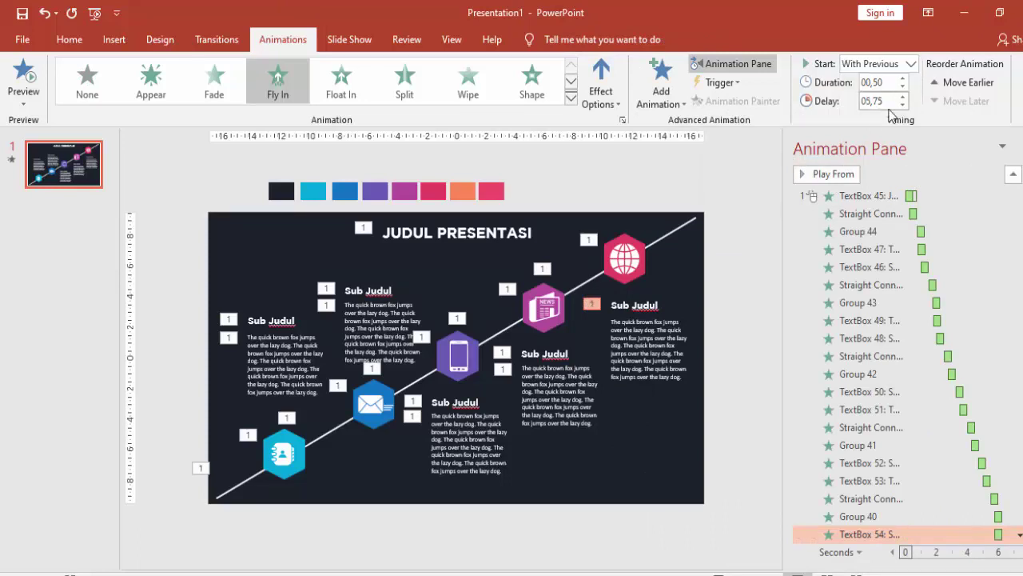
text(6)
key(Return)
click(903, 97)
click(903, 105)
Add a smooth end to the heading's Fly In and copy it onto body text TextBox 55
click(657, 304)
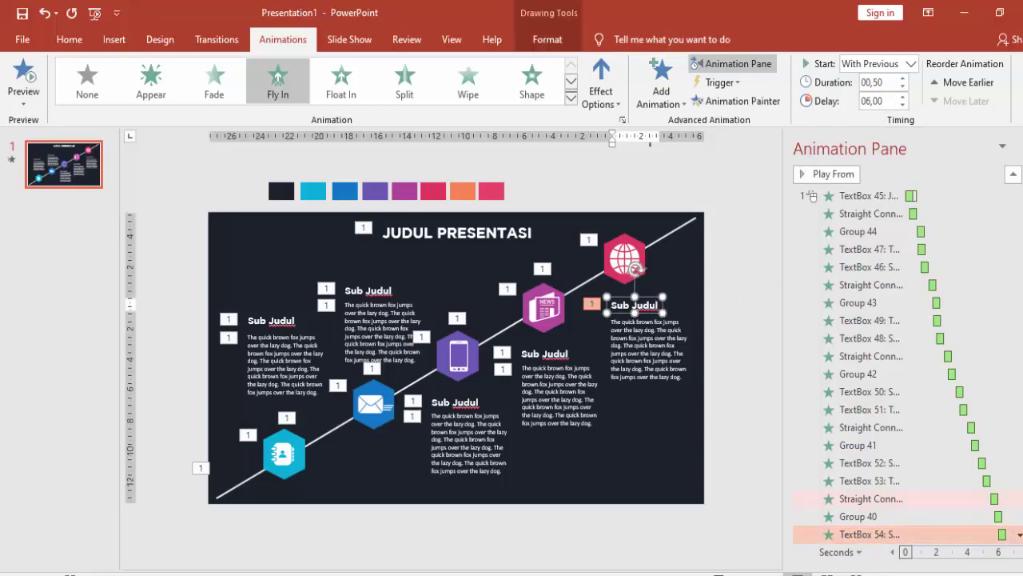
double_click(1004, 534)
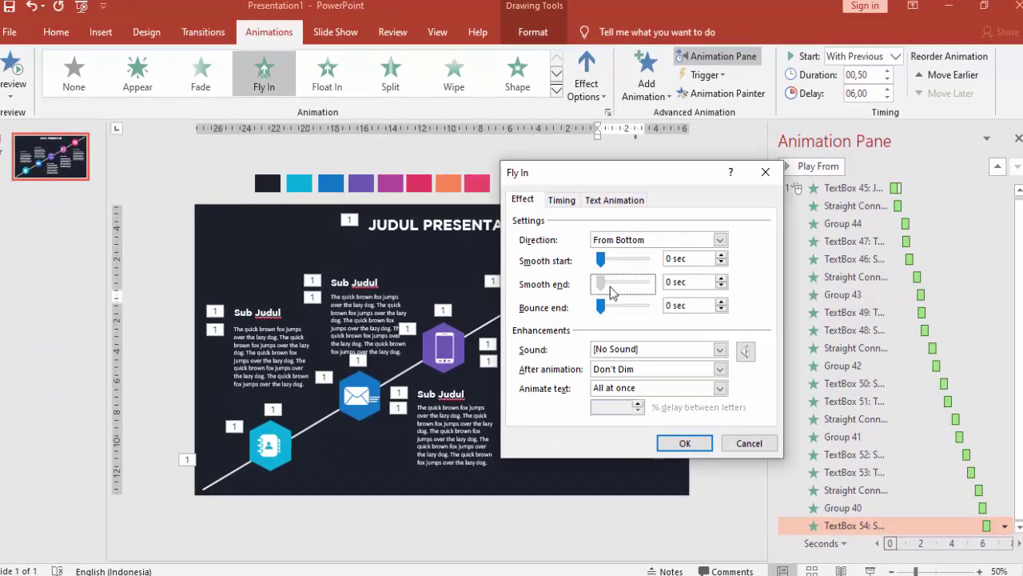
drag(604, 285, 620, 285)
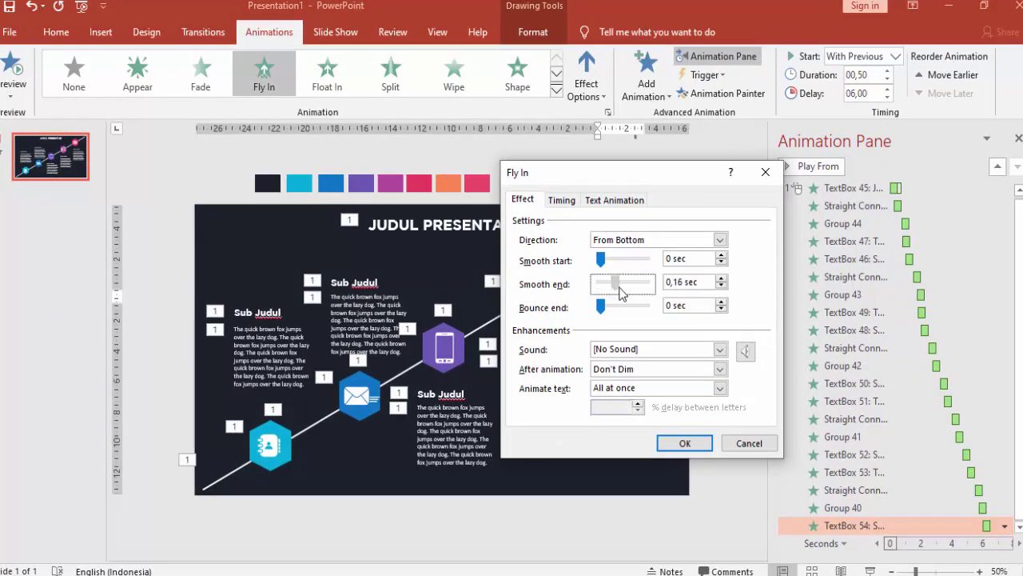
click(686, 443)
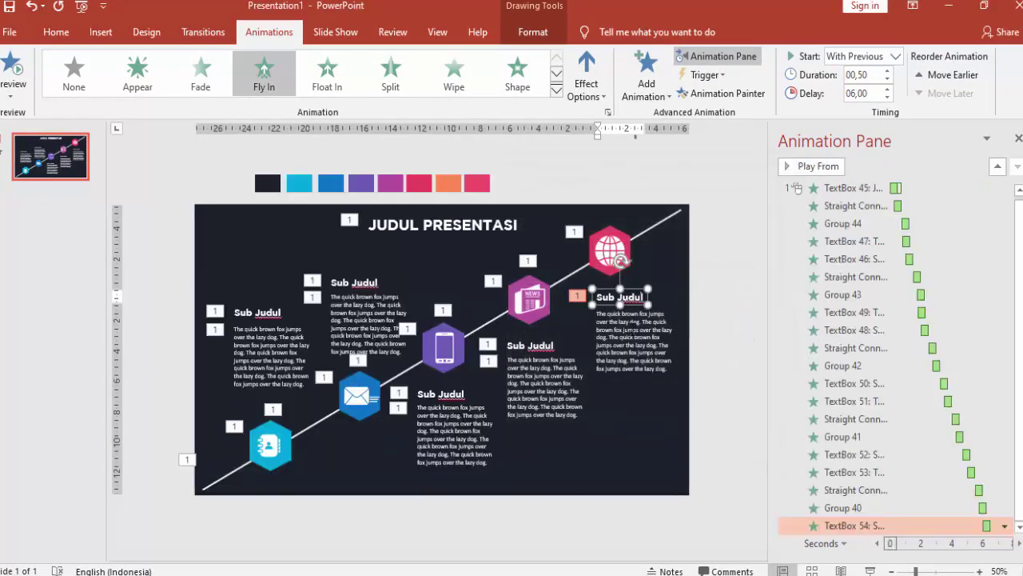
click(719, 94)
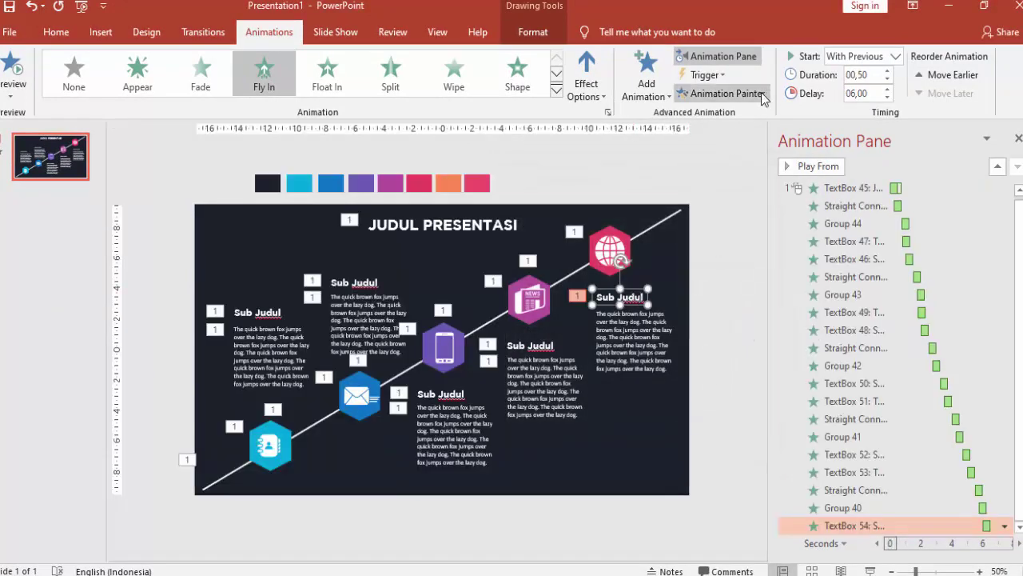
click(654, 328)
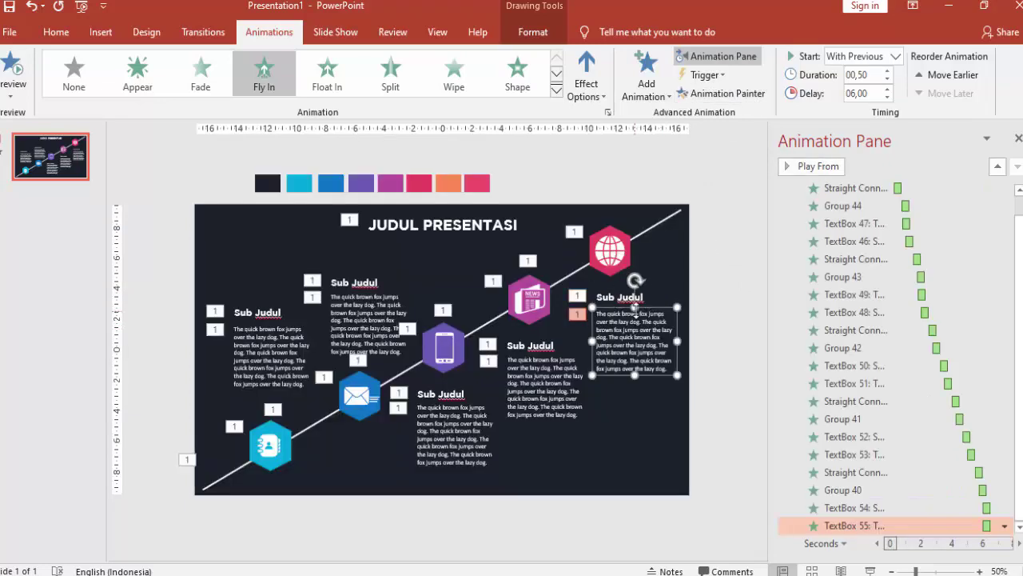
Wipe in the final top-right line segment at 6.50 s, with the body text at 6.25 s
click(646, 236)
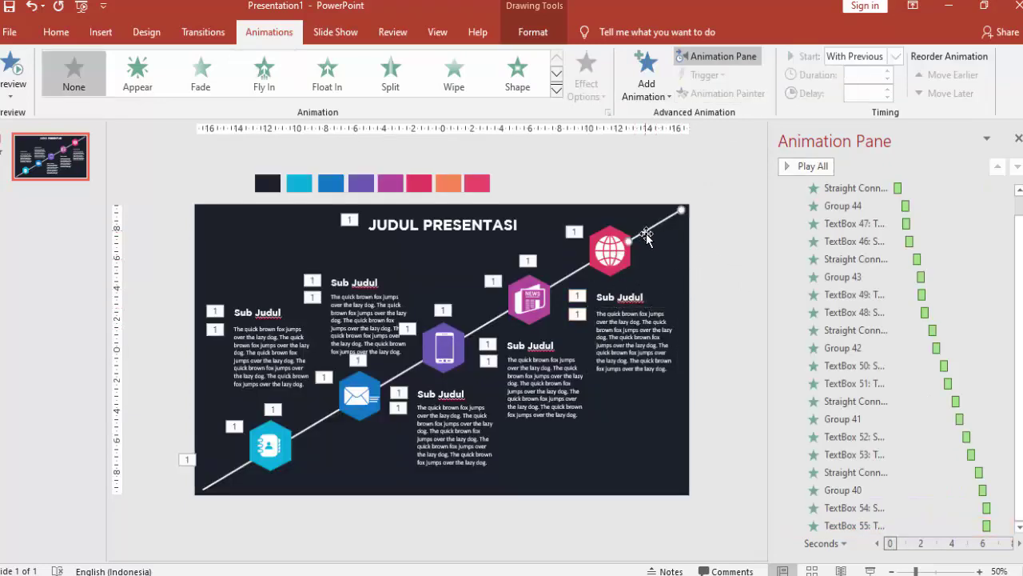
click(646, 80)
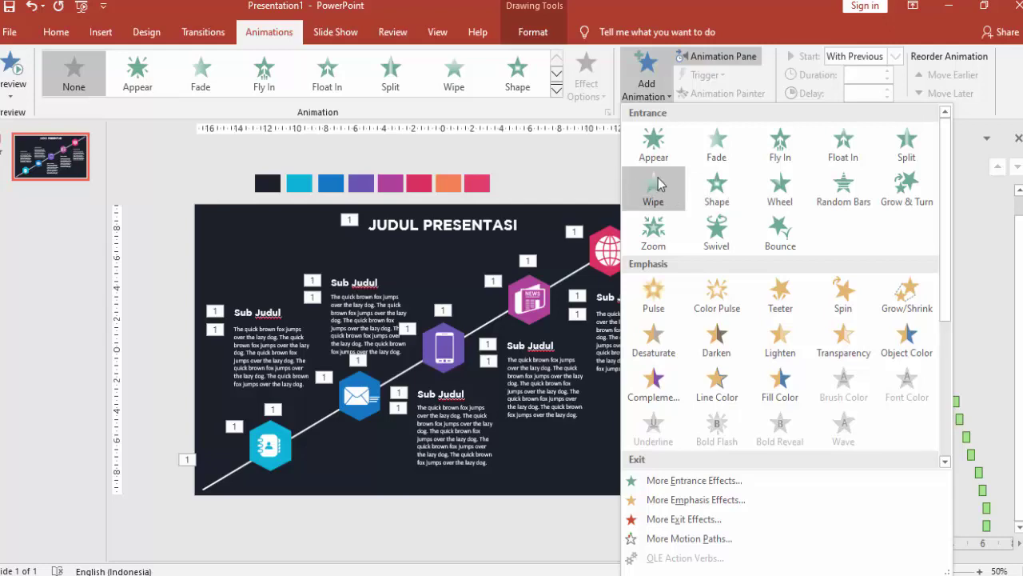
click(658, 179)
click(895, 56)
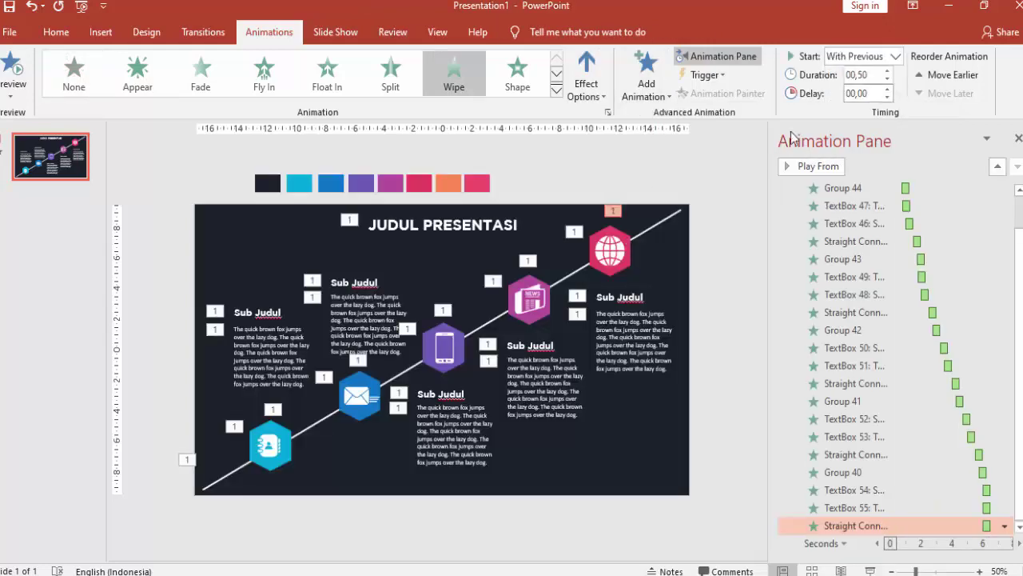
click(630, 315)
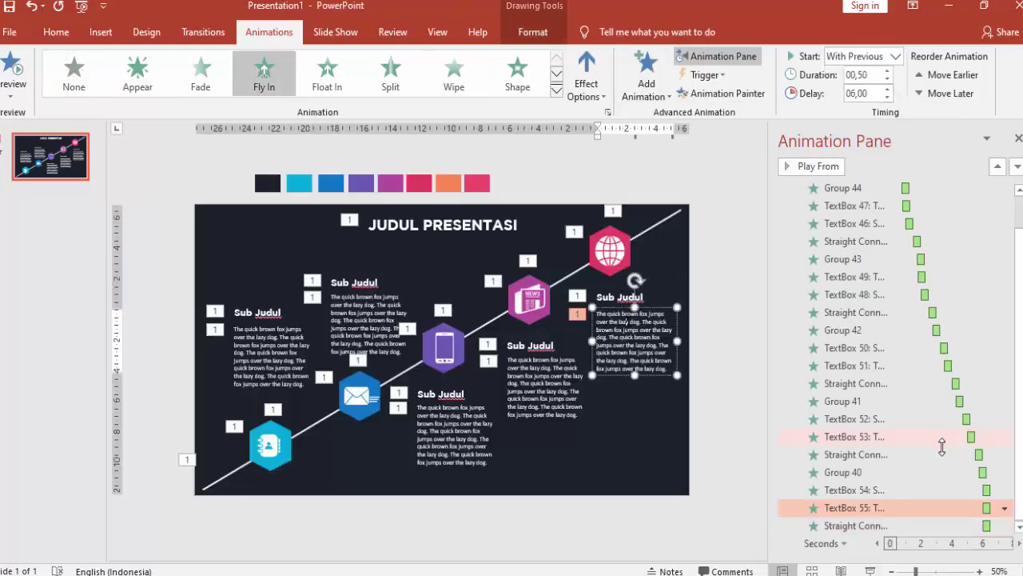
click(886, 90)
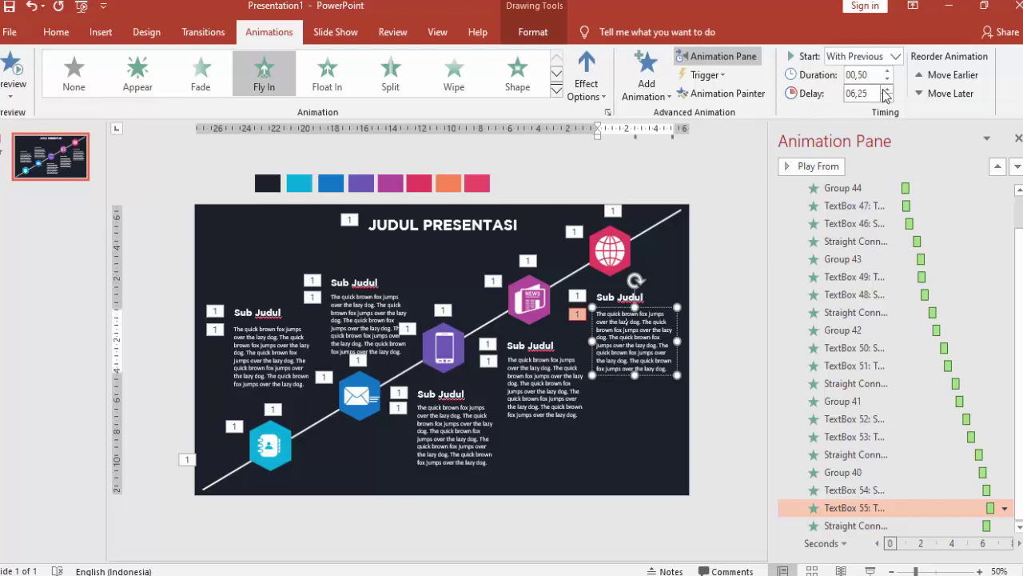
click(889, 526)
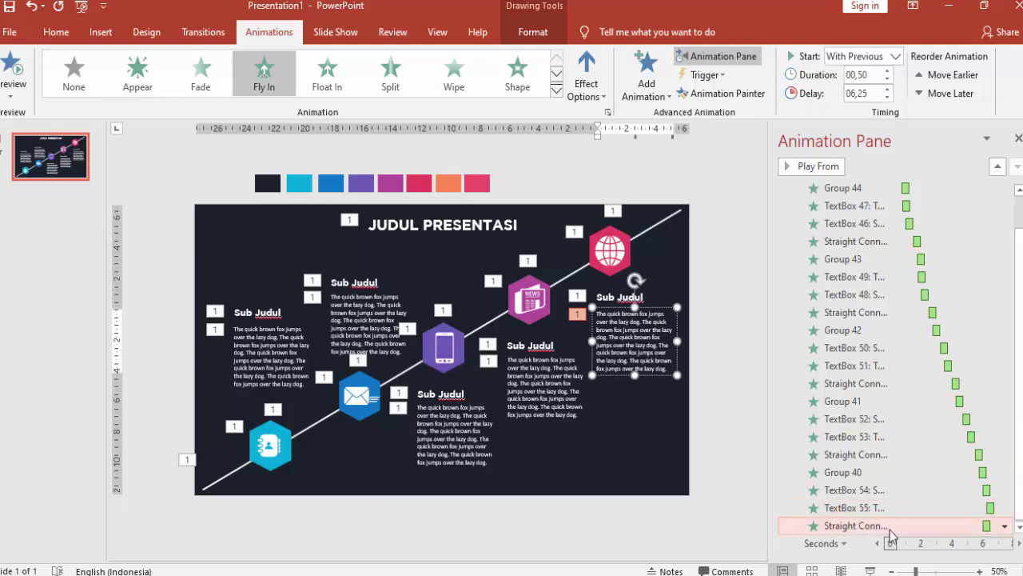
click(658, 229)
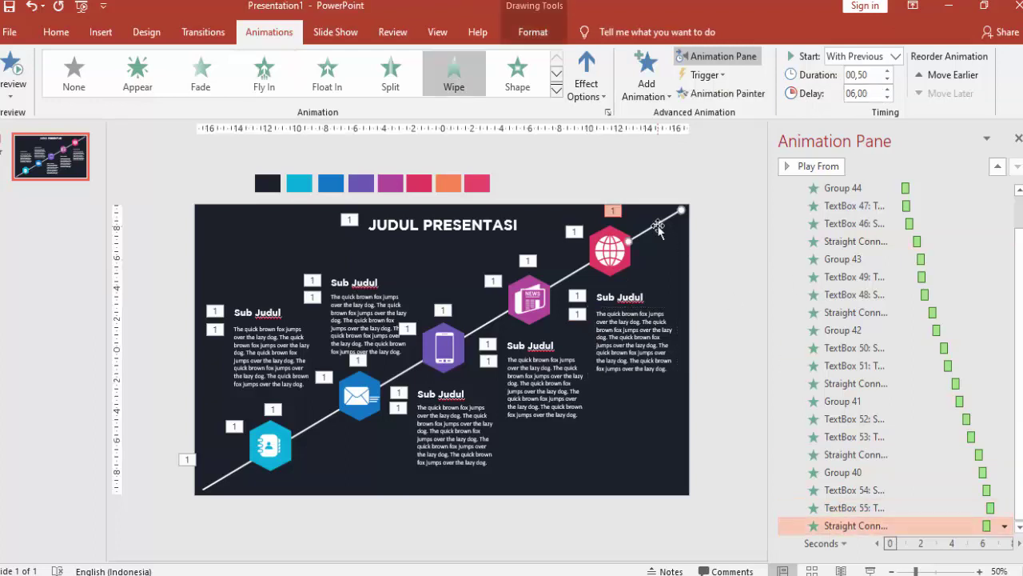
click(887, 90)
click(887, 90)
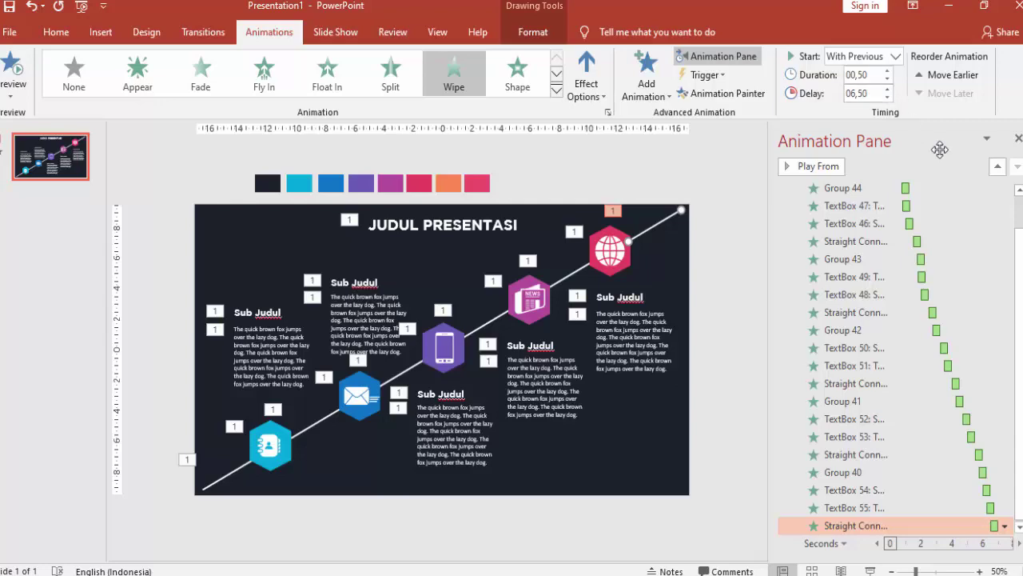
click(870, 570)
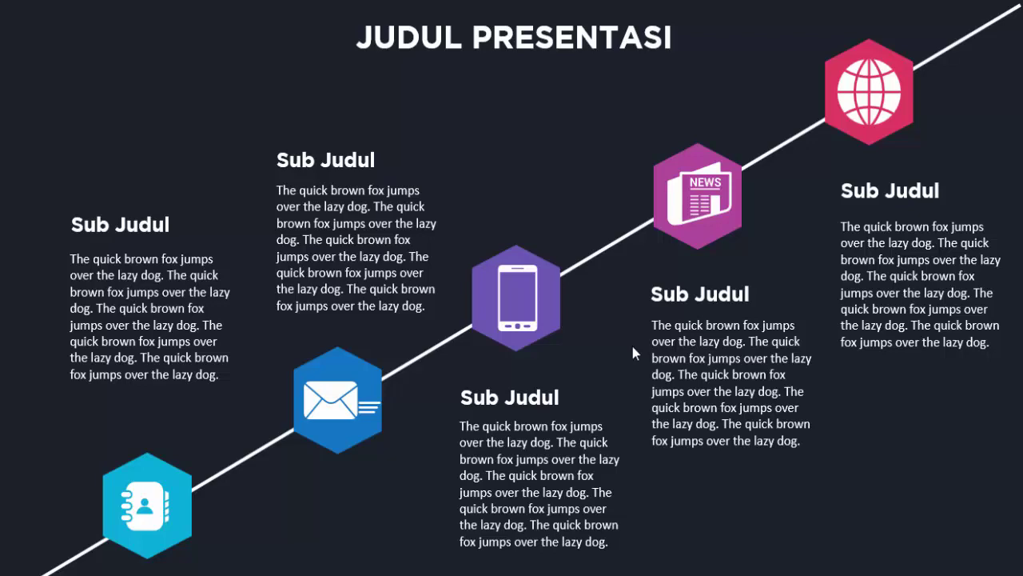
key(Escape)
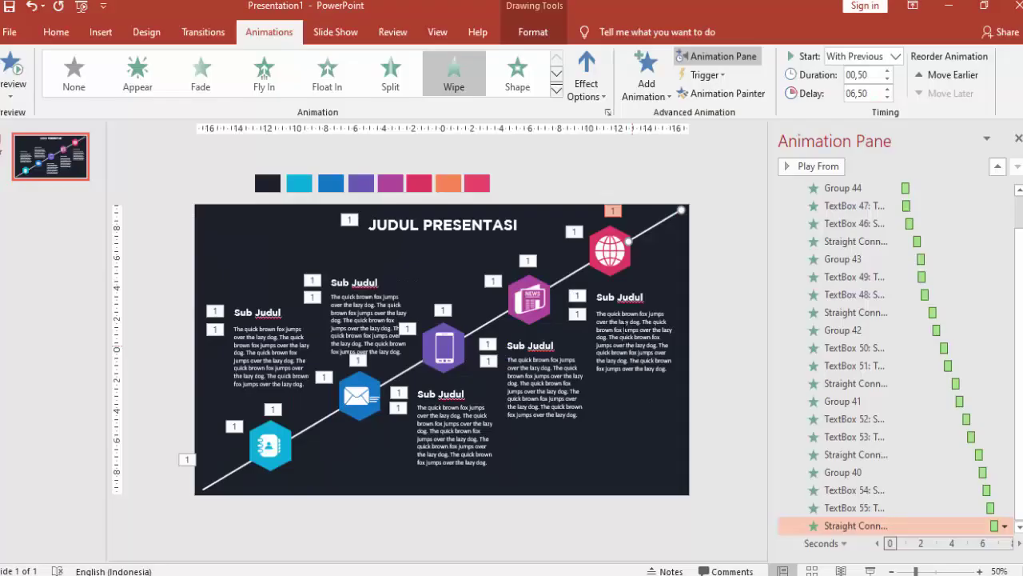
Duplicate the timeline slide to create slide 2
click(703, 265)
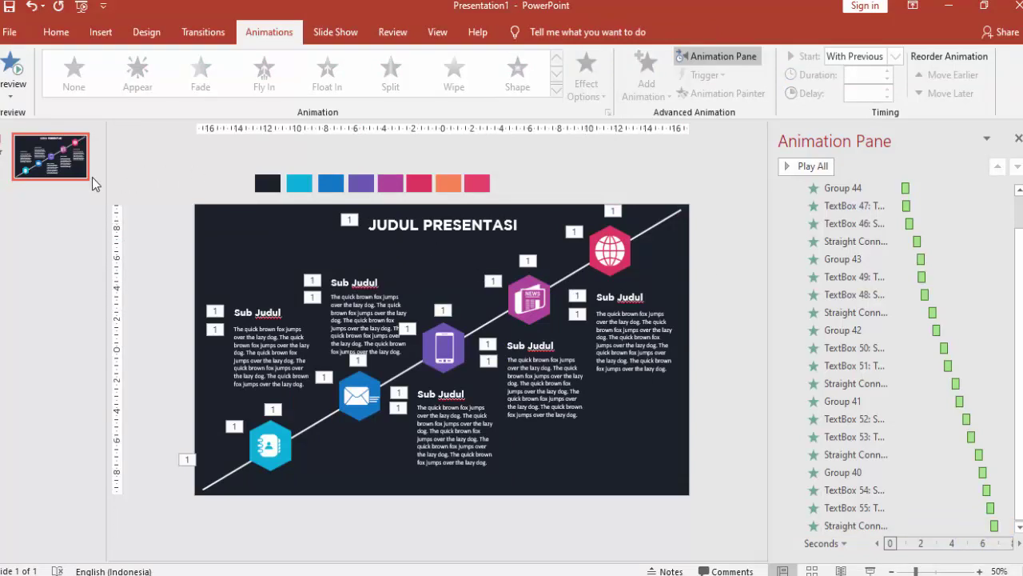
right_click(67, 162)
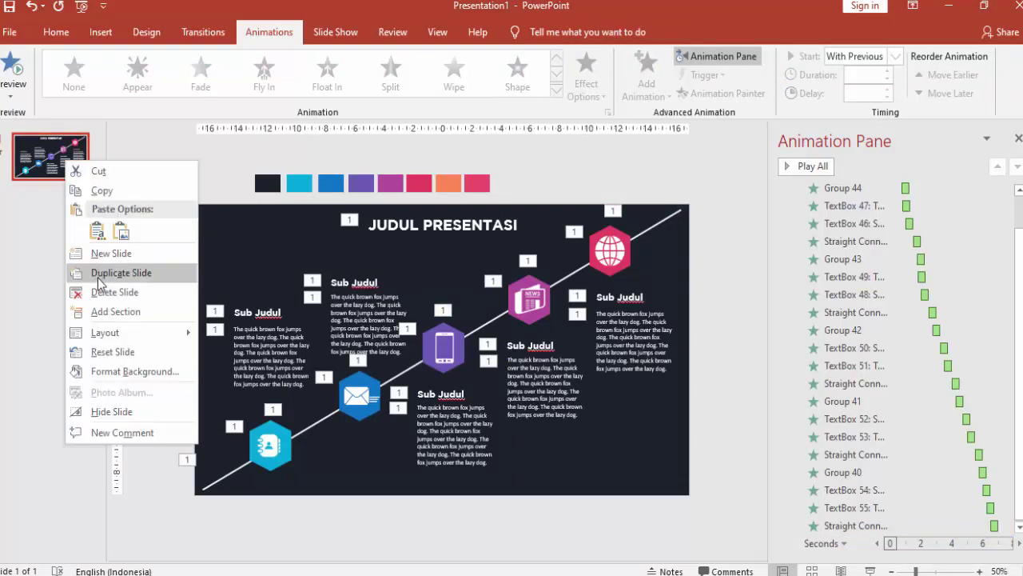
click(98, 276)
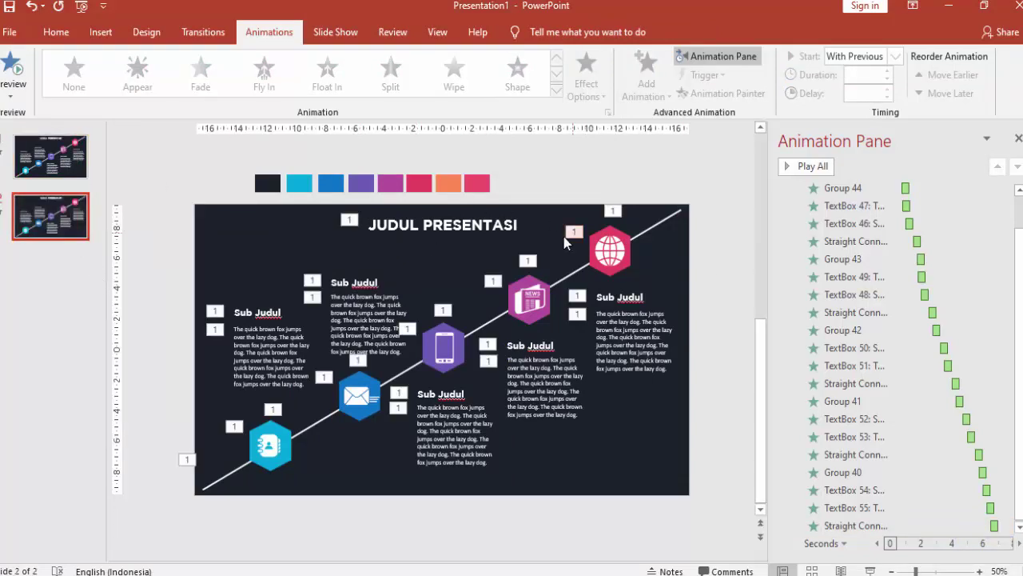
click(1018, 138)
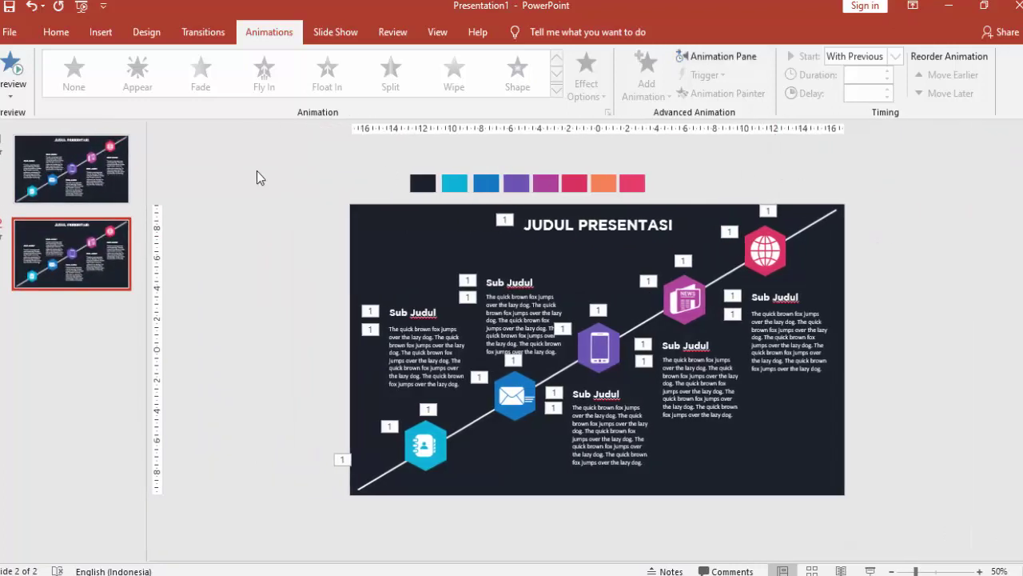
click(56, 32)
click(126, 182)
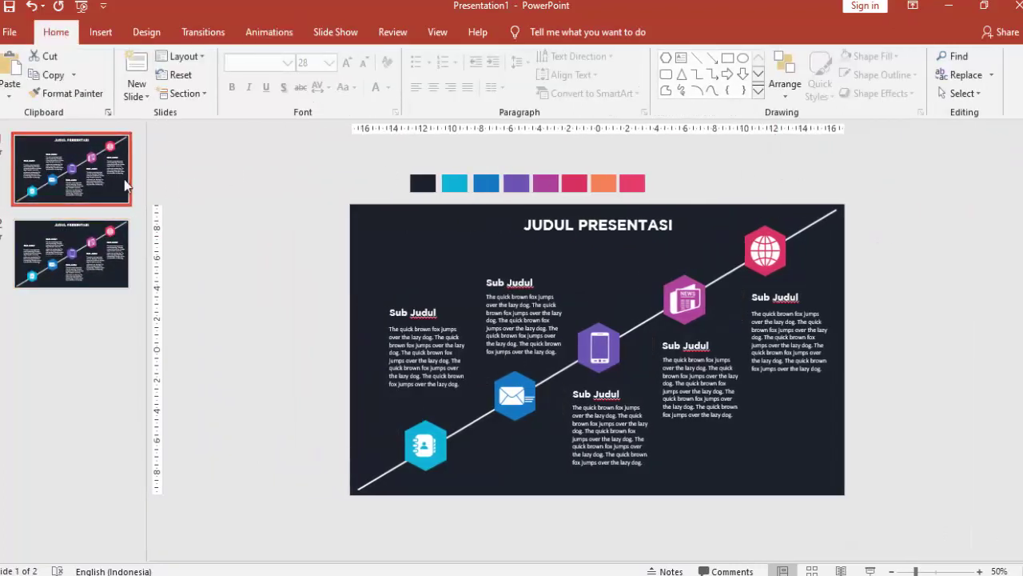
click(118, 232)
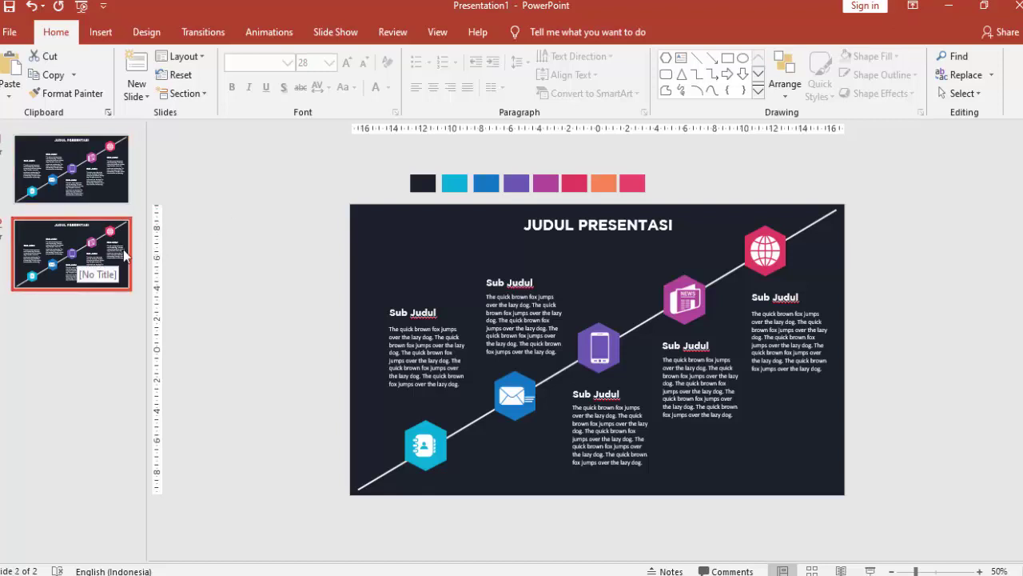
Apply a Glitter transition to slide 2 and Doors to slide 1, then preview the slide show
click(204, 32)
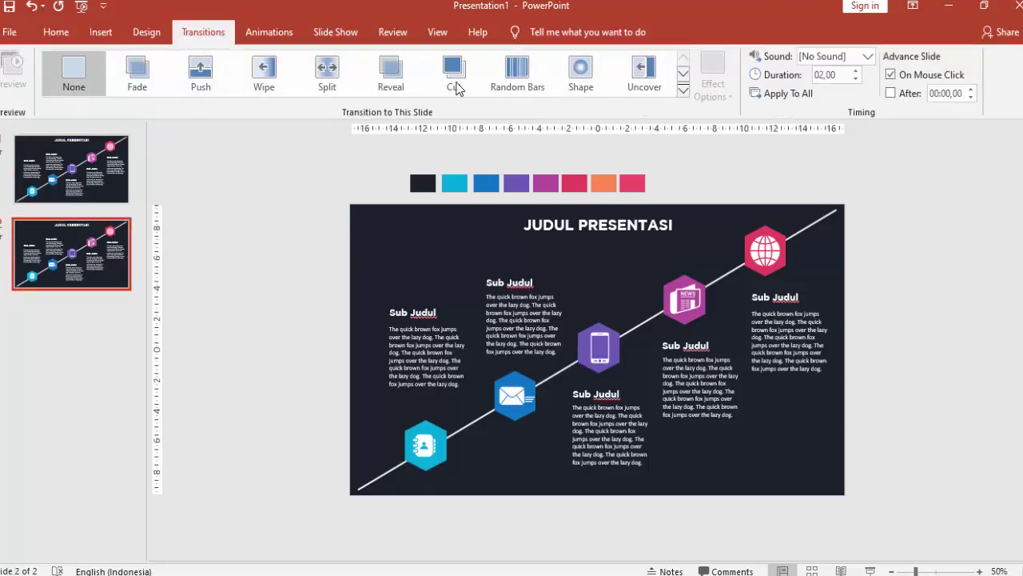
click(683, 91)
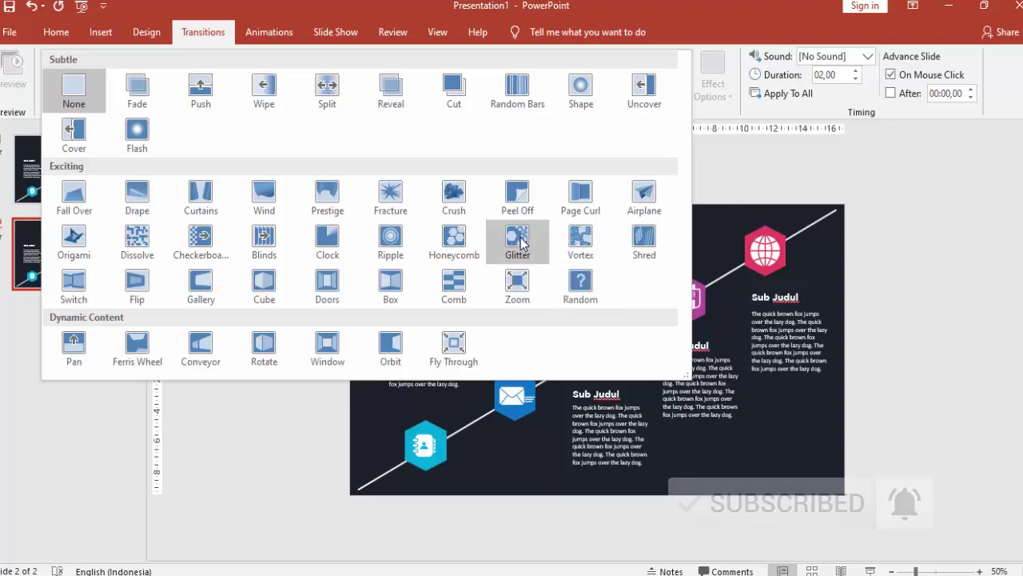
click(518, 242)
click(88, 180)
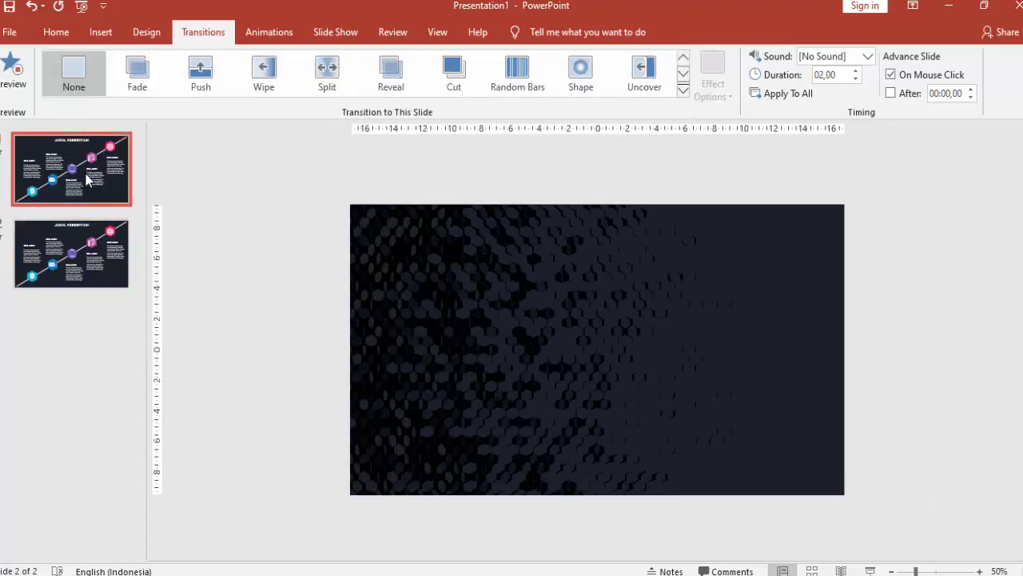
click(682, 90)
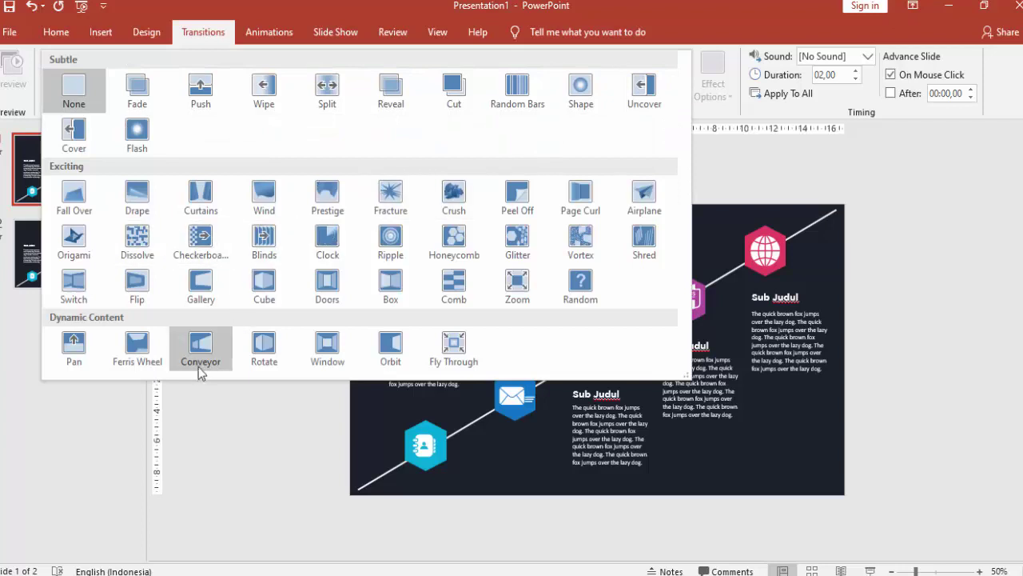
click(329, 286)
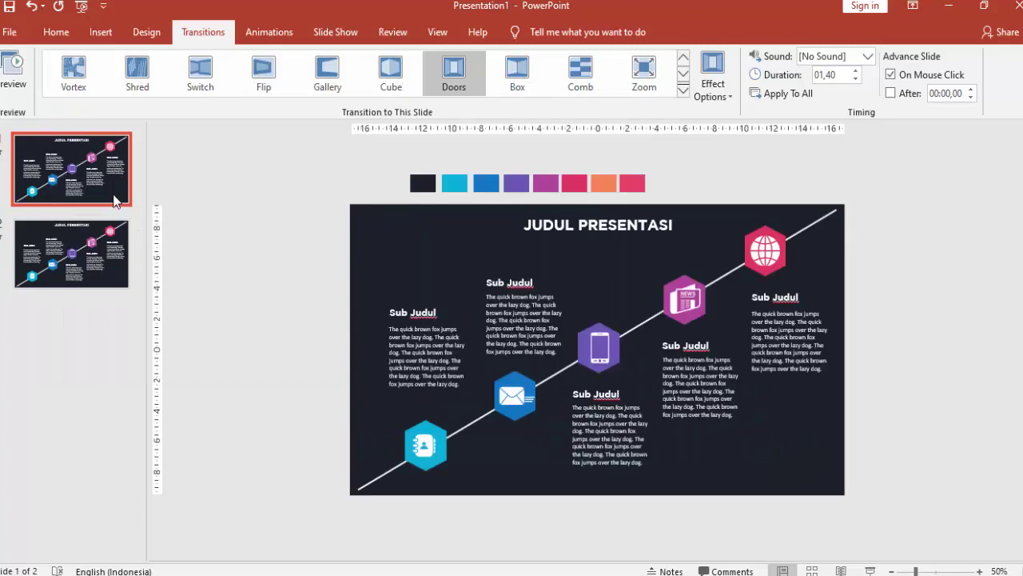
click(871, 571)
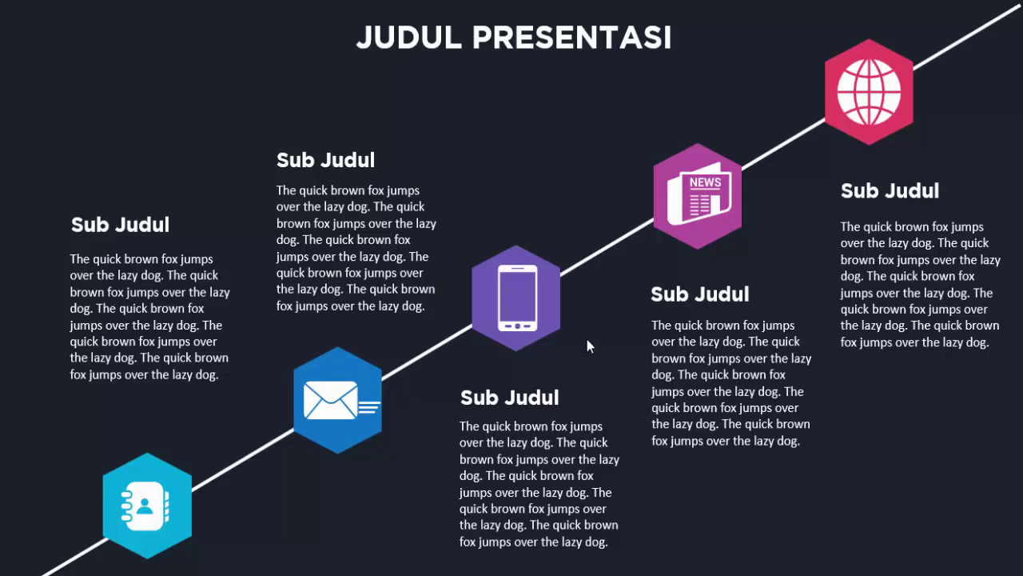
key(Escape)
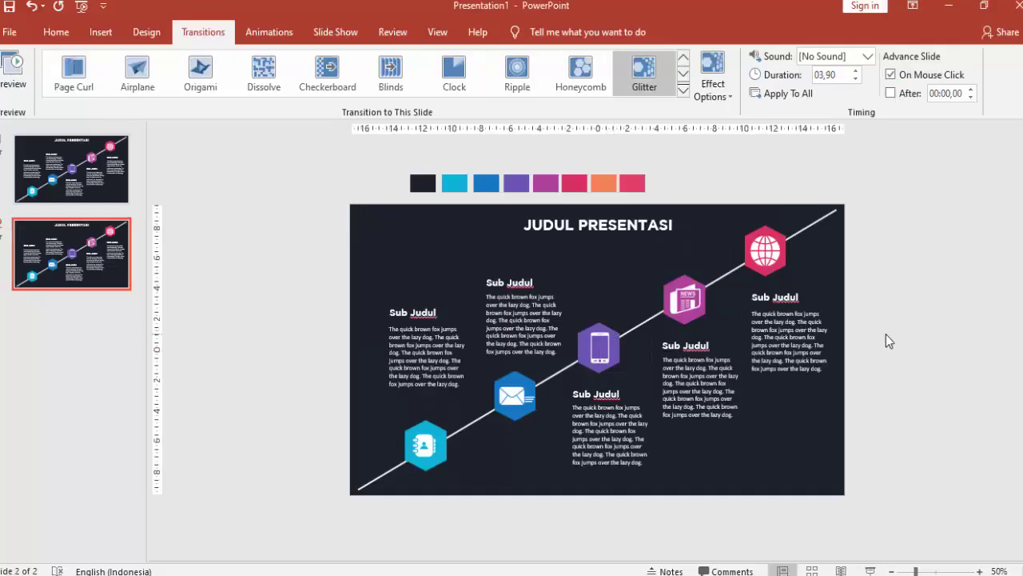